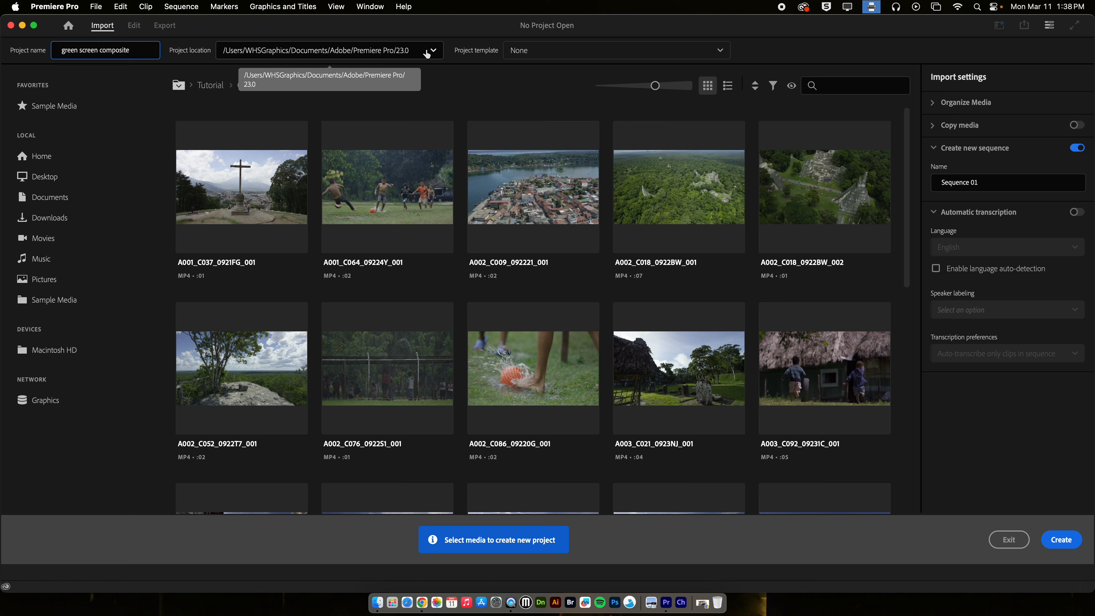
# Step: Create the project named green screen composite in the default Premiere Pro 23.0 folder
pyautogui.click(1069, 540)
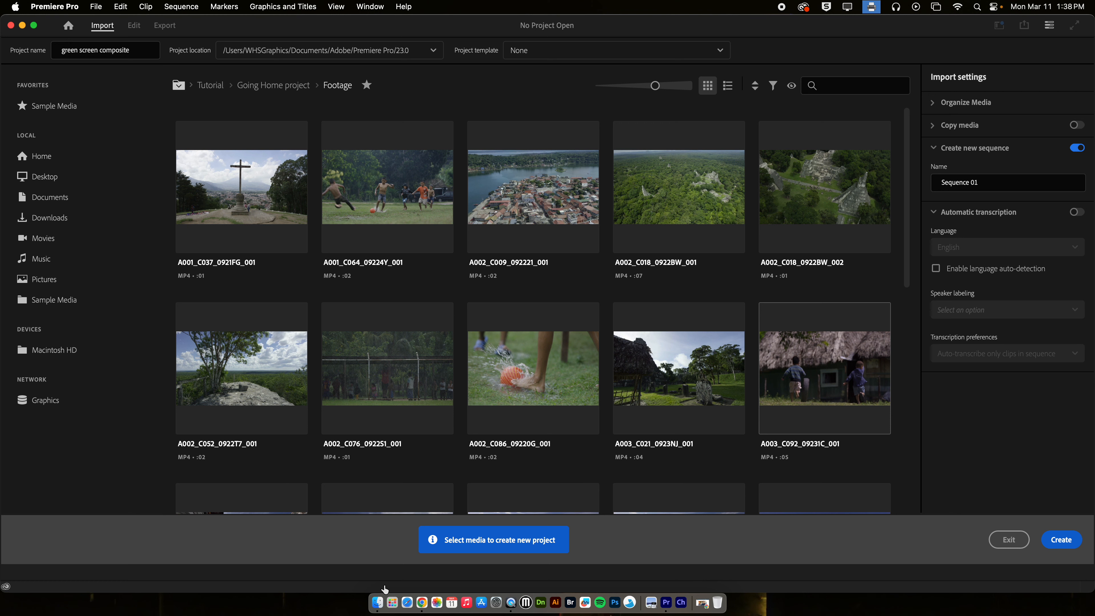
# Step: Switch to Finder and open the Graphics share on the network server in column view
pyautogui.click(377, 603)
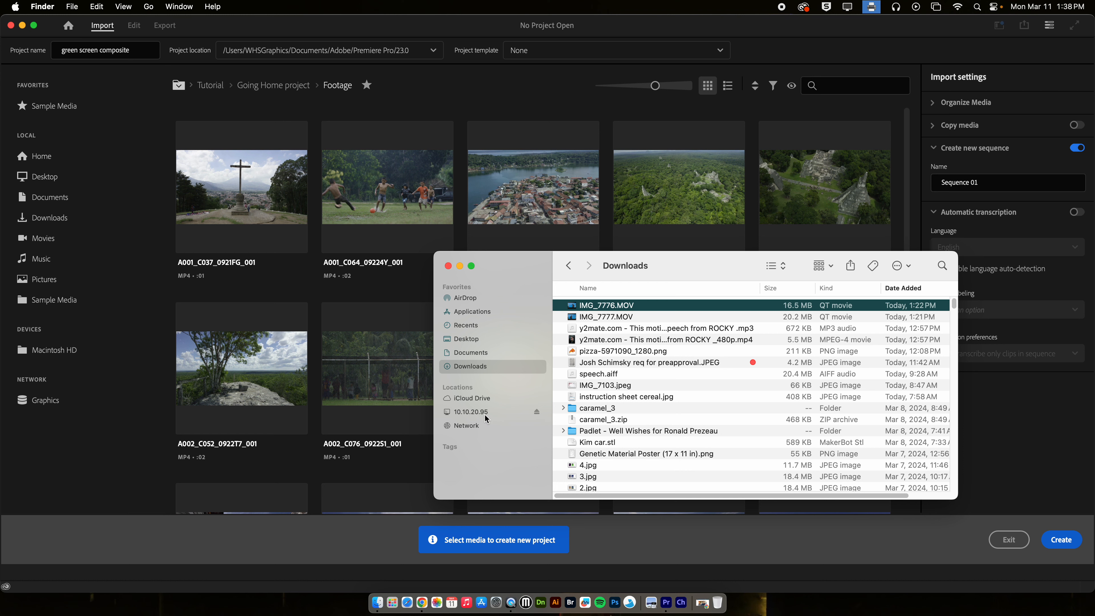
pyautogui.click(471, 412)
pyautogui.click(775, 266)
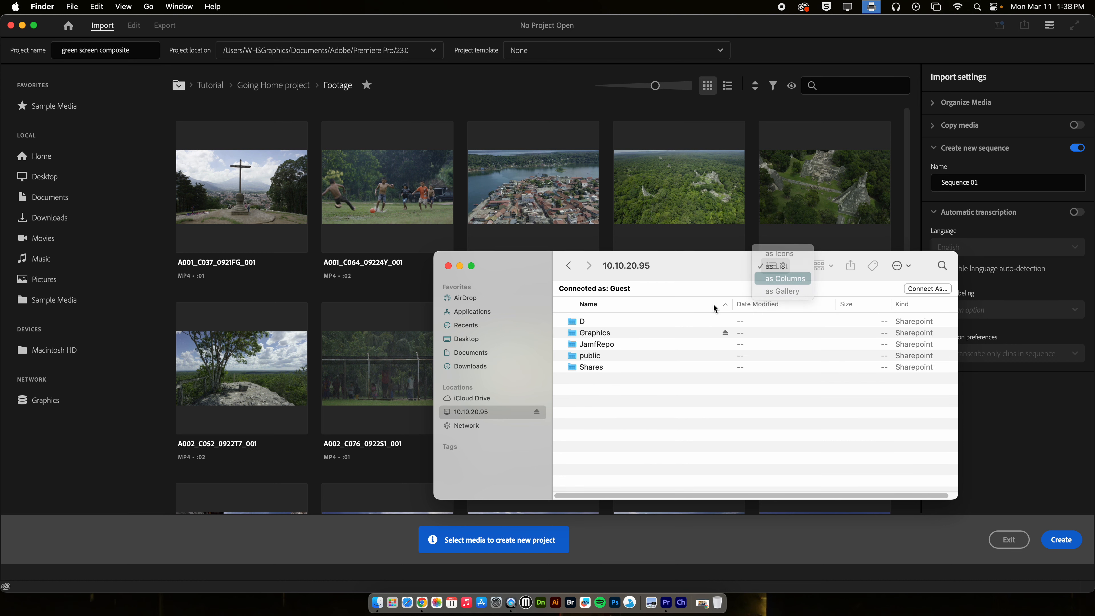
pyautogui.click(783, 279)
pyautogui.click(604, 389)
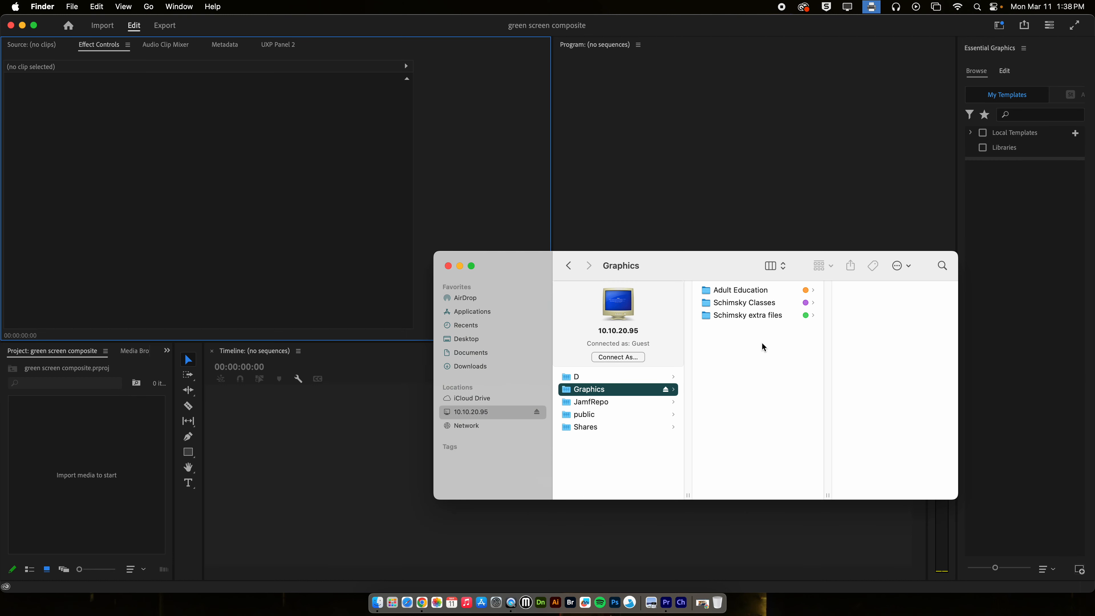
# Step: Find the Footage folder inside the Perod 8 class folder, and close the Finder window
pyautogui.click(776, 305)
pyautogui.click(882, 403)
pyautogui.click(856, 417)
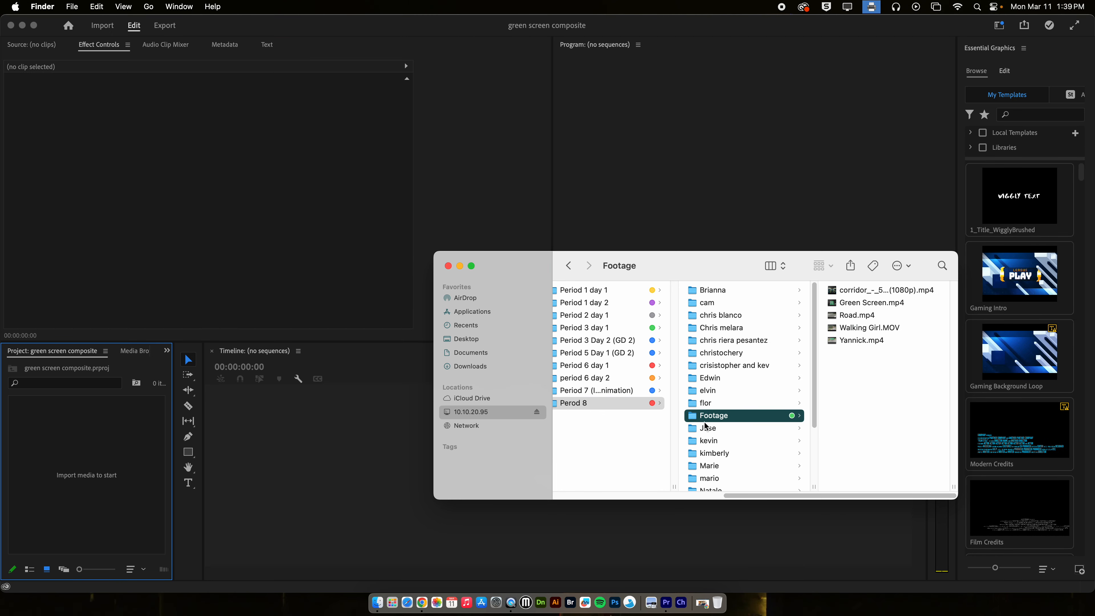
pyautogui.moveTo(691, 420); pyautogui.dragTo(786, 581)
pyautogui.click(449, 266)
# Step: Switch to Chrome, load pixabay.com/music/ in the mail tab and go to the site's video section
pyautogui.click(422, 602)
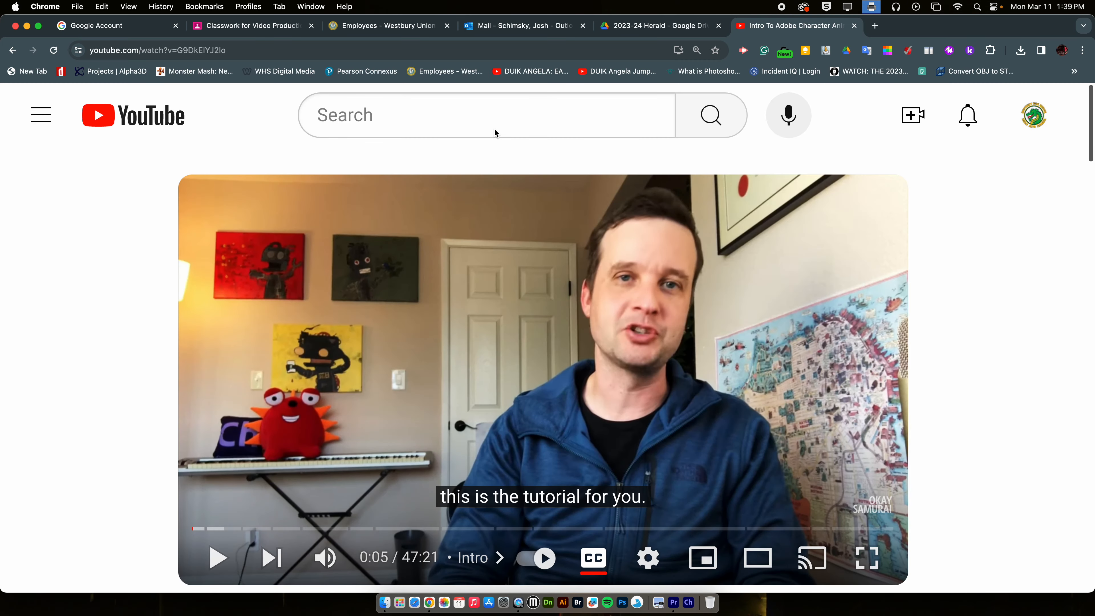
pyautogui.click(516, 27)
pyautogui.click(393, 49)
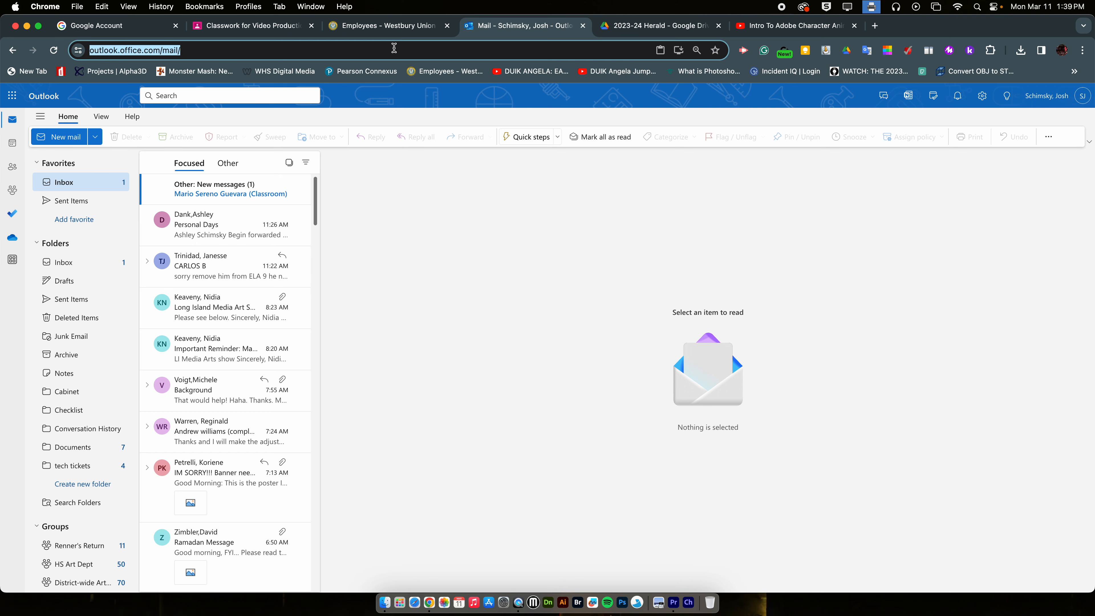
pyautogui.write('pixabay.com/music/')
pyautogui.press('Return')
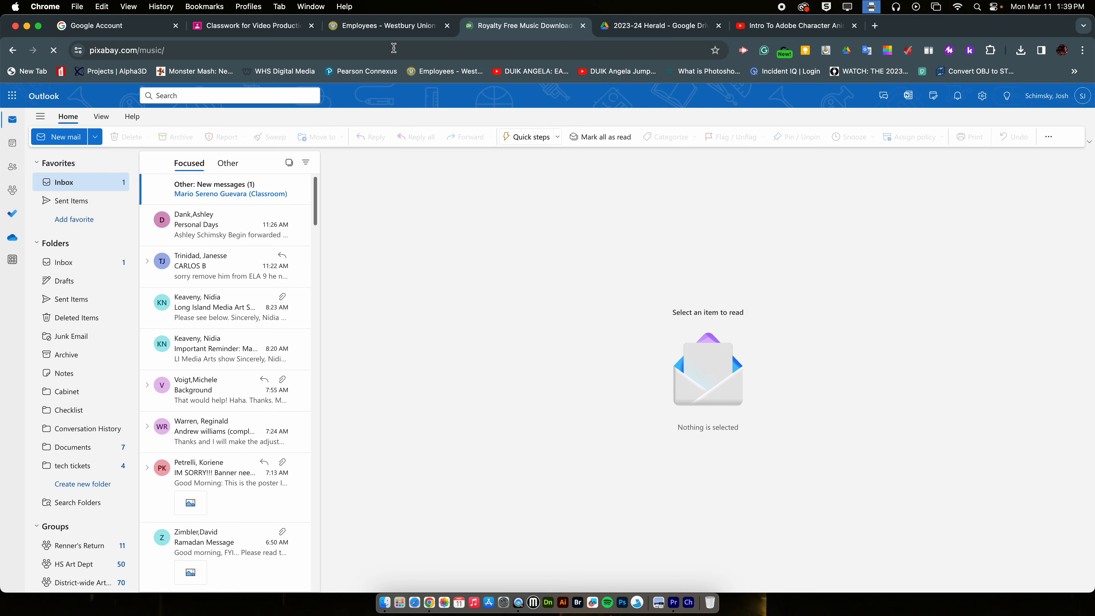
pyautogui.click(578, 370)
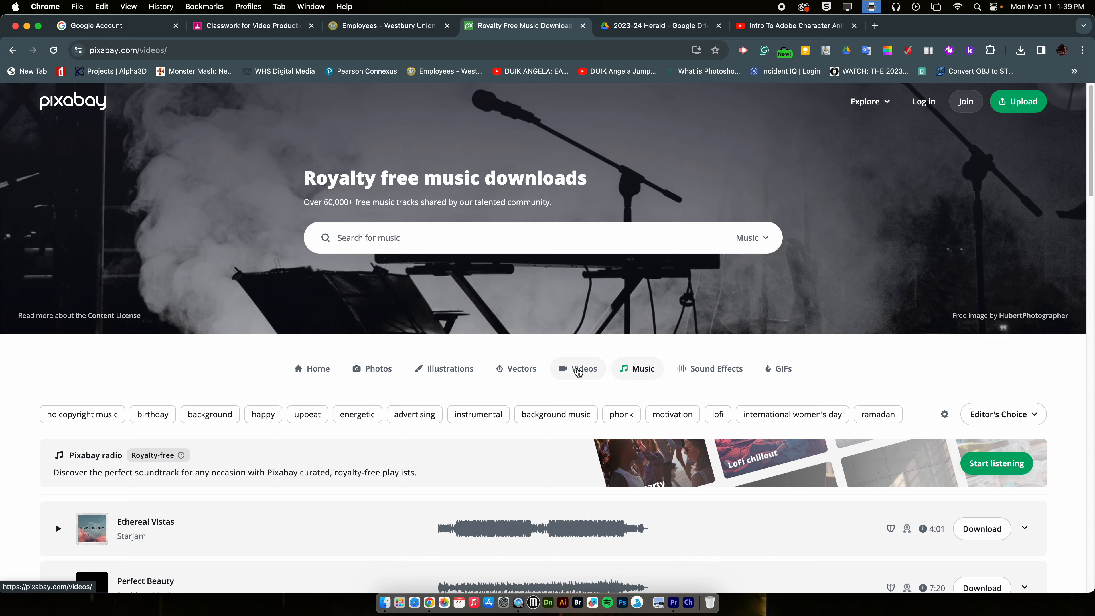
# Step: Search Pixabay videos for landscape and open the ocean waves at sunset clip
pyautogui.click(338, 237)
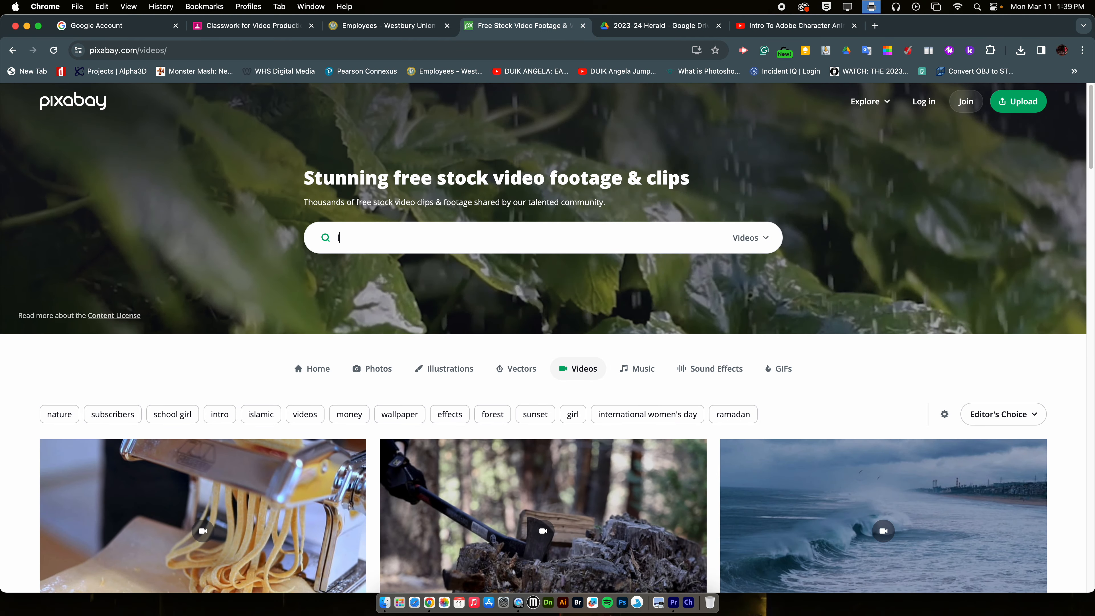
pyautogui.write('landscape')
pyautogui.press('Return')
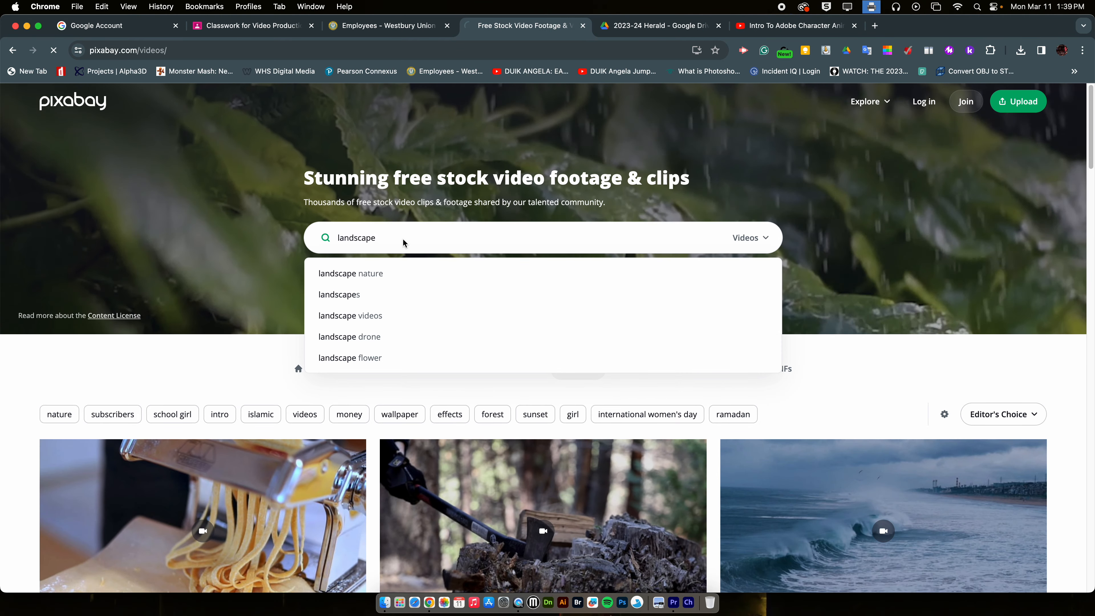
pyautogui.scroll(-10, 483, 442)
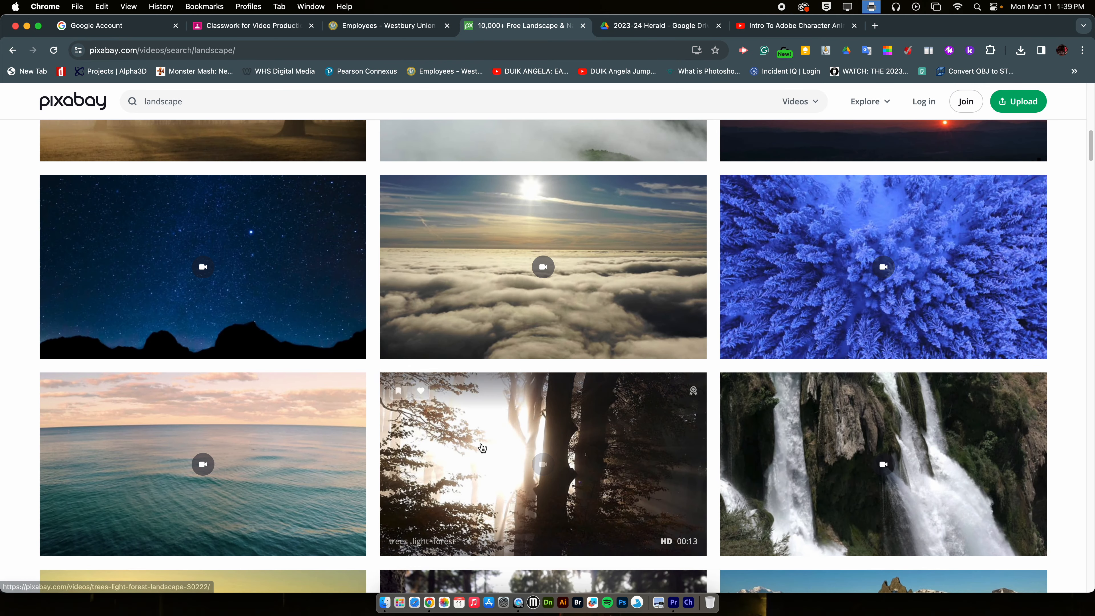
pyautogui.scroll(-3, 483, 447)
pyautogui.click(216, 367)
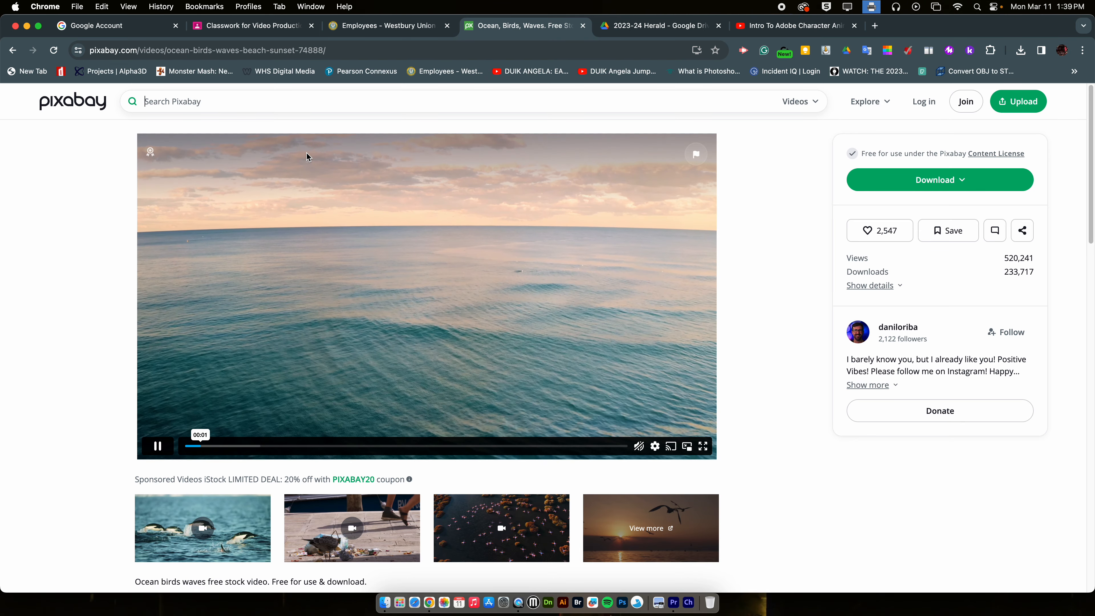
# Step: Search Pixabay videos for boat and look through the resulting clips
pyautogui.write('b')
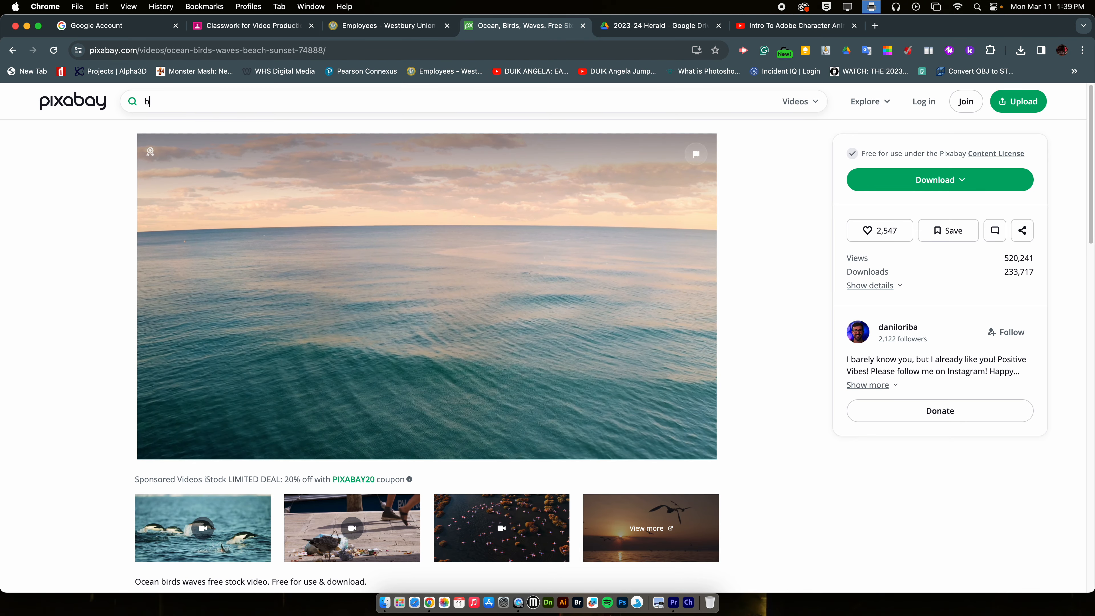
pyautogui.write('oat')
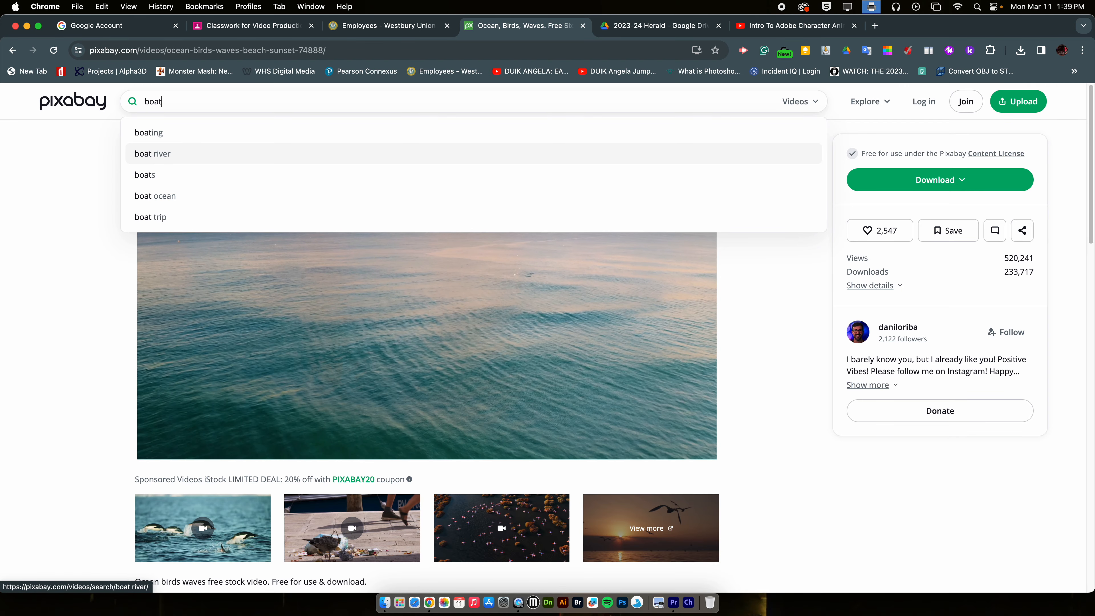
pyautogui.press('Return')
pyautogui.scroll(-3, 591, 421)
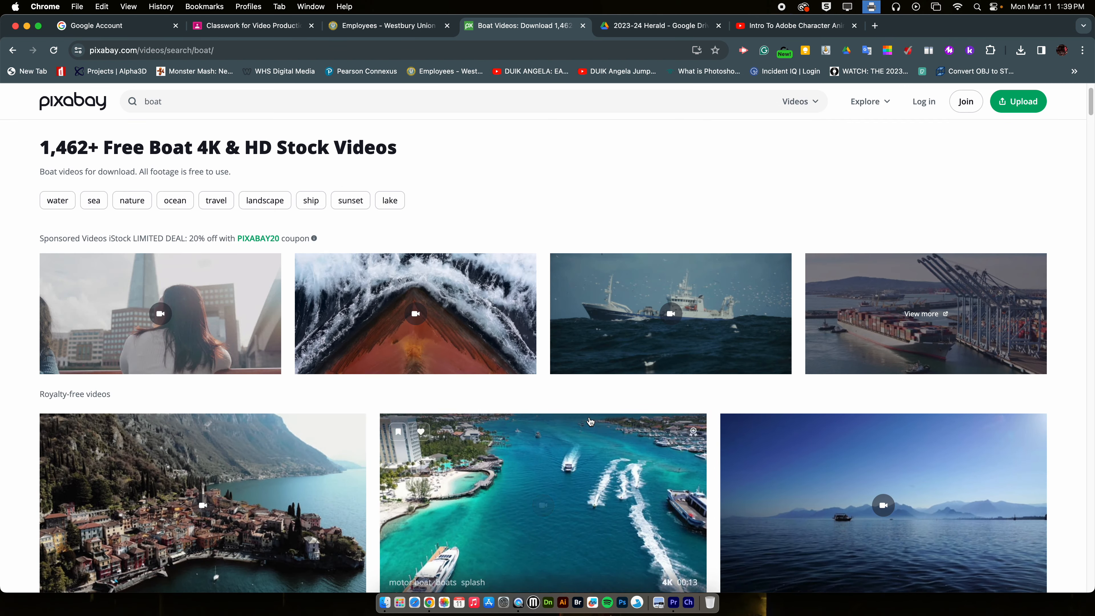
pyautogui.scroll(-20, 590, 422)
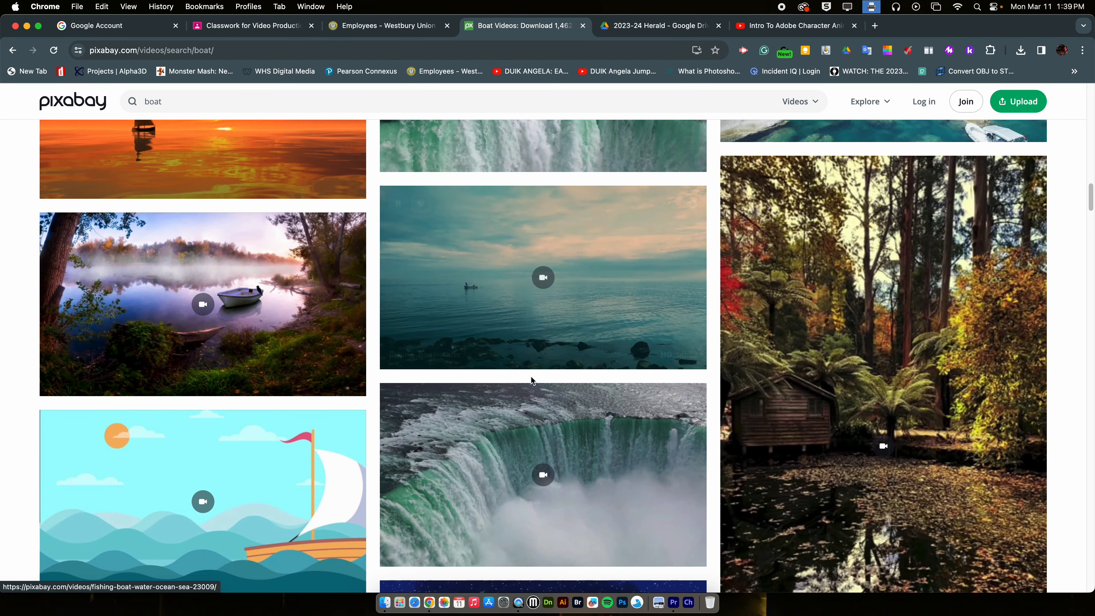
pyautogui.scroll(20, 530, 376)
# Step: Extend the video search to boat green screen, view the steamship clip's page and close it again
pyautogui.click(179, 103)
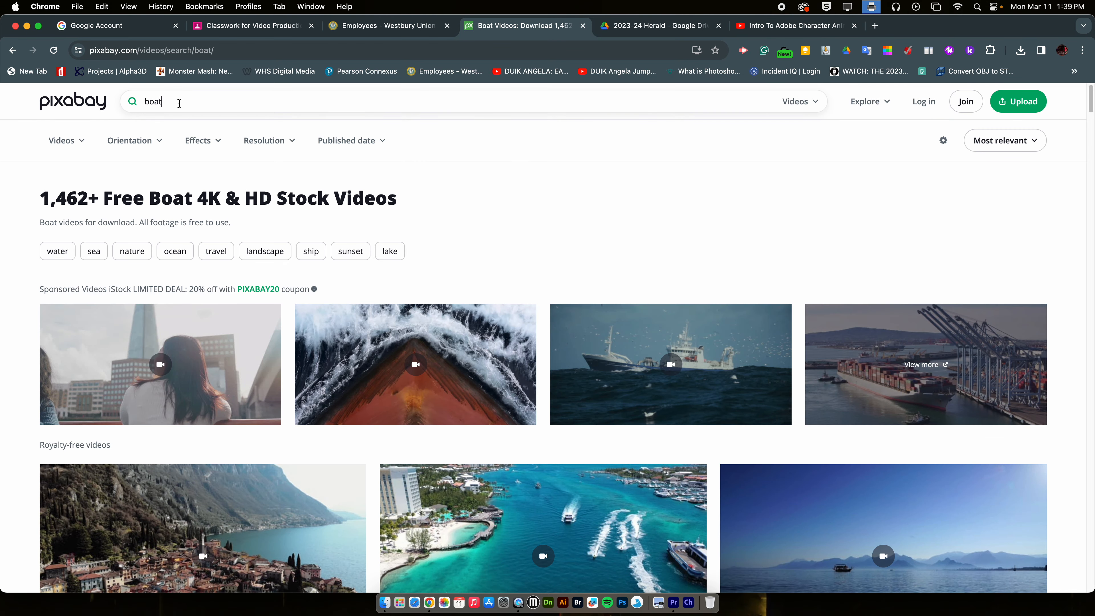
pyautogui.write('green screen')
pyautogui.press('Return')
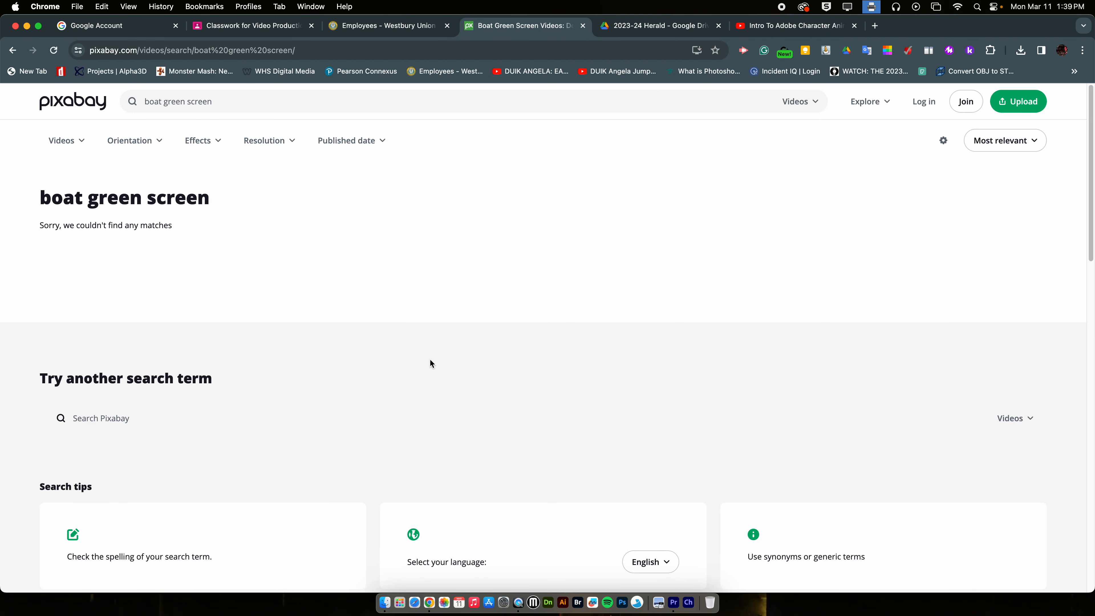
pyautogui.scroll(-10, 429, 360)
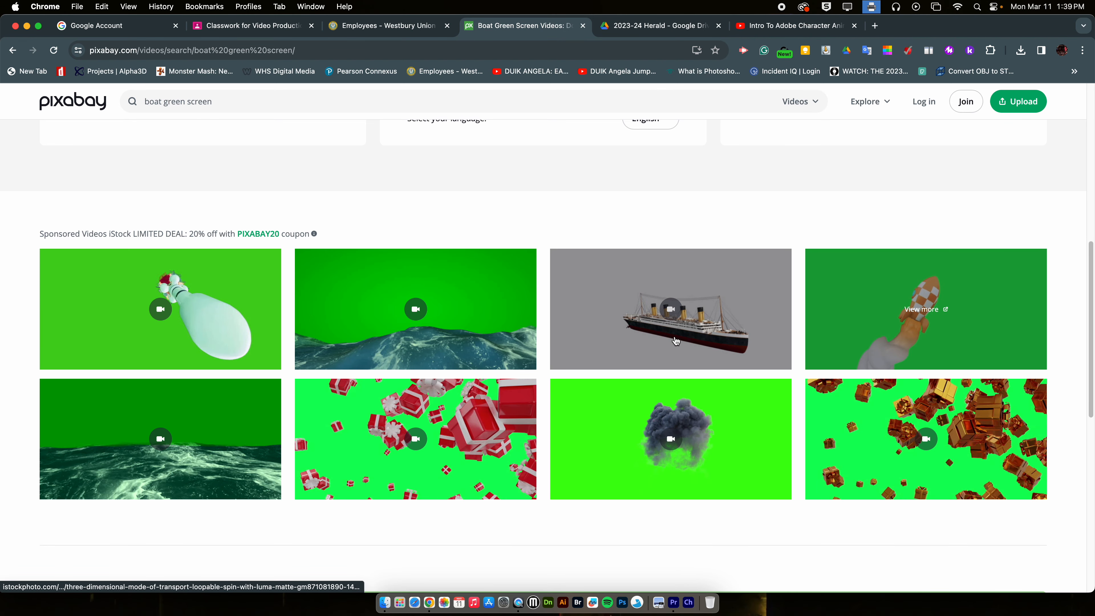
pyautogui.click(721, 343)
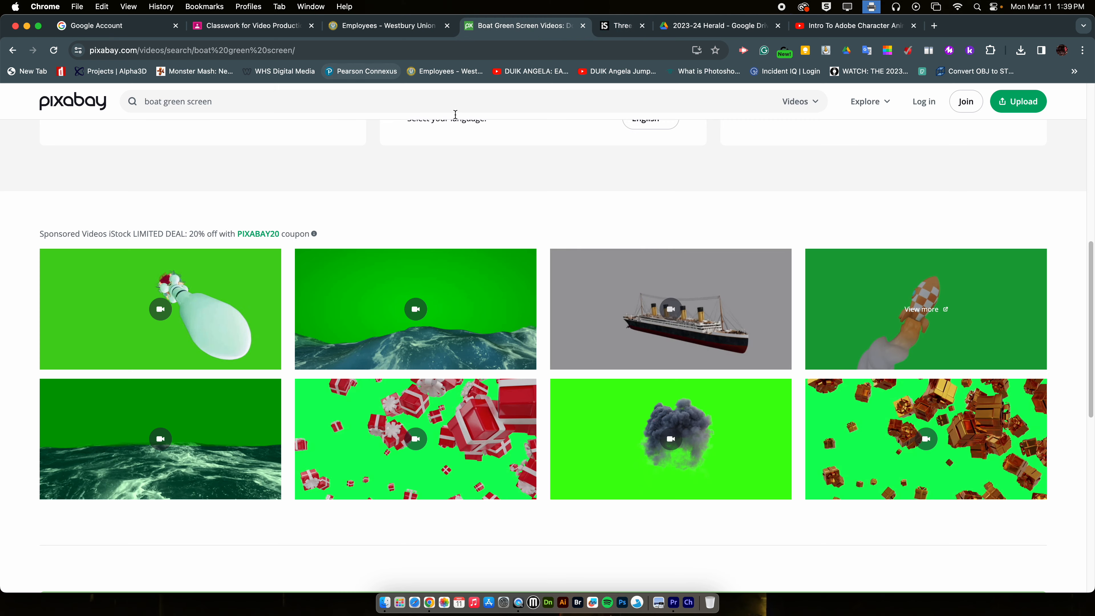
pyautogui.press('super+w')
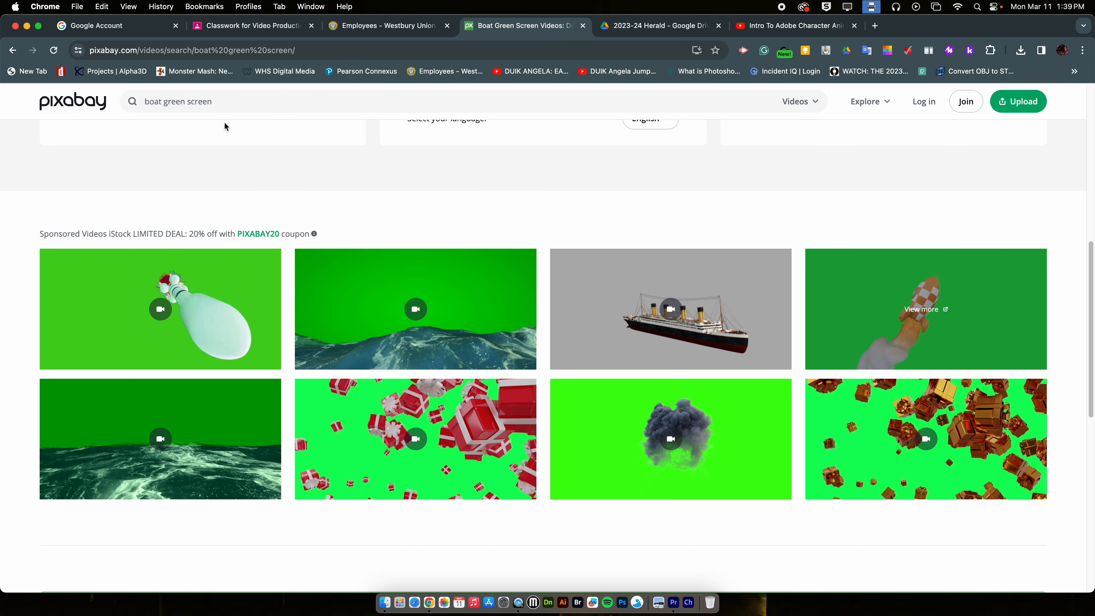
# Step: Switch back to Premiere Pro and import the Footage folder from the Desktop into the project
pyautogui.click(26, 27)
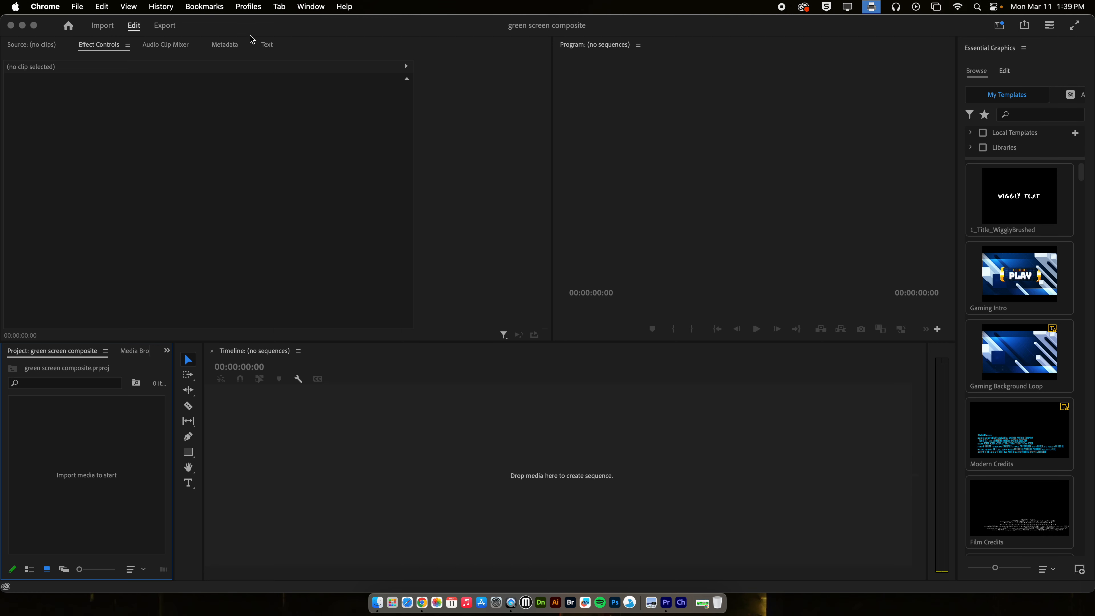
pyautogui.click(244, 26)
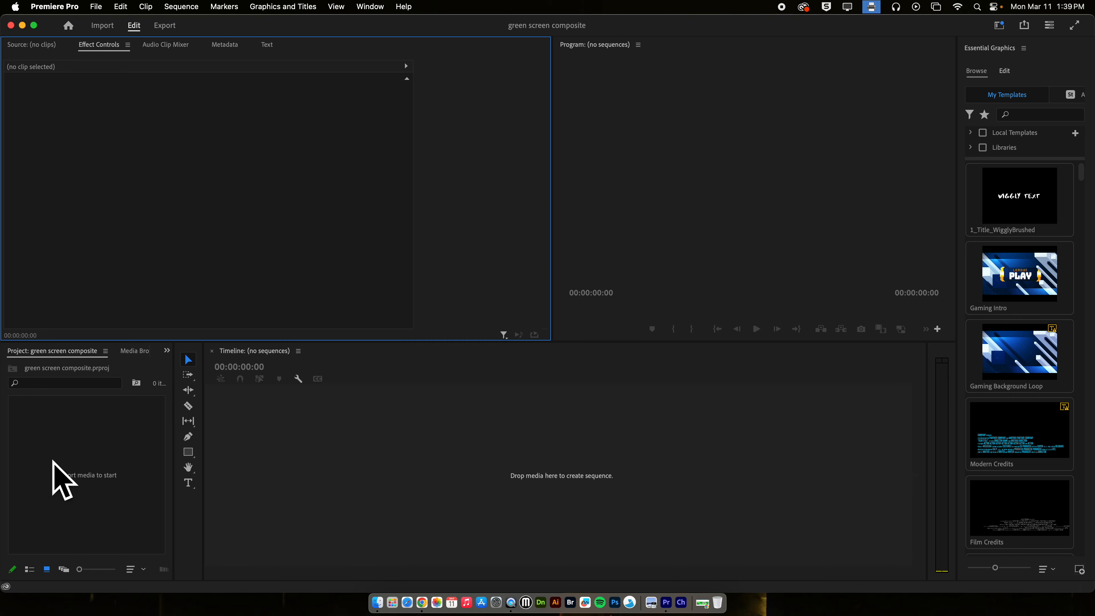
pyautogui.click(81, 475)
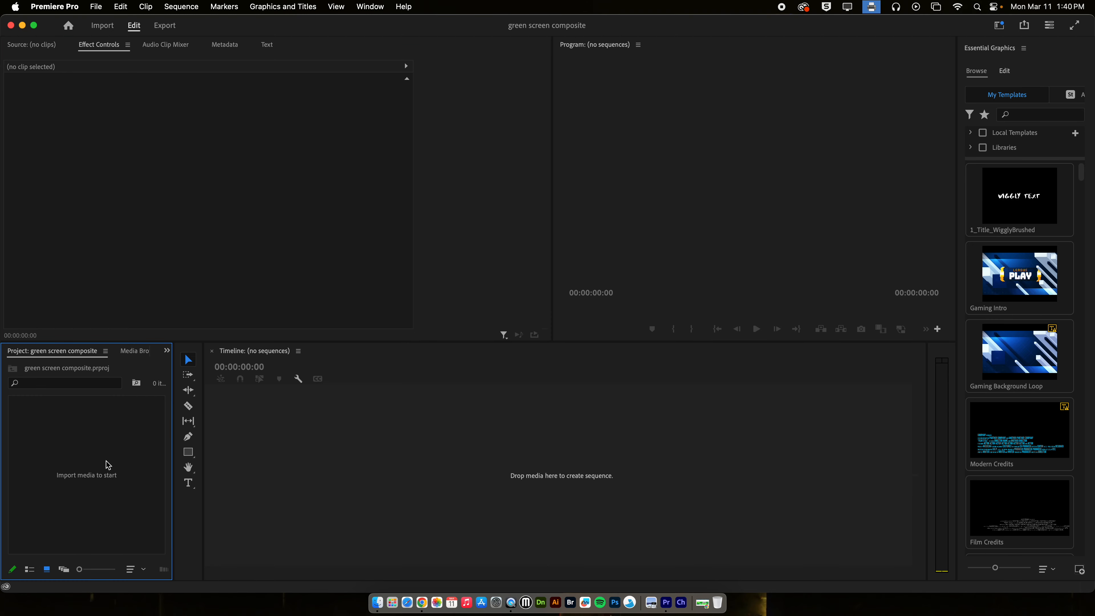
pyautogui.press('super+i')
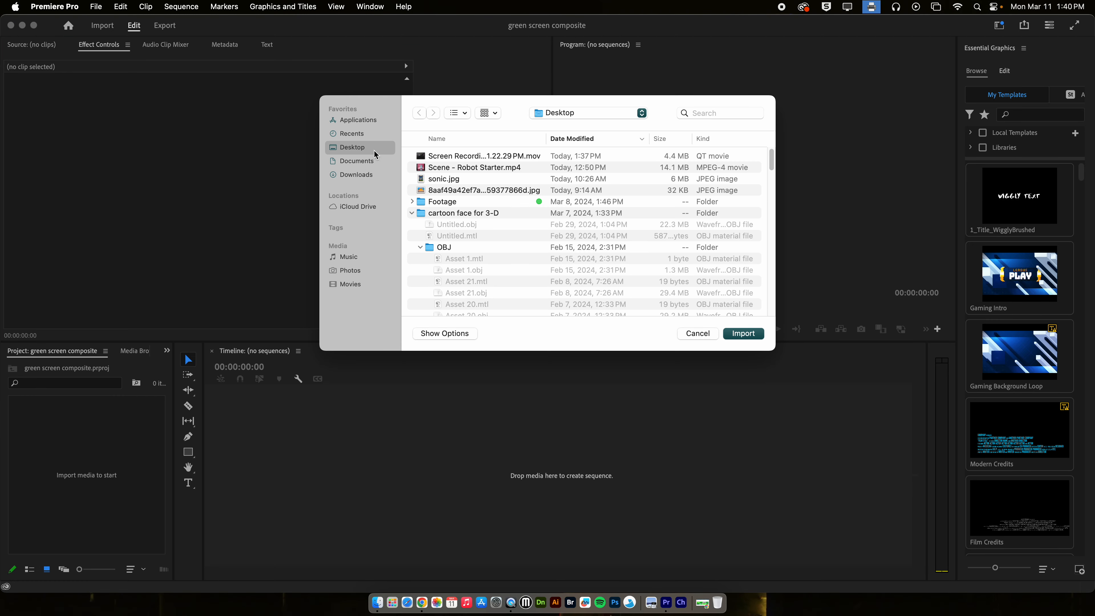
pyautogui.click(461, 202)
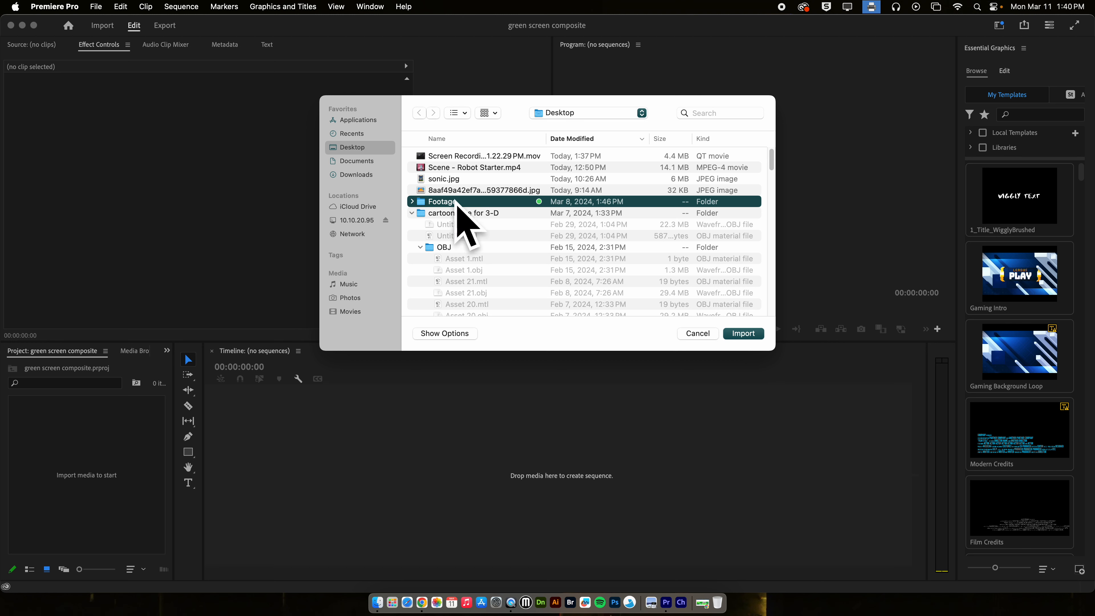
pyautogui.click(738, 334)
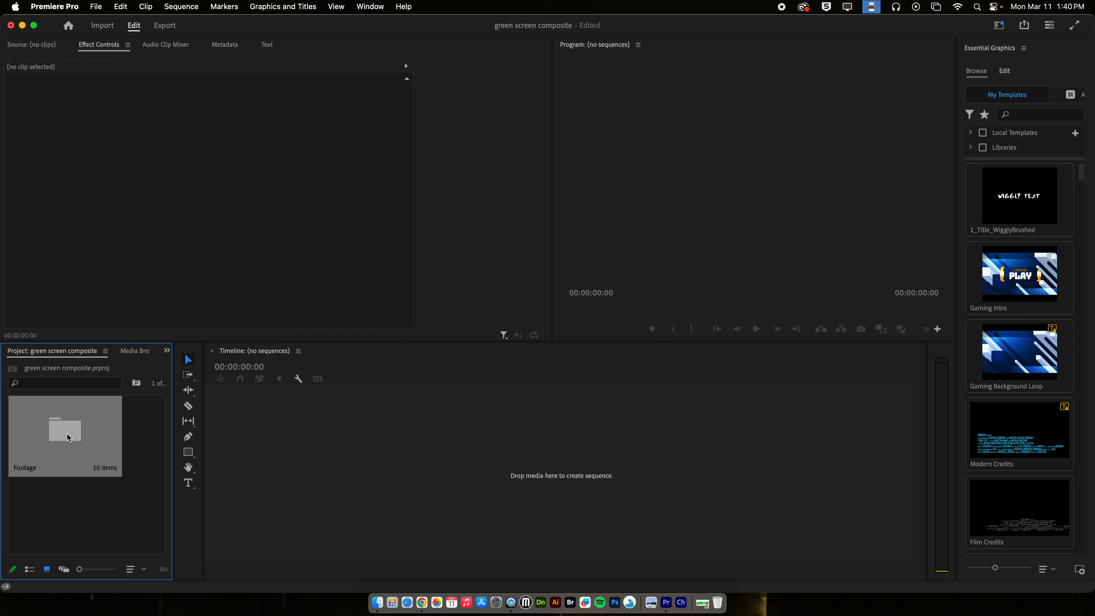
pyautogui.doubleClick(69, 438)
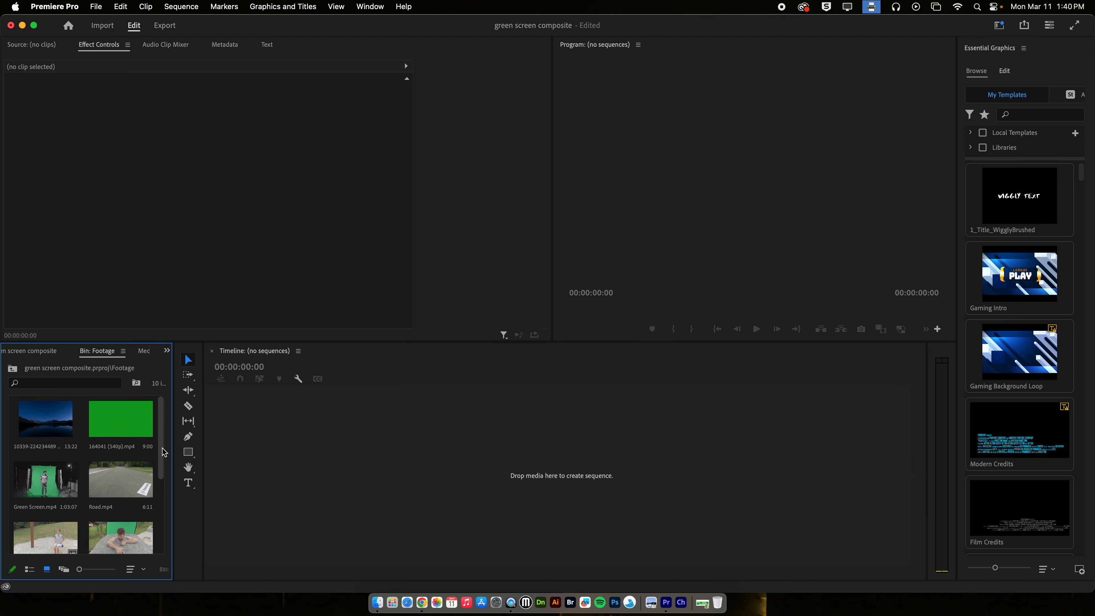
pyautogui.moveTo(161, 440); pyautogui.dragTo(156, 518)
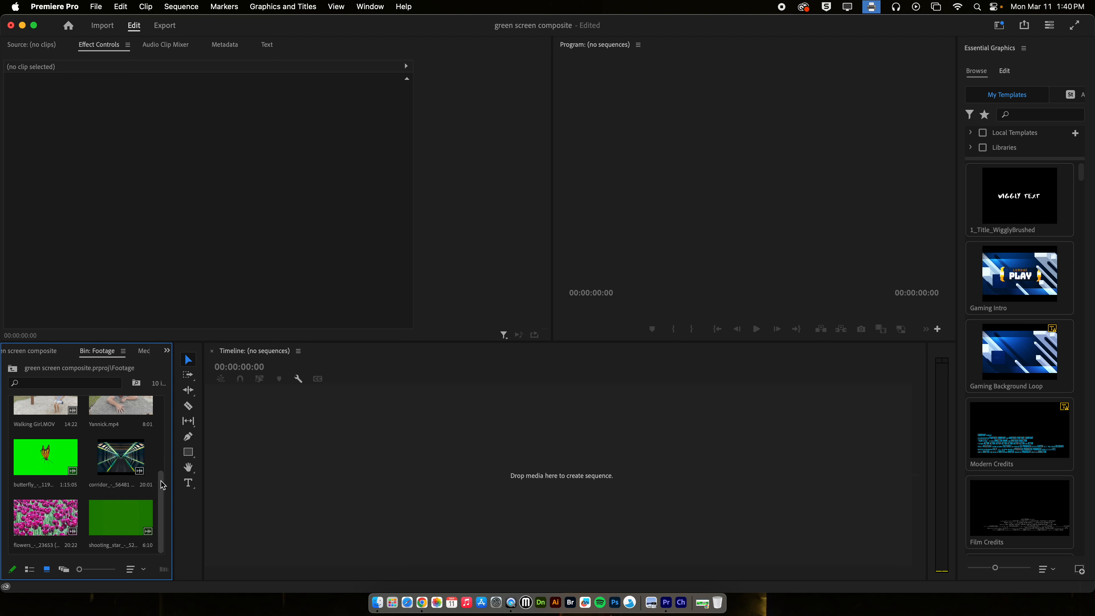
pyautogui.moveTo(159, 488); pyautogui.dragTo(158, 384)
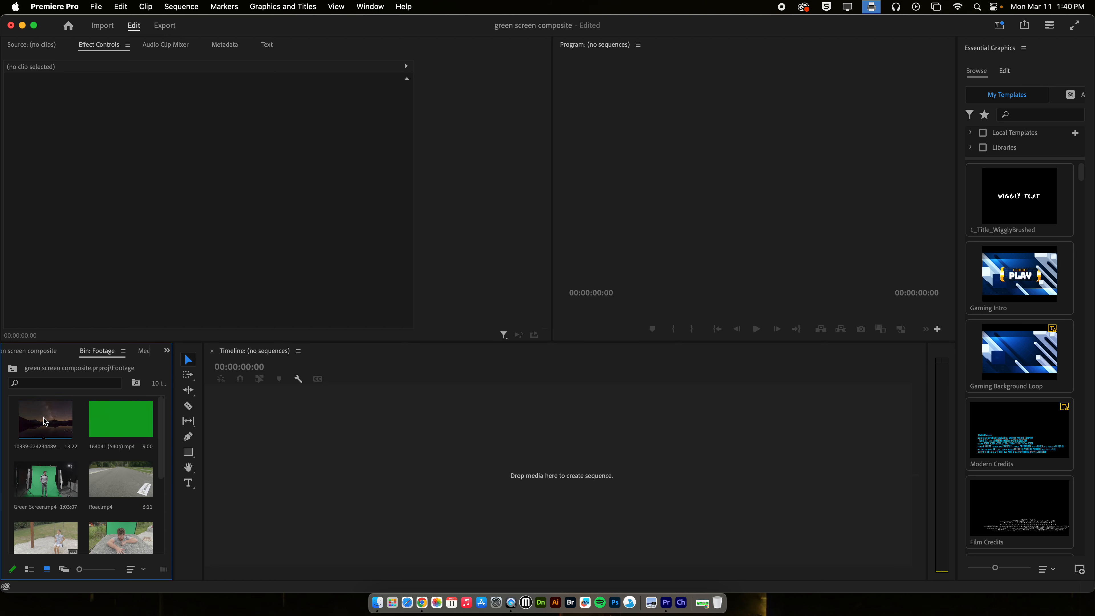
pyautogui.click(54, 423)
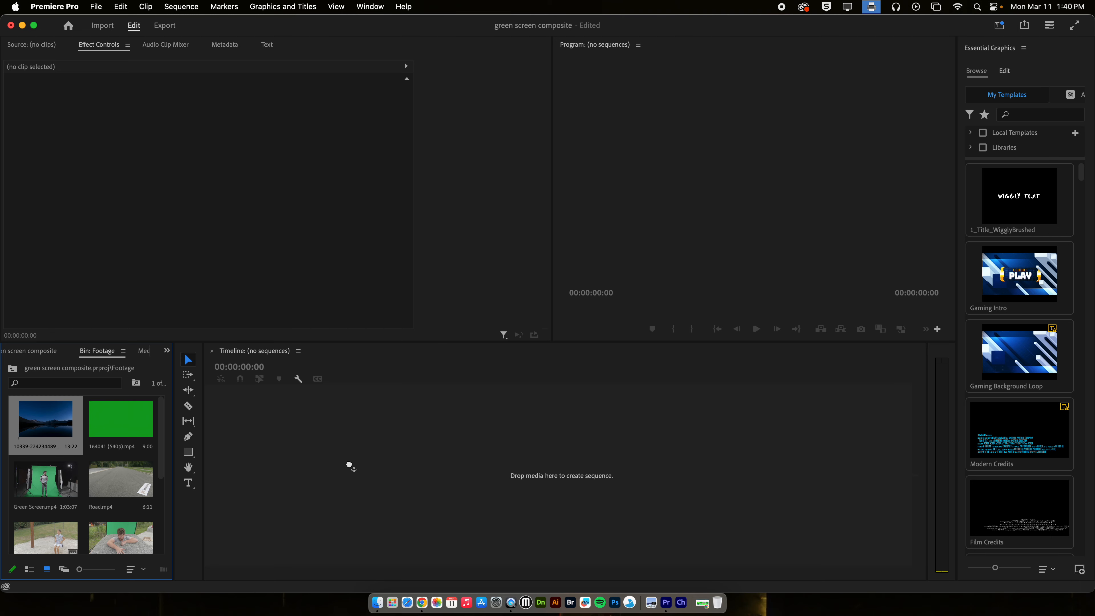
pyautogui.moveTo(364, 476); pyautogui.dragTo(362, 477)
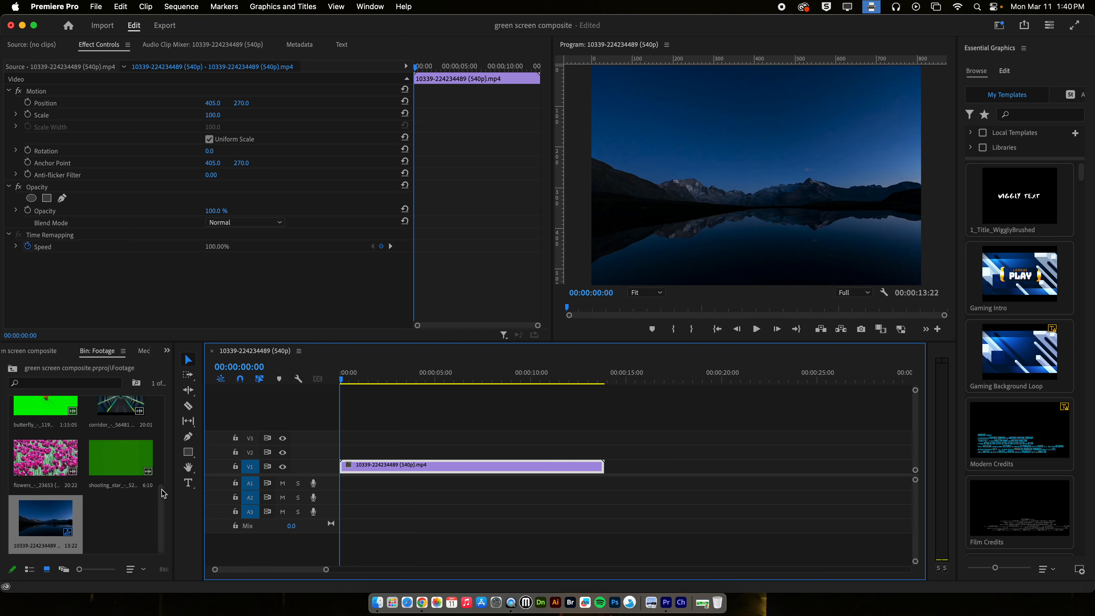
# Step: Place the green screen clip 164041 (540p).mp4 on track V2 above the lake clip, starting at about 3 seconds
pyautogui.moveTo(161, 498); pyautogui.dragTo(161, 401)
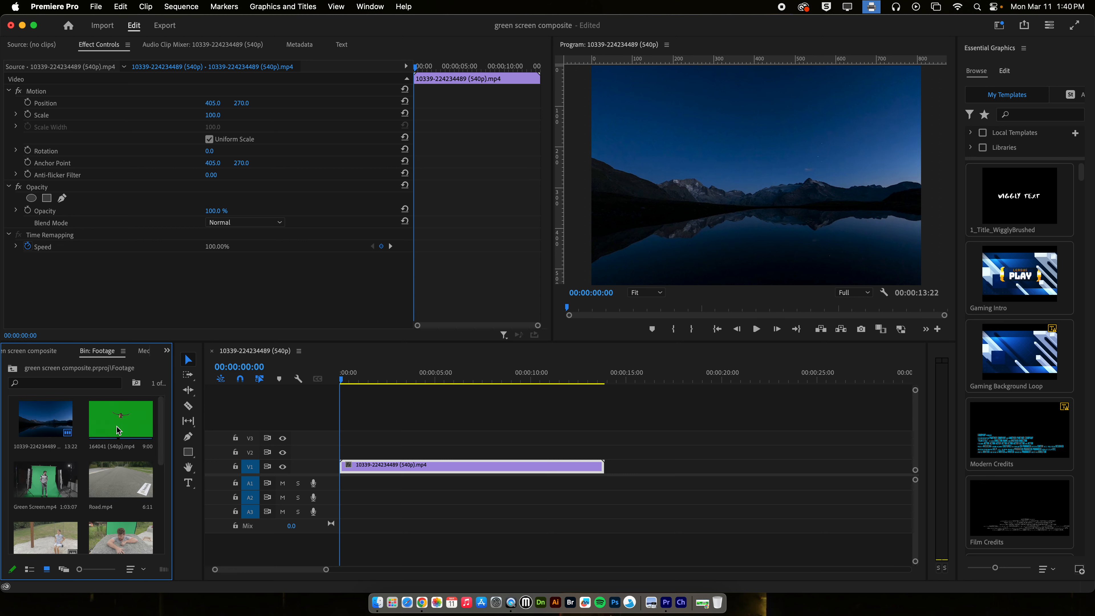
pyautogui.moveTo(117, 422); pyautogui.dragTo(397, 453)
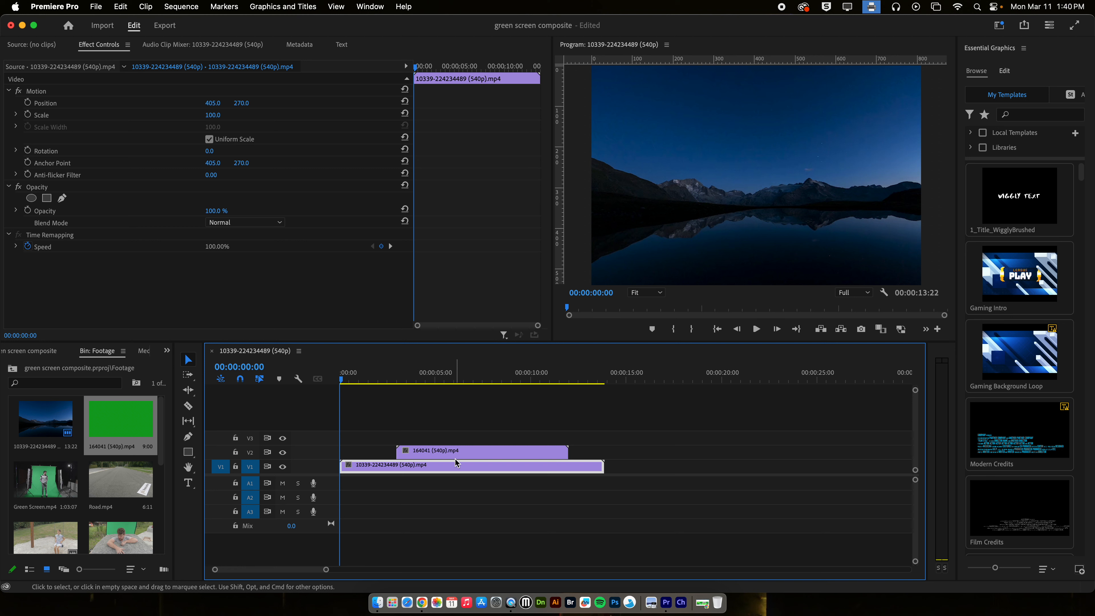
# Step: Move the playhead to 00:00:04:11 and show the effect controls of the green screen clip on V2
pyautogui.moveTo(453, 383); pyautogui.dragTo(425, 371)
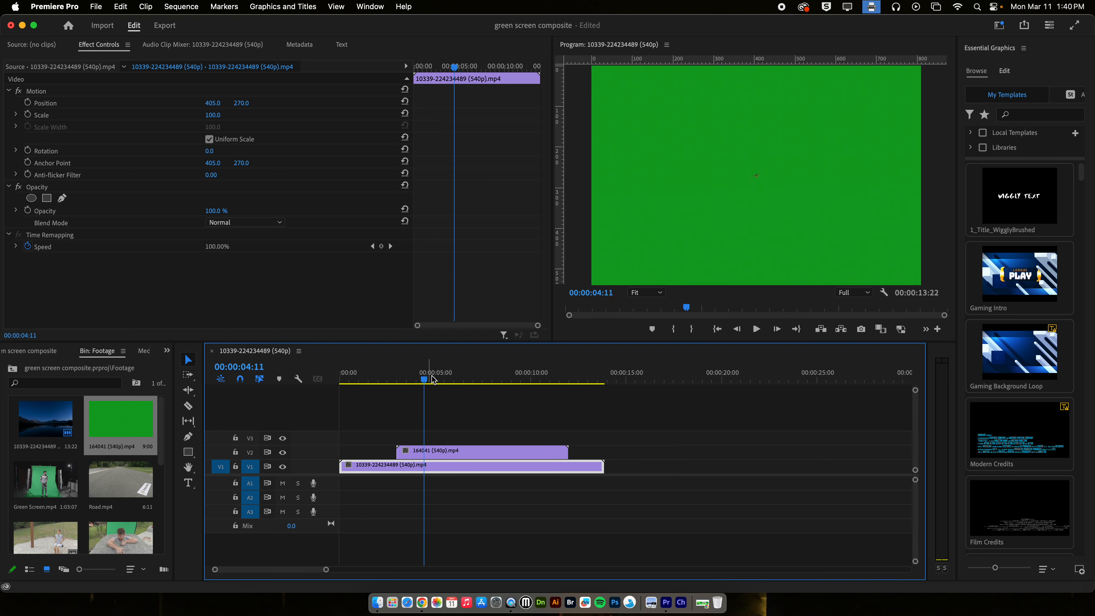
pyautogui.click(432, 452)
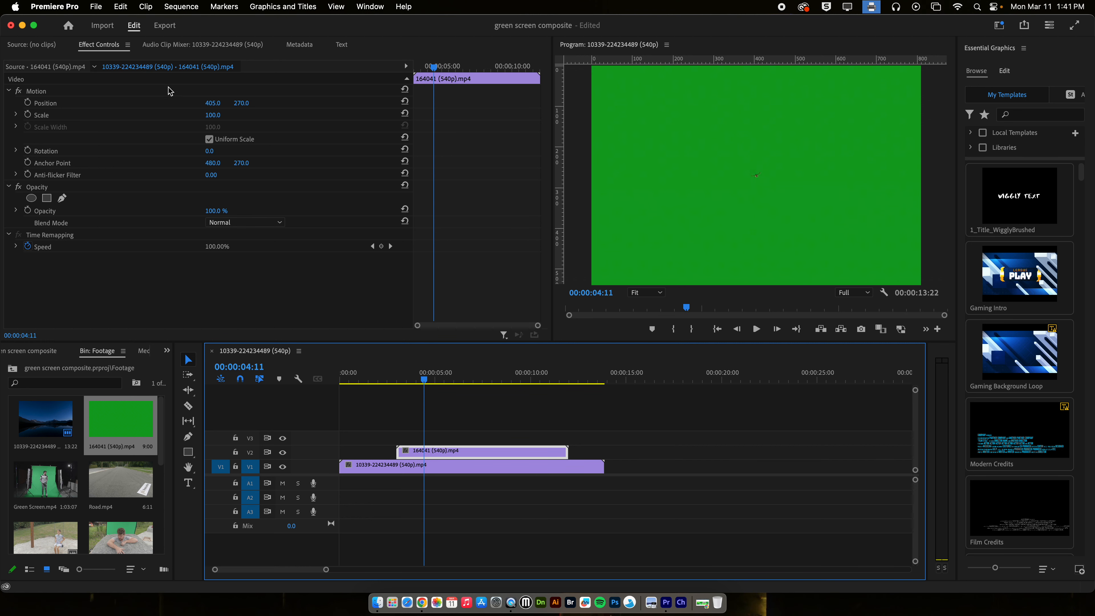
pyautogui.click(40, 45)
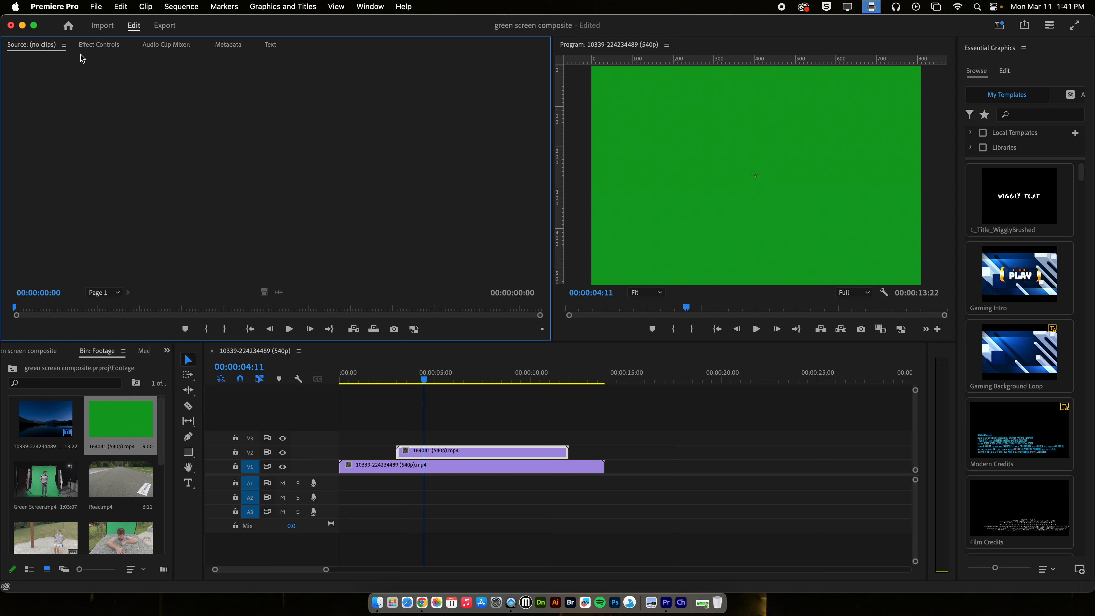
pyautogui.click(100, 48)
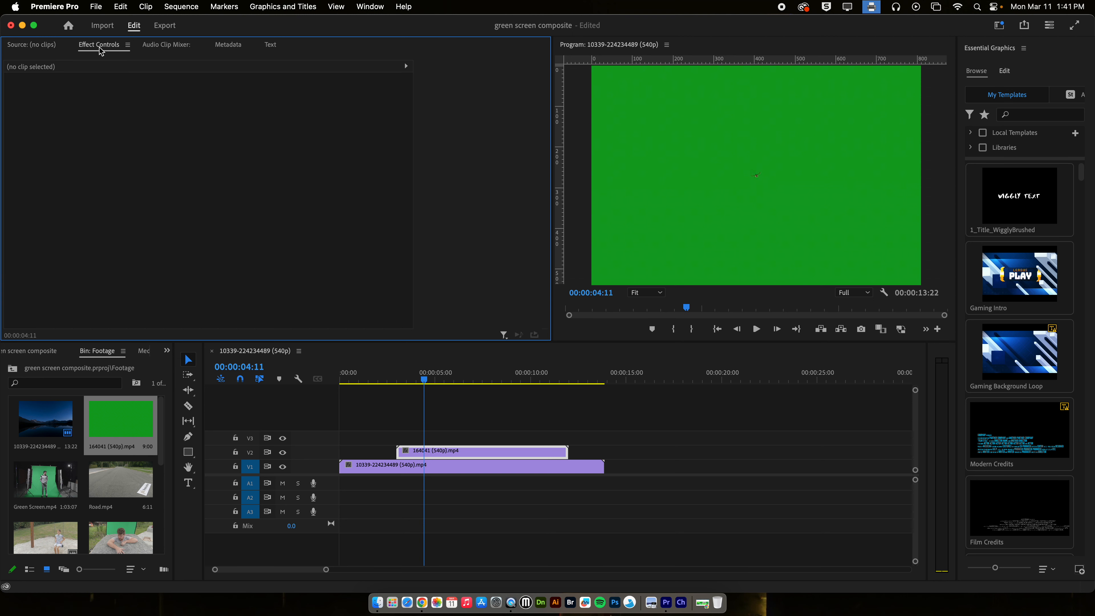
pyautogui.click(460, 451)
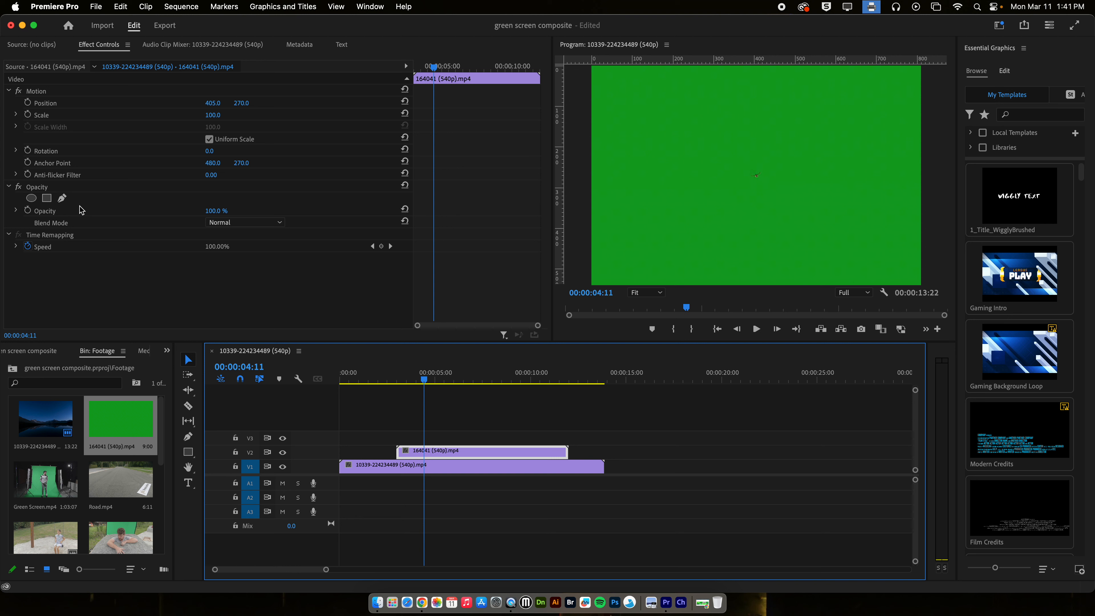
# Step: Try the Multiply blend mode on the V2 green screen clip and set it back to Normal
pyautogui.click(233, 222)
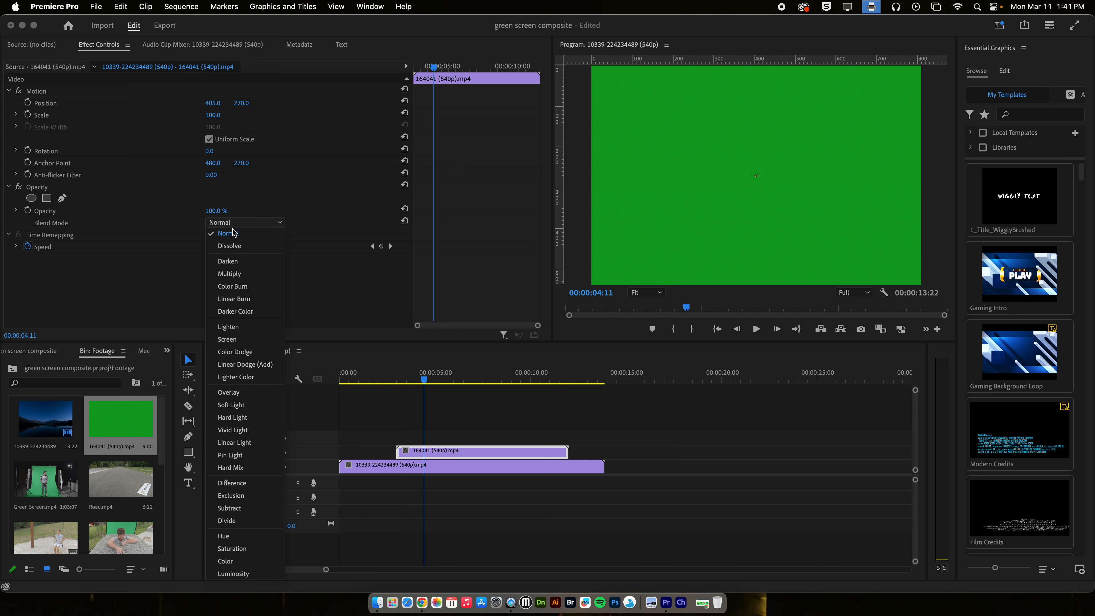
pyautogui.click(240, 276)
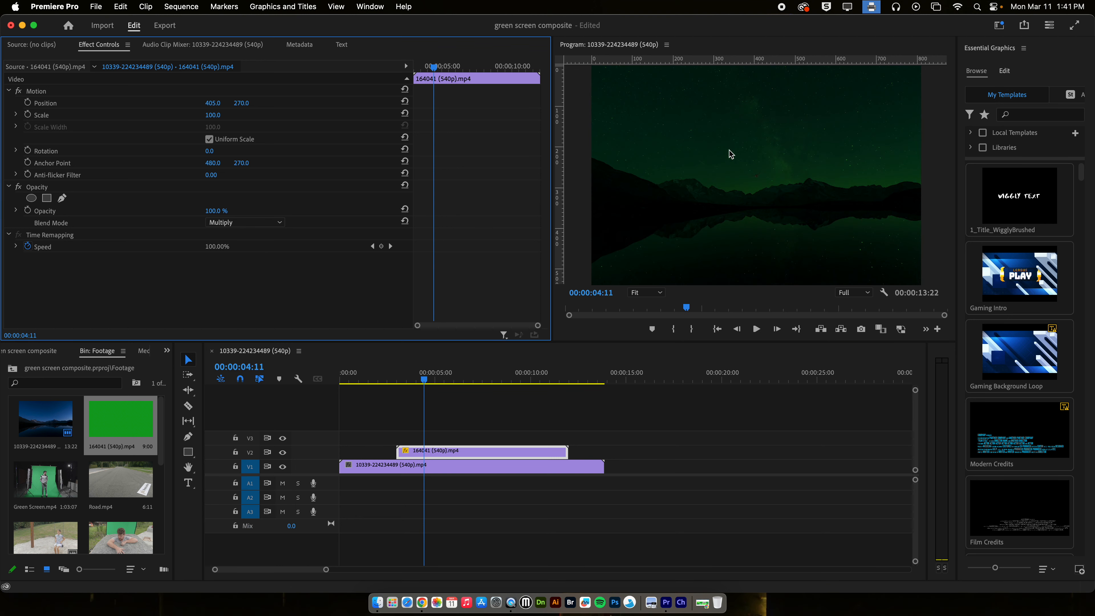
pyautogui.click(233, 223)
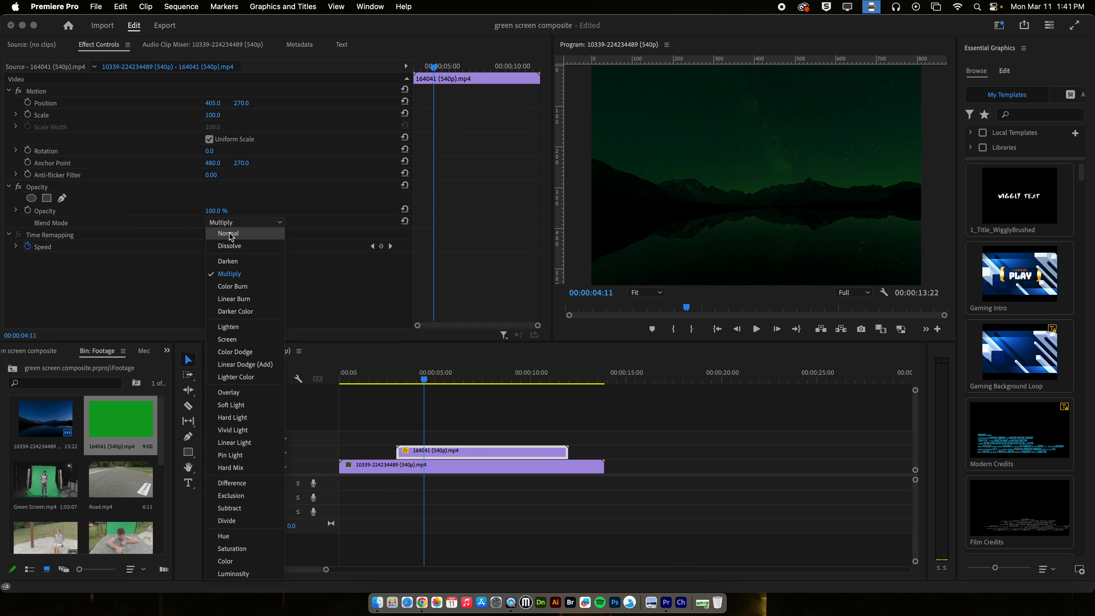
pyautogui.click(233, 231)
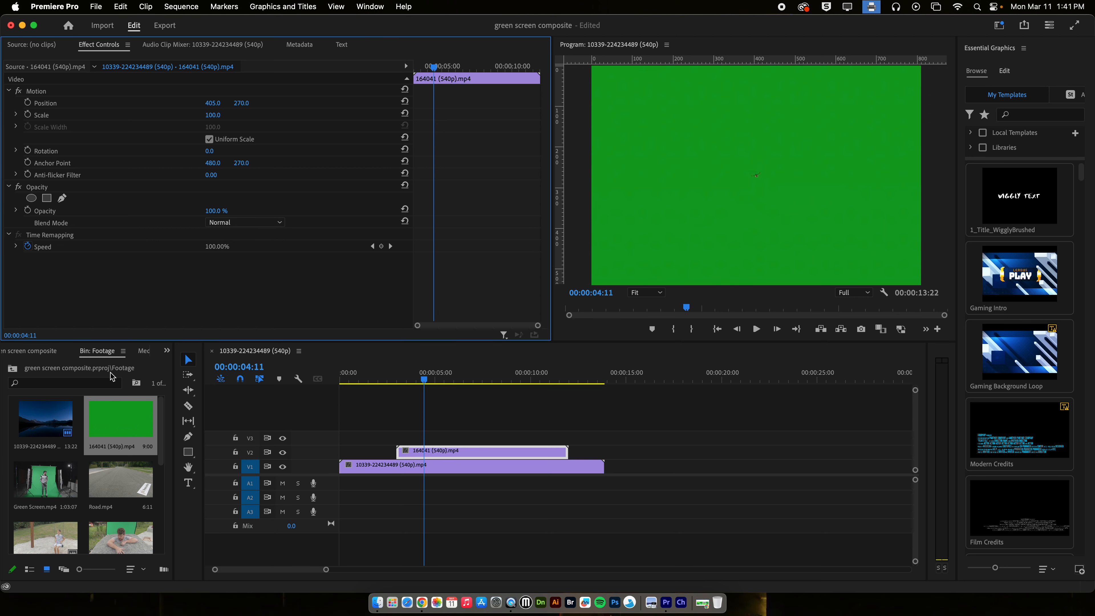
# Step: Apply the Ultra Key effect from the Keying video effects to clip 164041 (540p).mp4 on V2
pyautogui.click(167, 352)
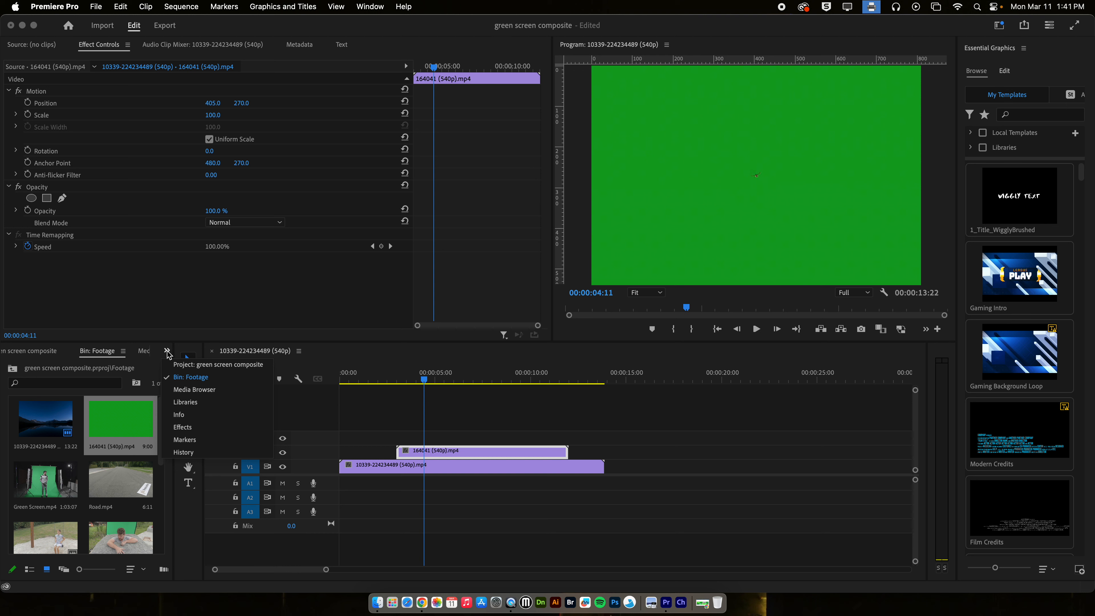
pyautogui.click(184, 430)
pyautogui.click(167, 351)
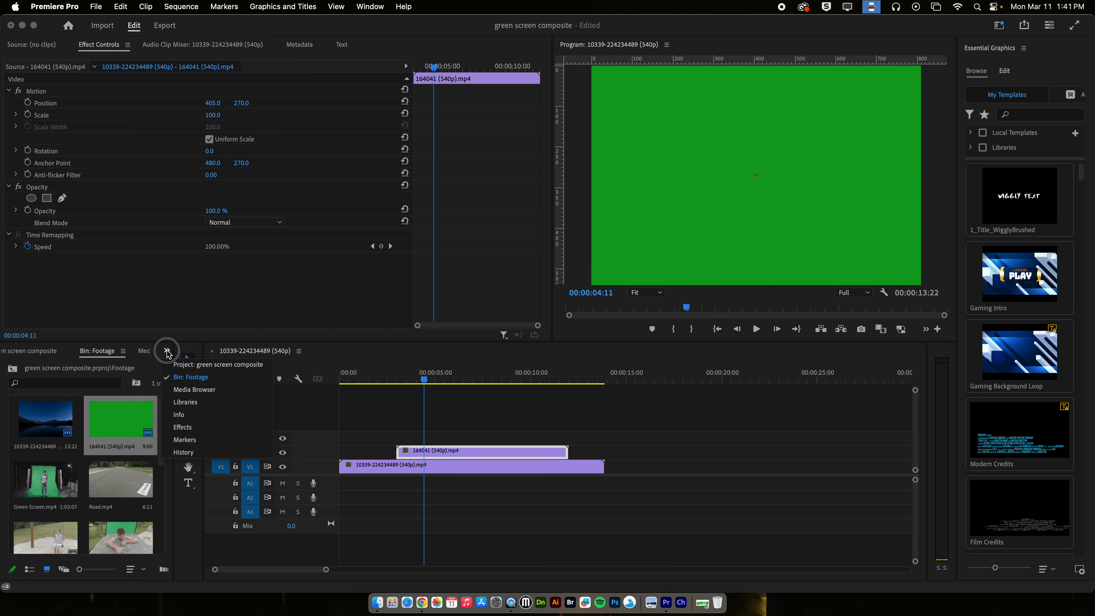
pyautogui.click(182, 427)
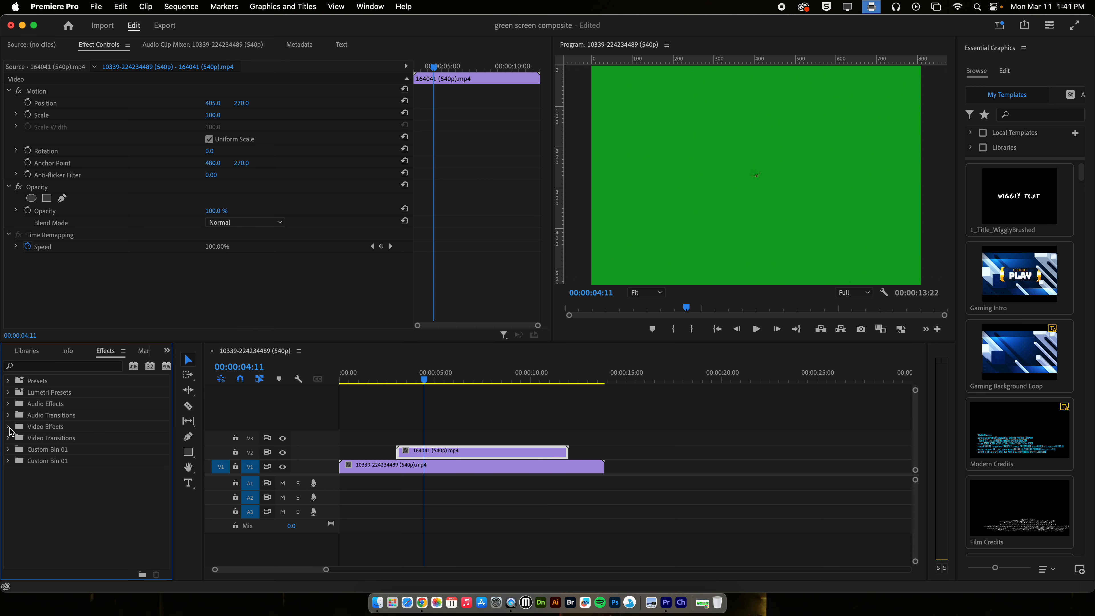
pyautogui.click(8, 426)
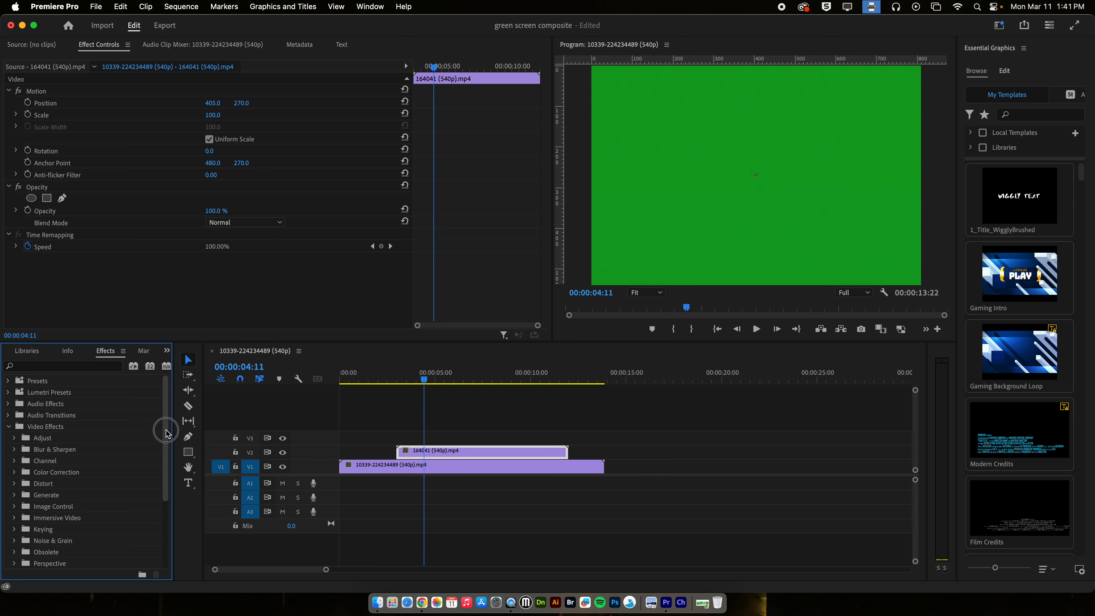
pyautogui.scroll(-4, 161, 433)
pyautogui.click(14, 454)
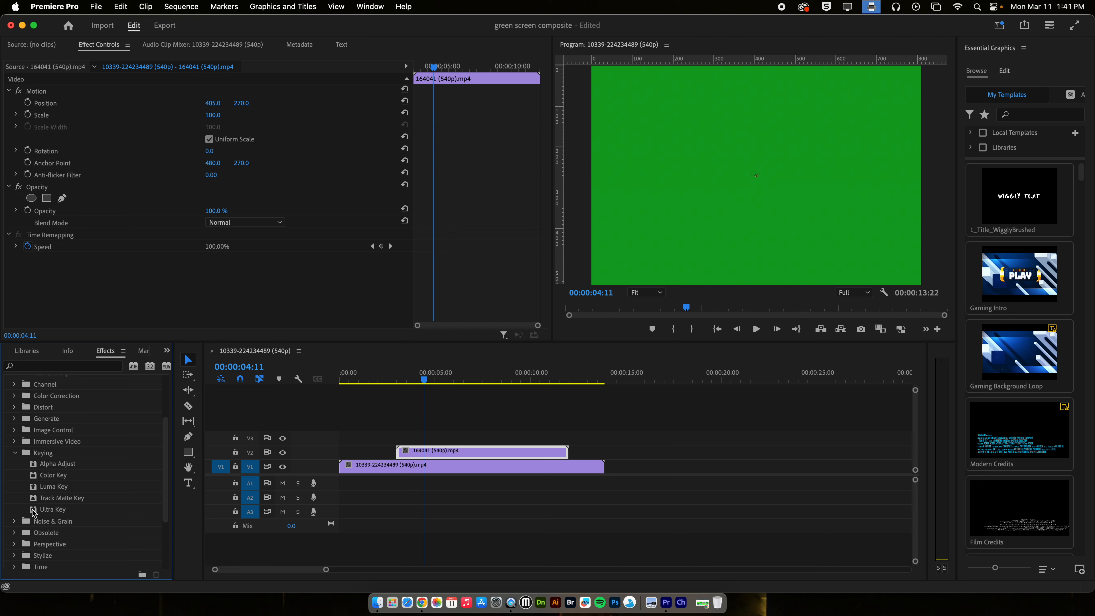
pyautogui.moveTo(33, 513); pyautogui.dragTo(440, 451)
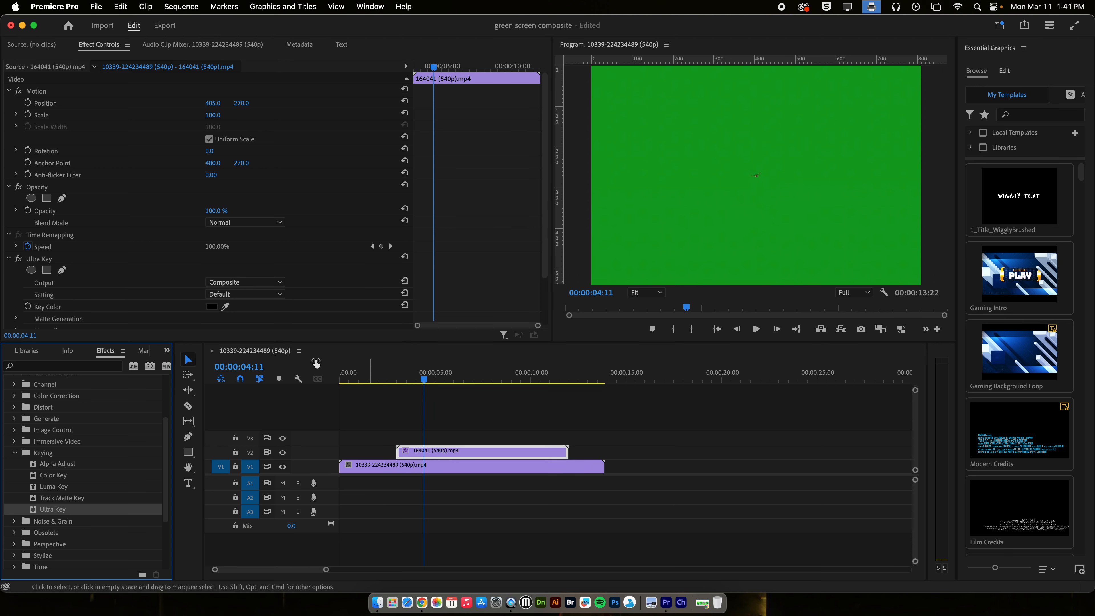
# Step: Sample the clip's green background as the Ultra Key color and play the composite from before the keyed clip
pyautogui.click(224, 307)
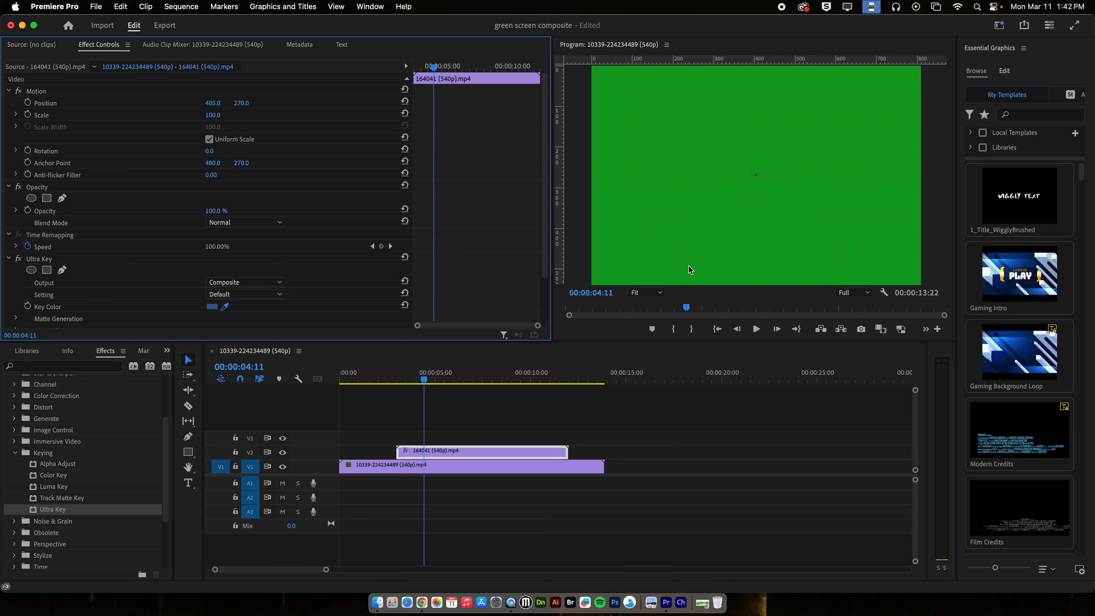
pyautogui.click(659, 220)
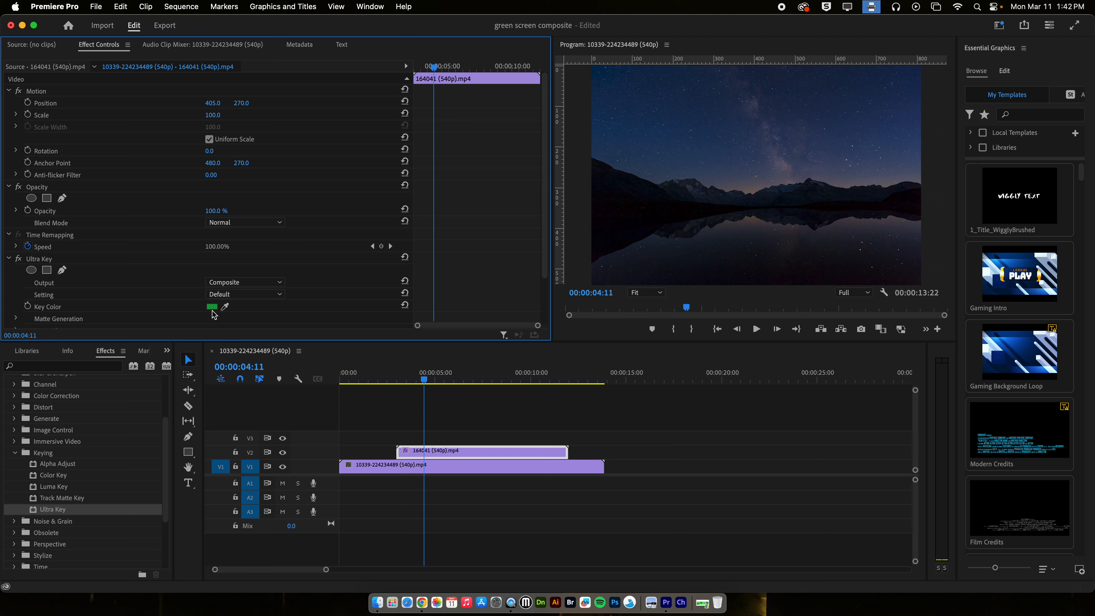
pyautogui.moveTo(421, 379); pyautogui.dragTo(369, 387)
pyautogui.press('space')
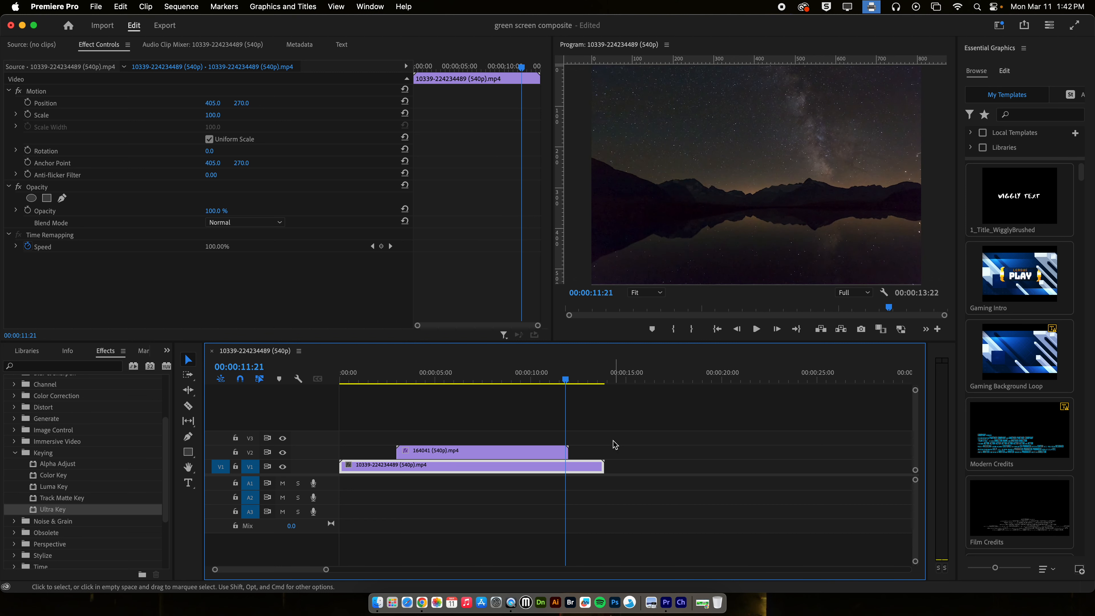
# Step: Reopen the Footage bin and place butterfly_-_119339 (540p).mp4 on track V3, aligned with the start of the V2 clip
pyautogui.click(167, 353)
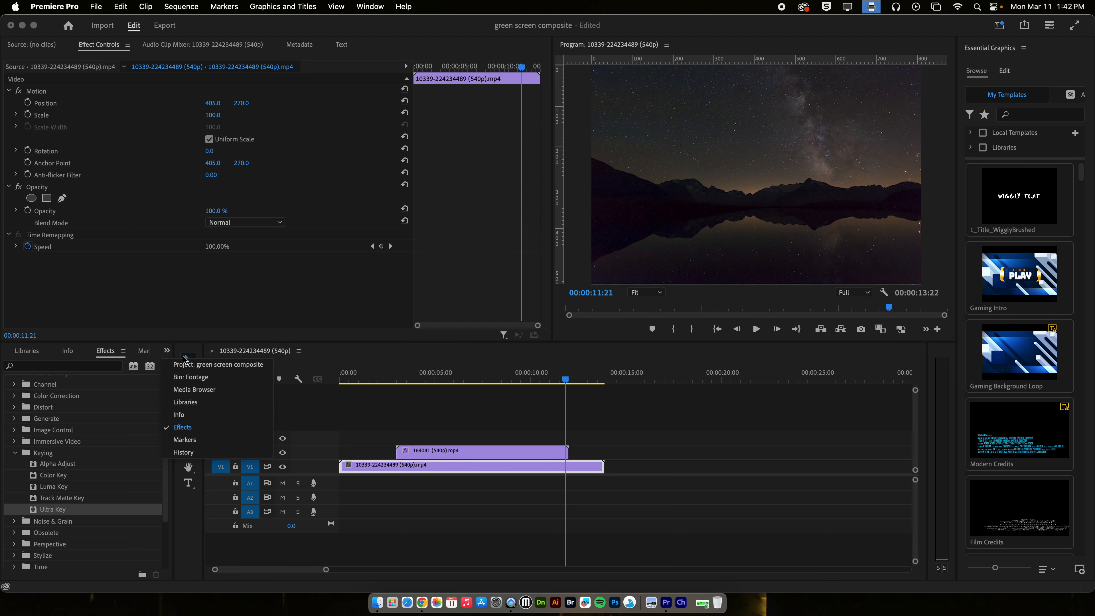
pyautogui.click(189, 365)
pyautogui.doubleClick(66, 432)
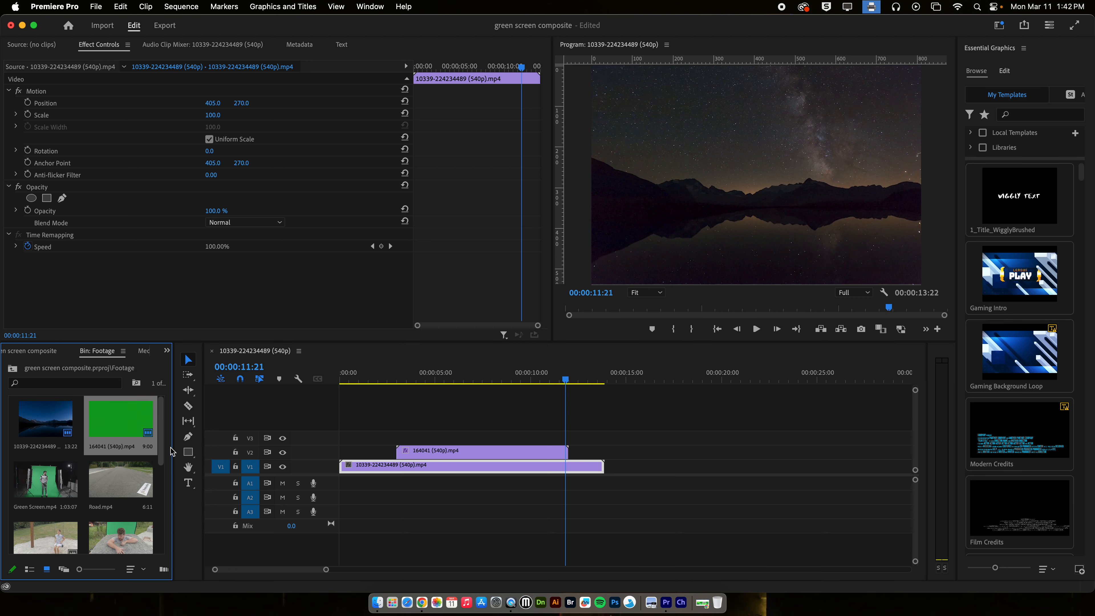
pyautogui.moveTo(159, 473); pyautogui.dragTo(162, 534)
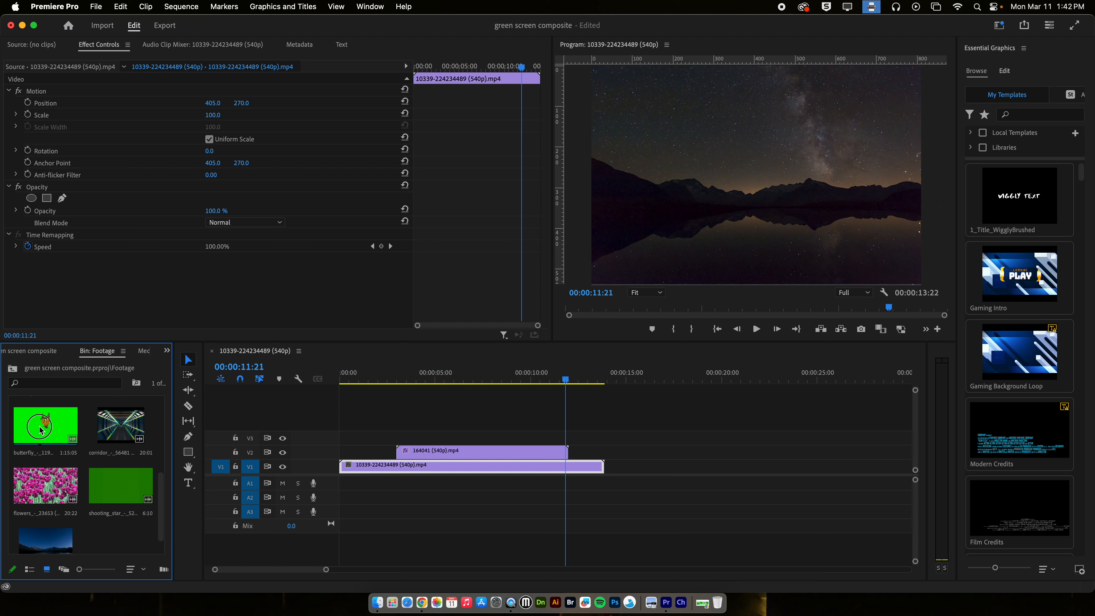
pyautogui.moveTo(40, 430); pyautogui.dragTo(400, 443)
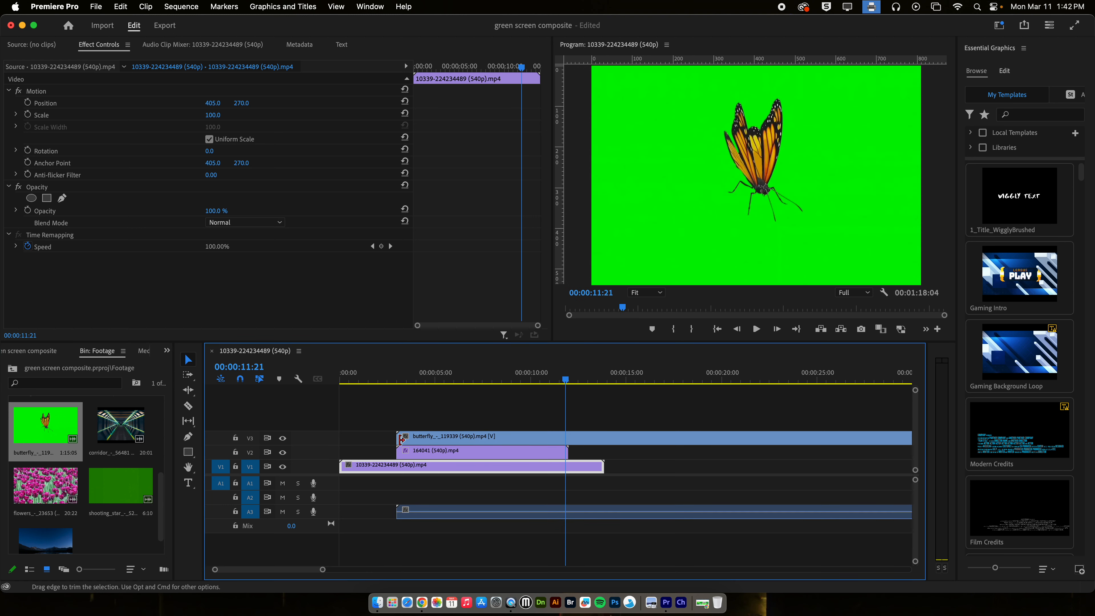
# Step: Move the playhead to 00:00:03:10 and show the effect controls of the butterfly clip on V3
pyautogui.click(398, 380)
pyautogui.moveTo(400, 382)
pyautogui.mouseDown()
pyautogui.moveTo(501, 380)
pyautogui.moveTo(405, 379)
pyautogui.mouseUp()
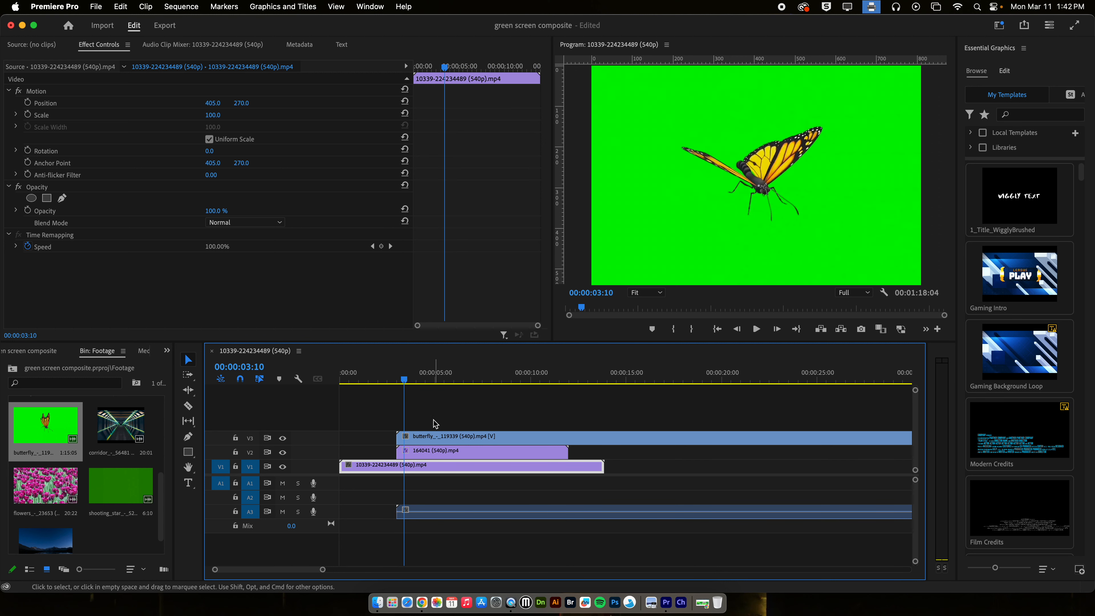
pyautogui.click(423, 440)
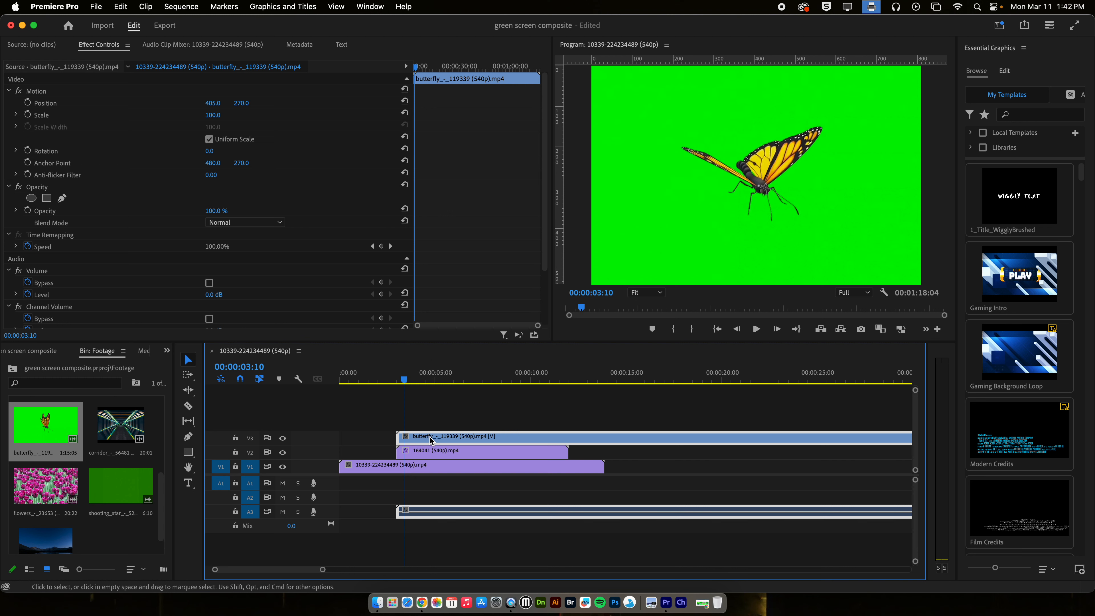
pyautogui.doubleClick(431, 440)
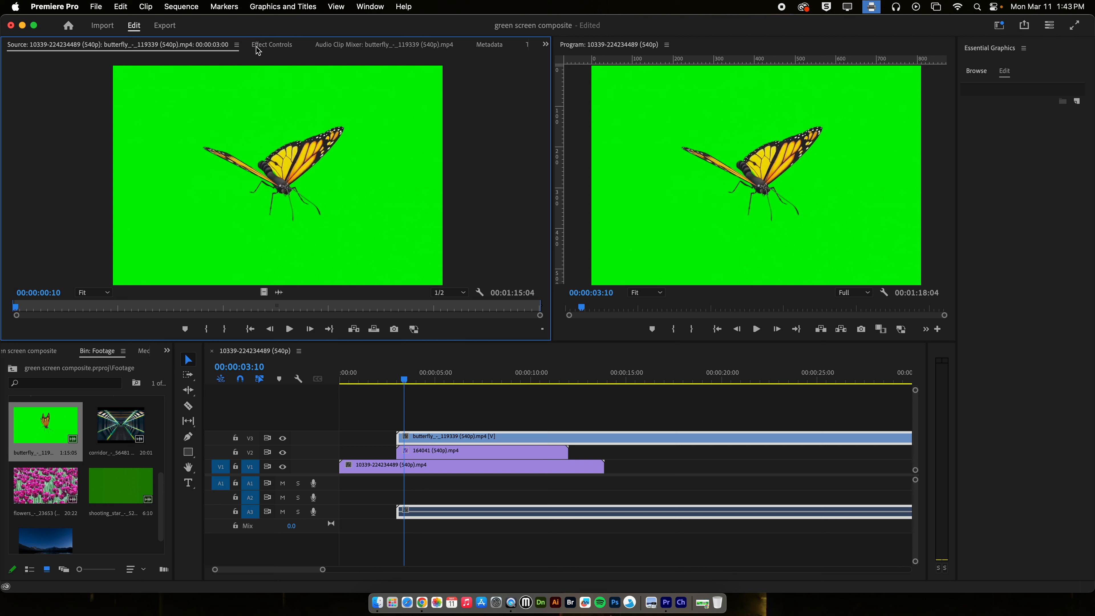
pyautogui.click(277, 44)
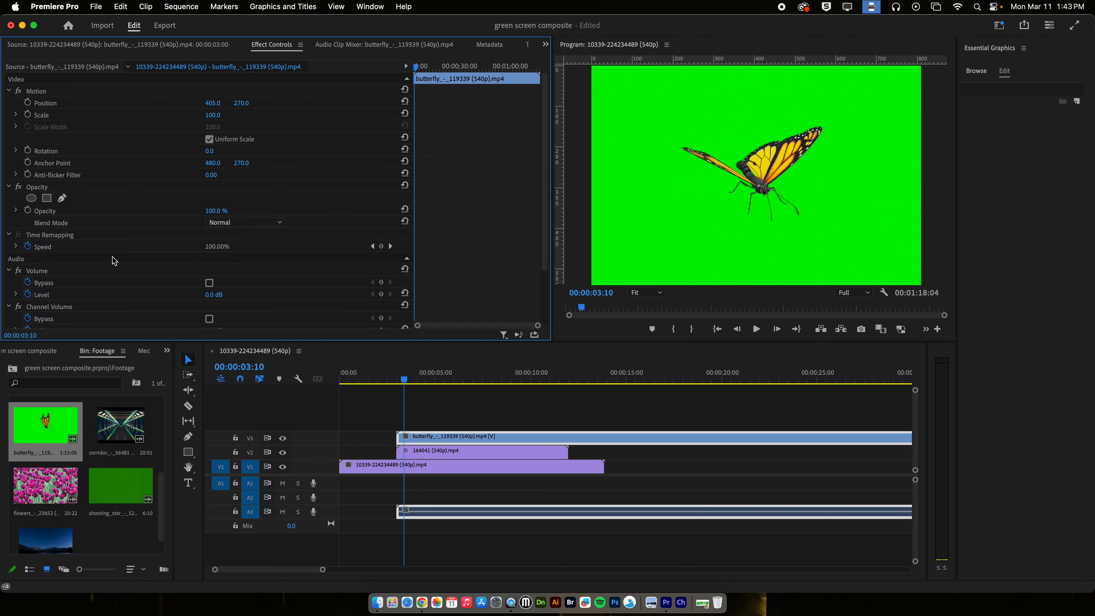
pyautogui.scroll(-3, 114, 260)
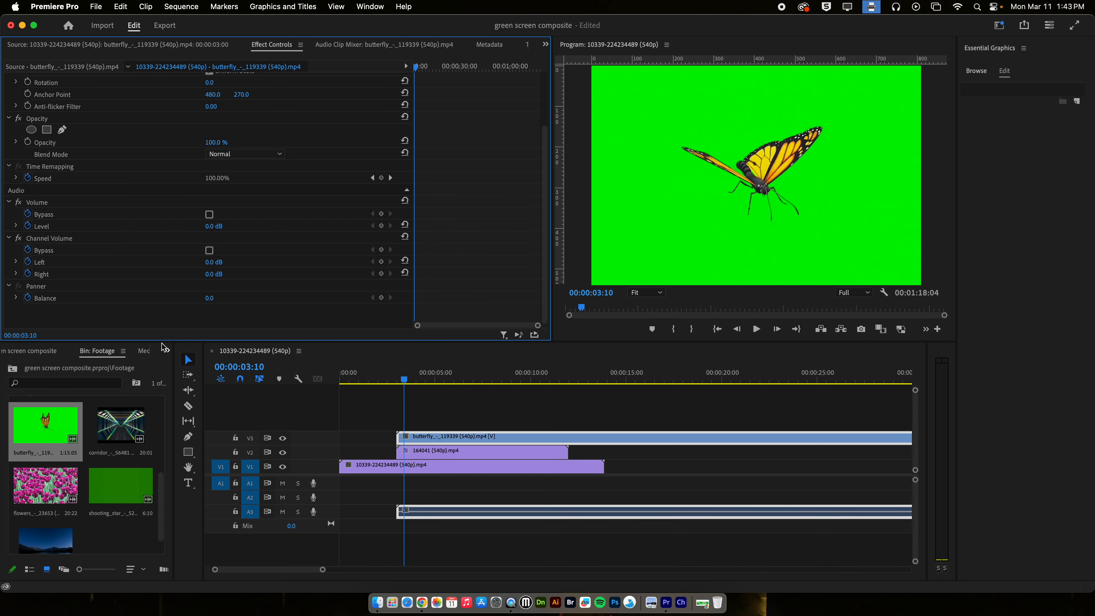
# Step: Apply the Ultra Key effect to the butterfly clip on V3
pyautogui.click(167, 351)
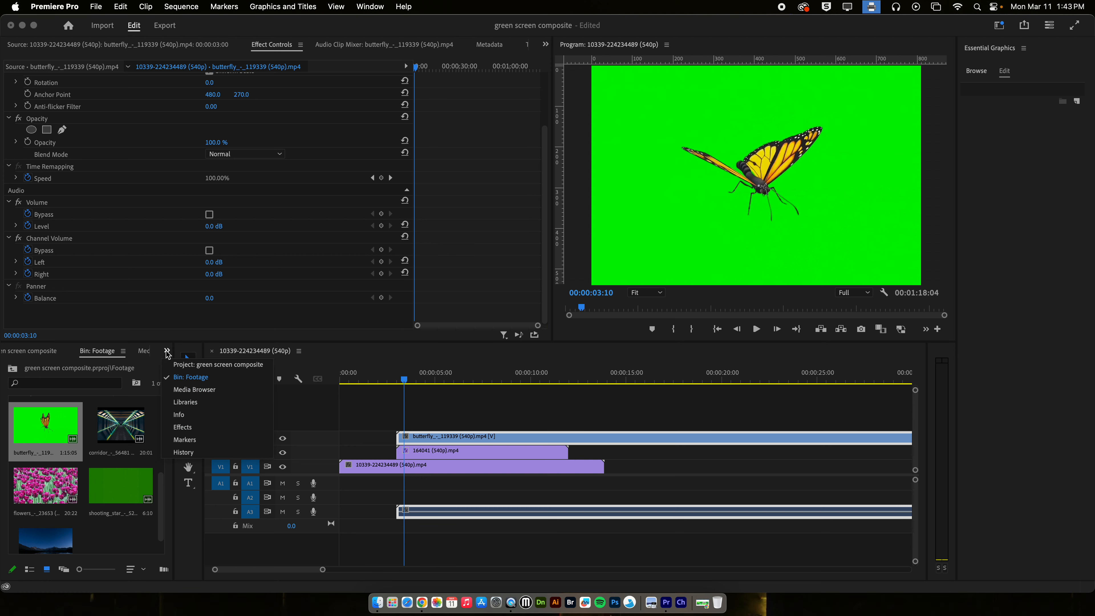
pyautogui.click(187, 429)
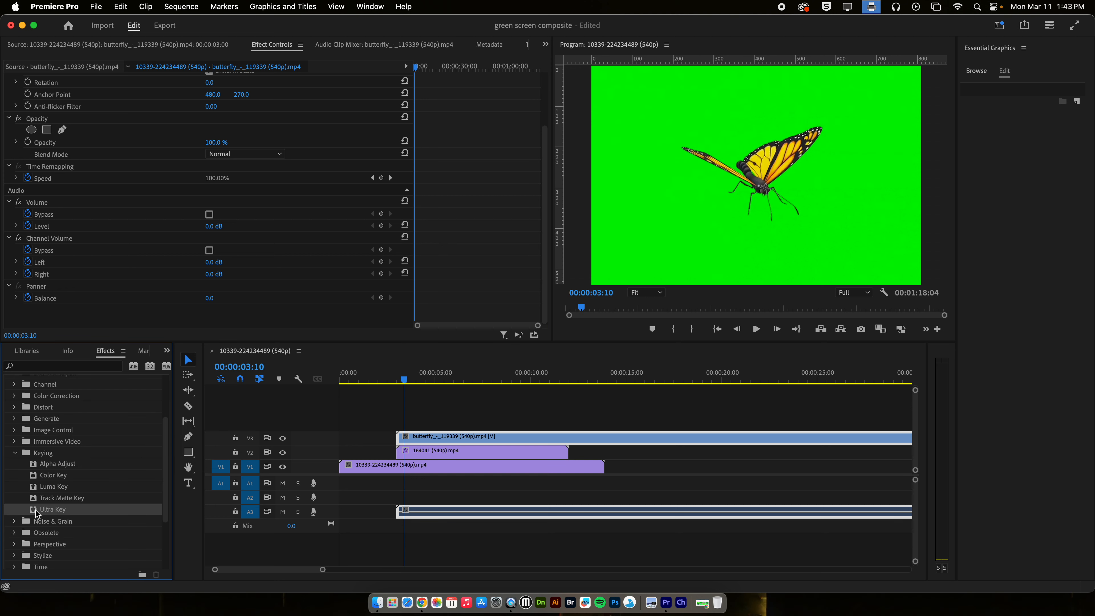
pyautogui.moveTo(34, 514); pyautogui.dragTo(445, 440)
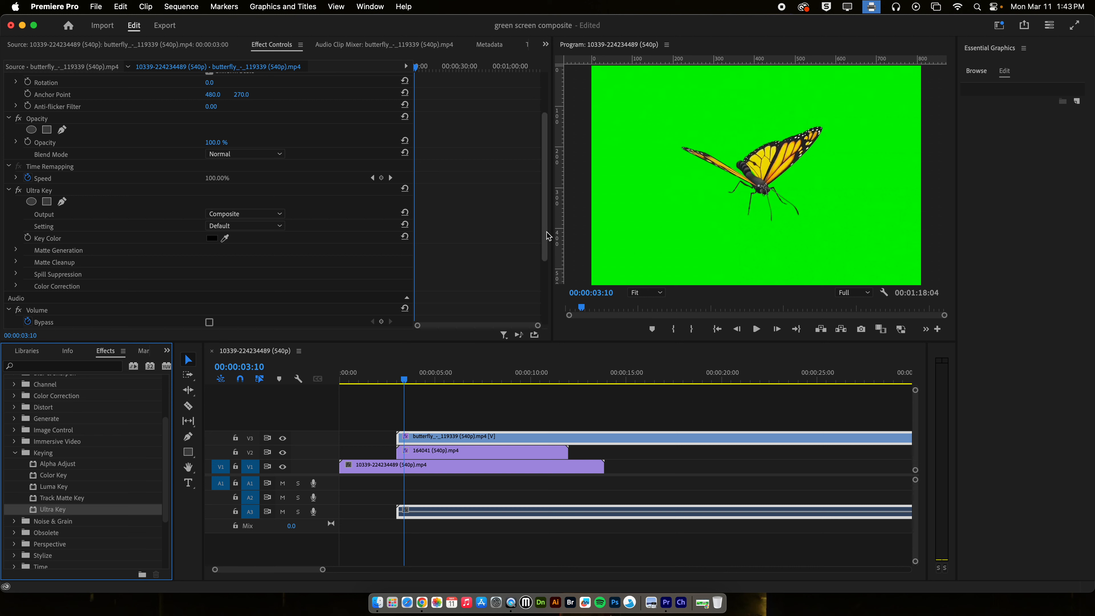
# Step: Sample the green background around the butterfly as its Ultra Key color
pyautogui.moveTo(544, 232); pyautogui.dragTo(539, 298)
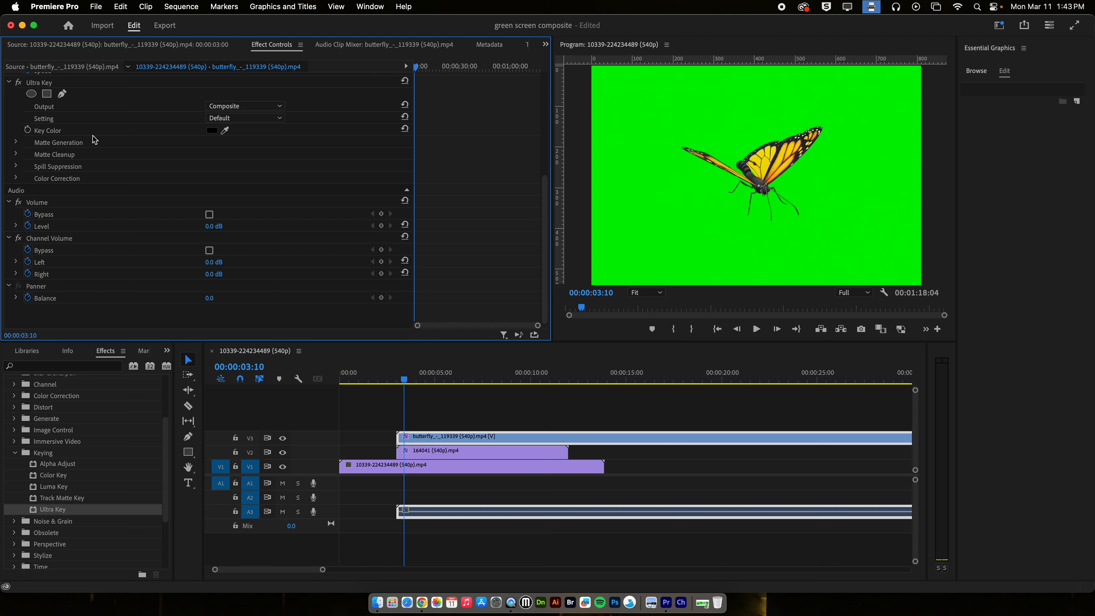
pyautogui.click(226, 131)
pyautogui.click(668, 197)
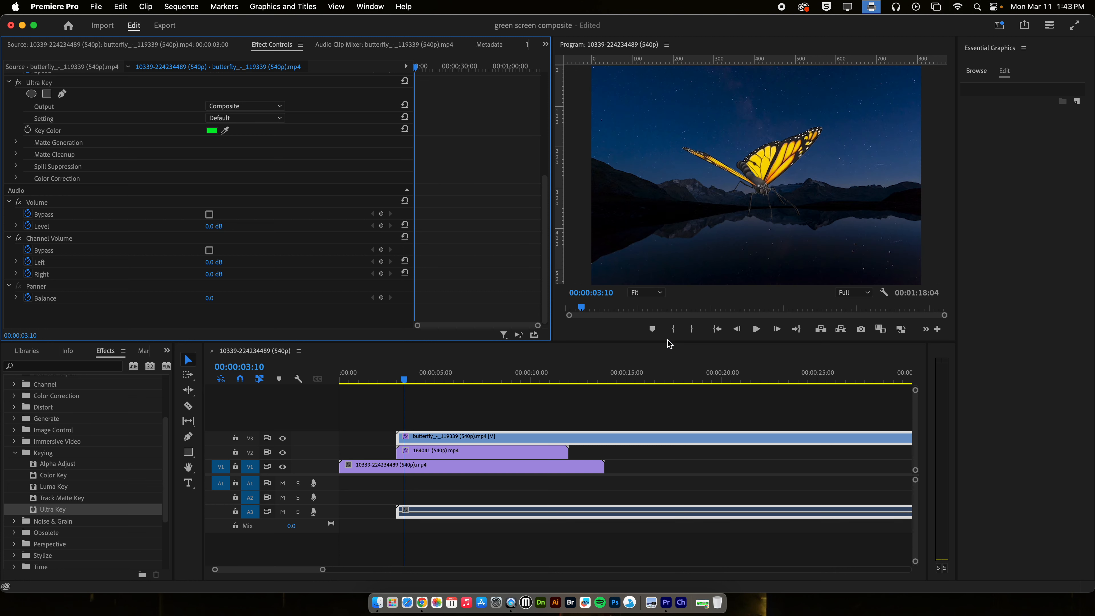
# Step: With the playhead at 00:00:03:24, set the butterfly clip's scale to 59 and its position to 171, 270
pyautogui.moveTo(417, 379)
pyautogui.mouseDown()
pyautogui.moveTo(615, 383)
pyautogui.moveTo(414, 380)
pyautogui.mouseUp()
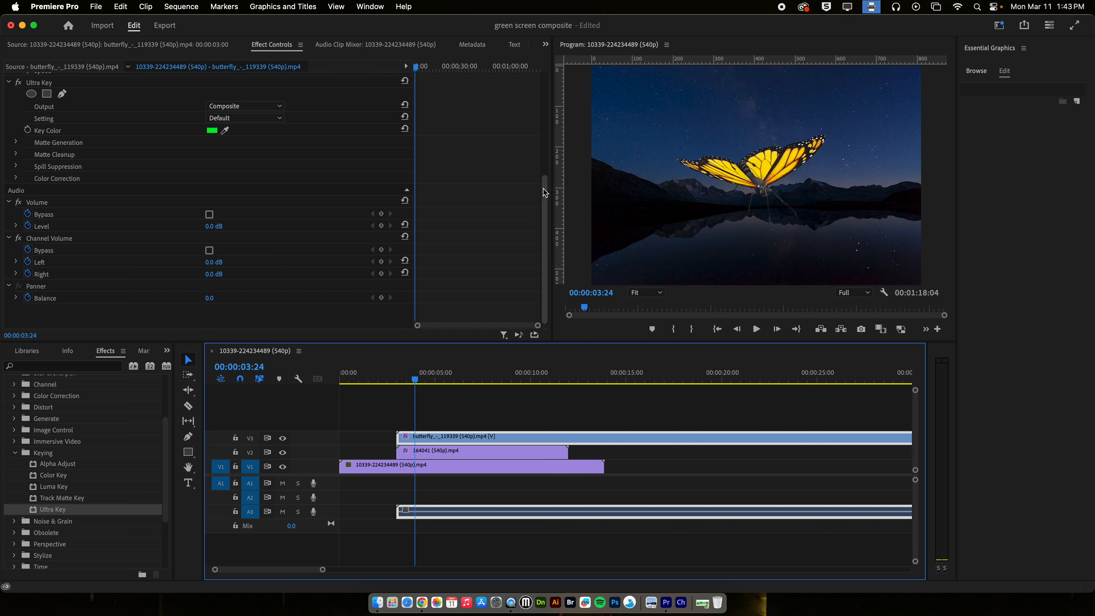
pyautogui.moveTo(545, 192); pyautogui.dragTo(544, 83)
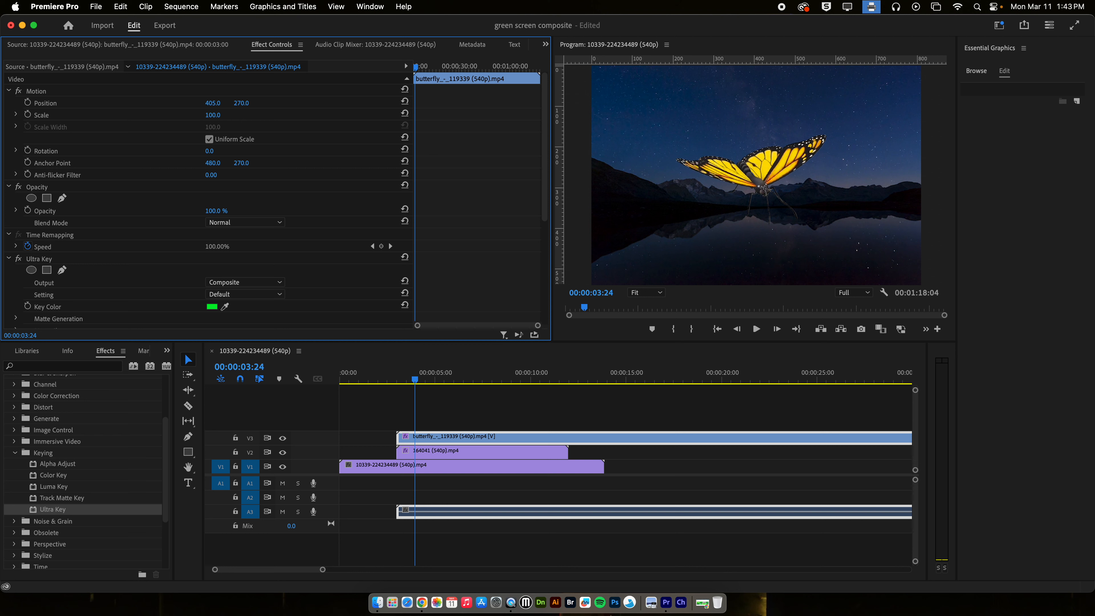
pyautogui.moveTo(211, 114); pyautogui.dragTo(122, 108)
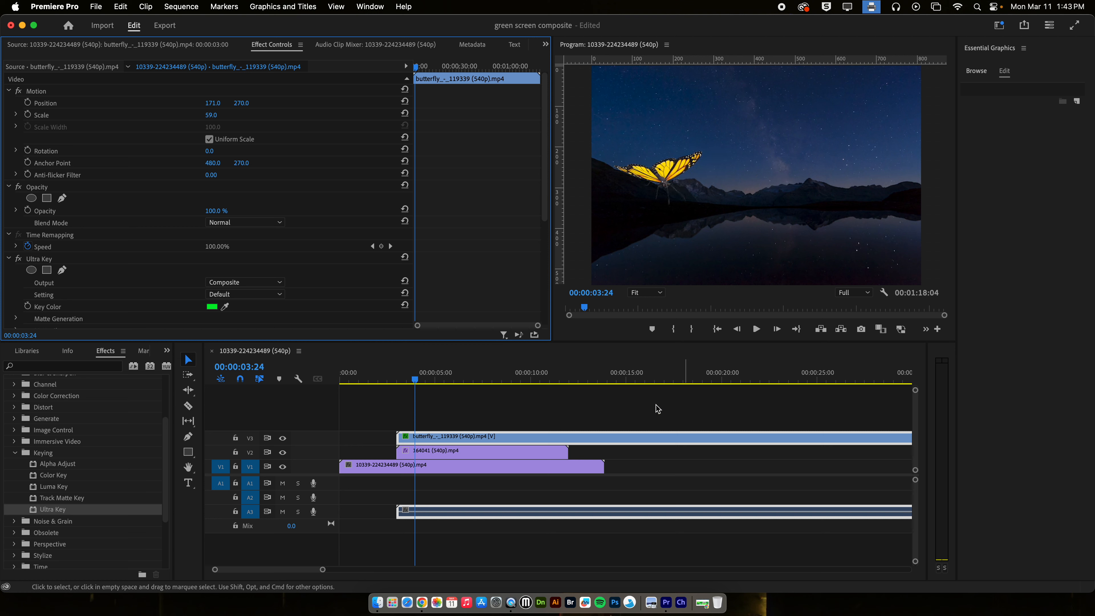
# Step: Play back the composite from before the butterfly clip starts and stop at 00:00:11:12
pyautogui.moveTo(414, 380); pyautogui.dragTo(369, 383)
pyautogui.press('space')
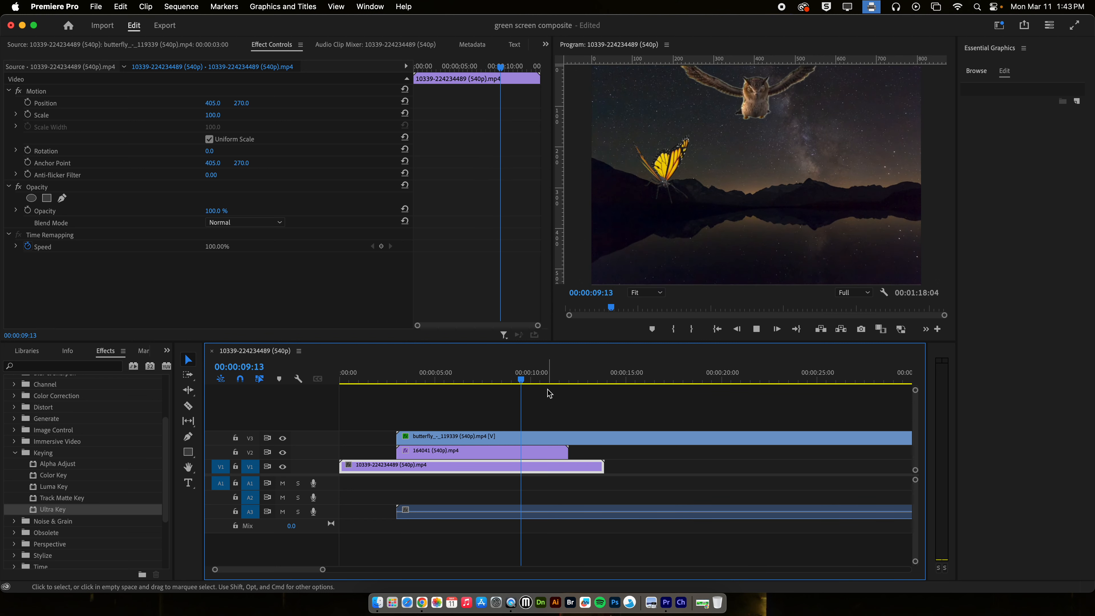
pyautogui.press('space')
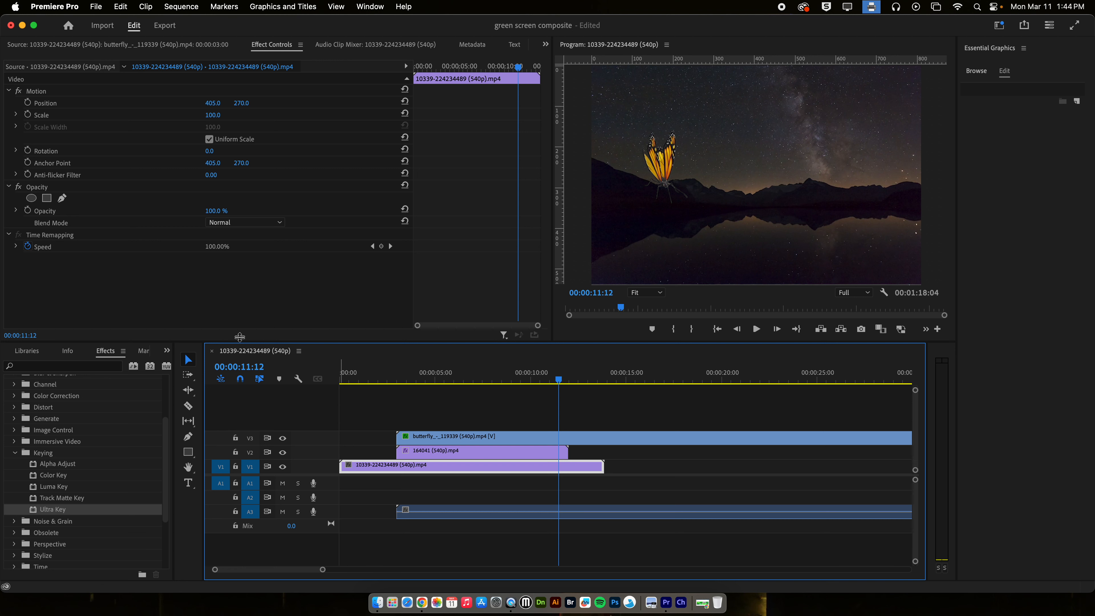
# Step: Switch to Finder and preview IMG_7776.MOV and IMG_7777.MOV in the Downloads folder
pyautogui.click(377, 602)
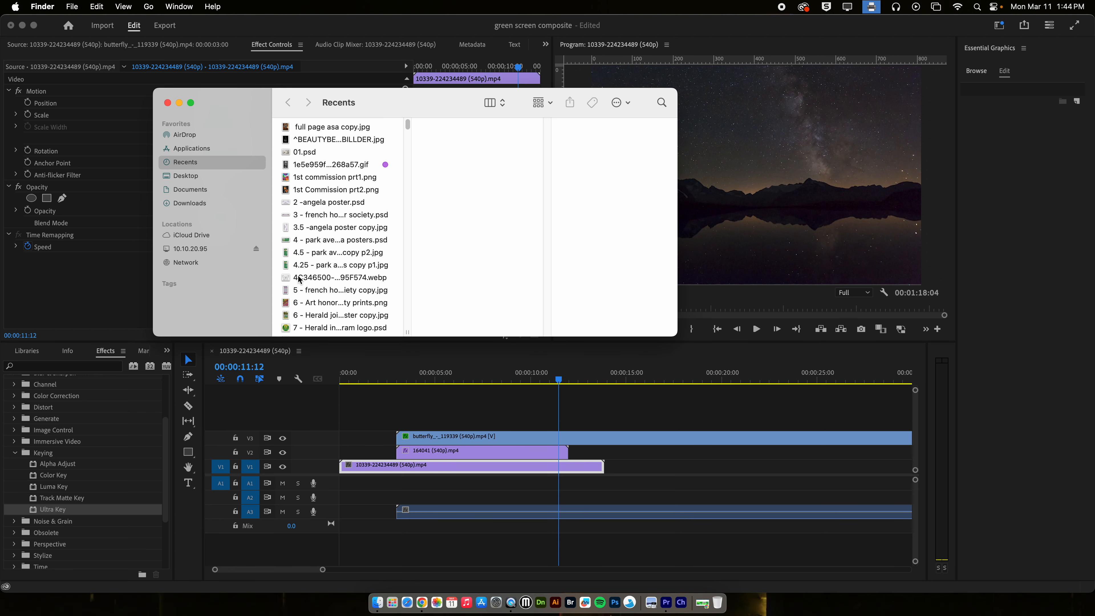
pyautogui.click(198, 190)
pyautogui.click(203, 203)
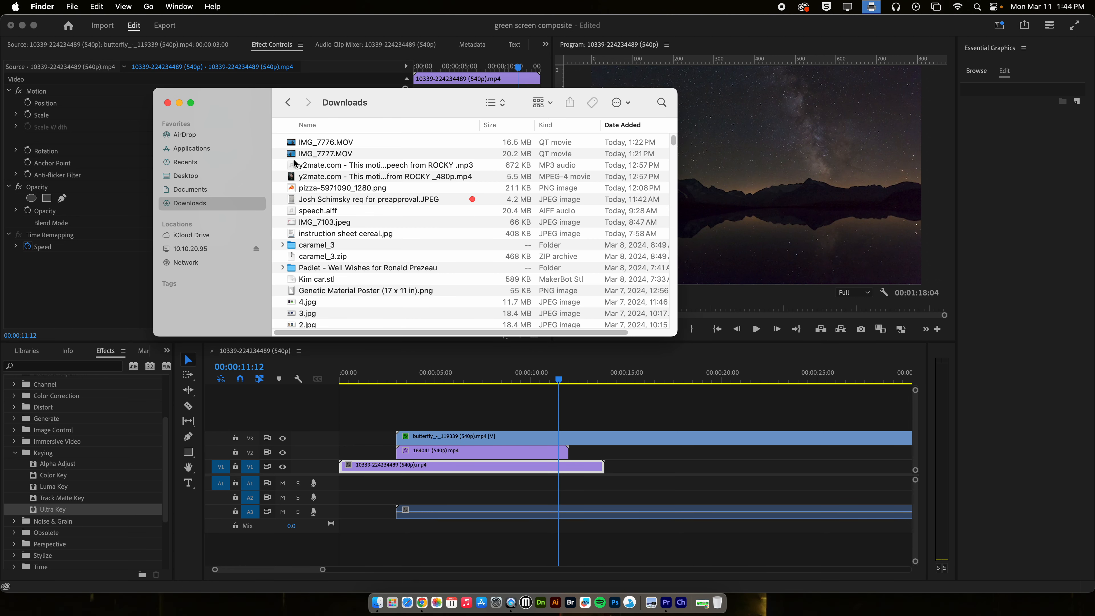
pyautogui.click(321, 143)
pyautogui.press('space')
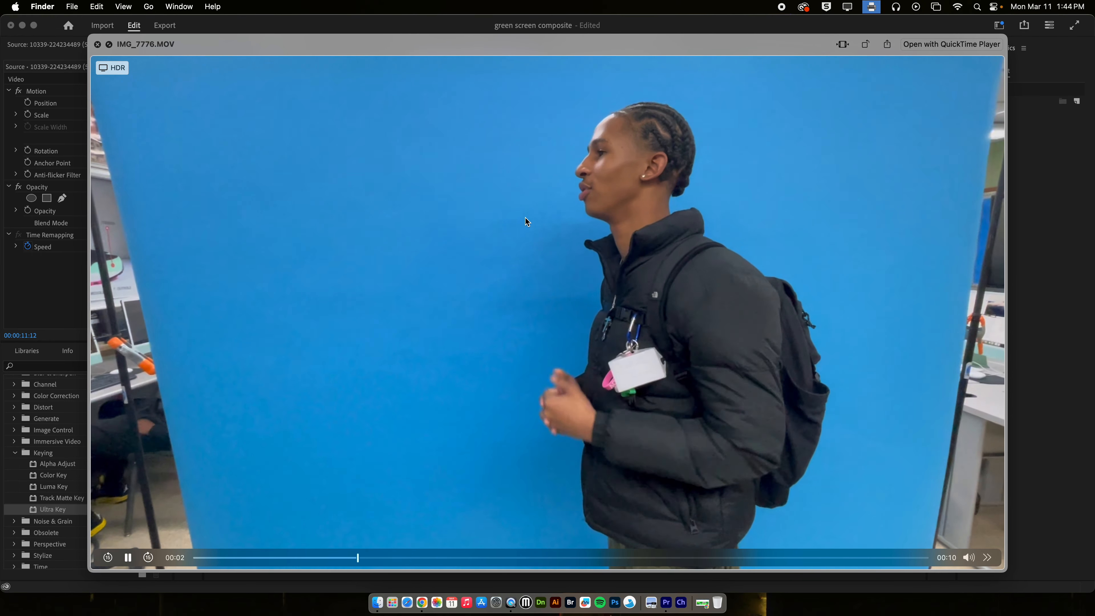
pyautogui.press('space')
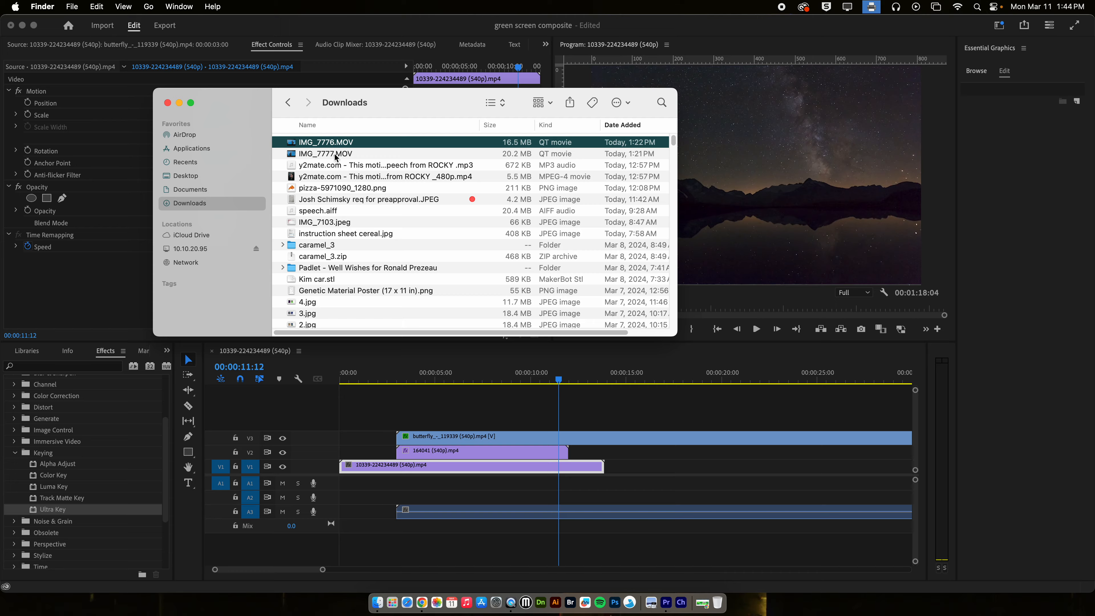
pyautogui.click(336, 155)
pyautogui.press('space')
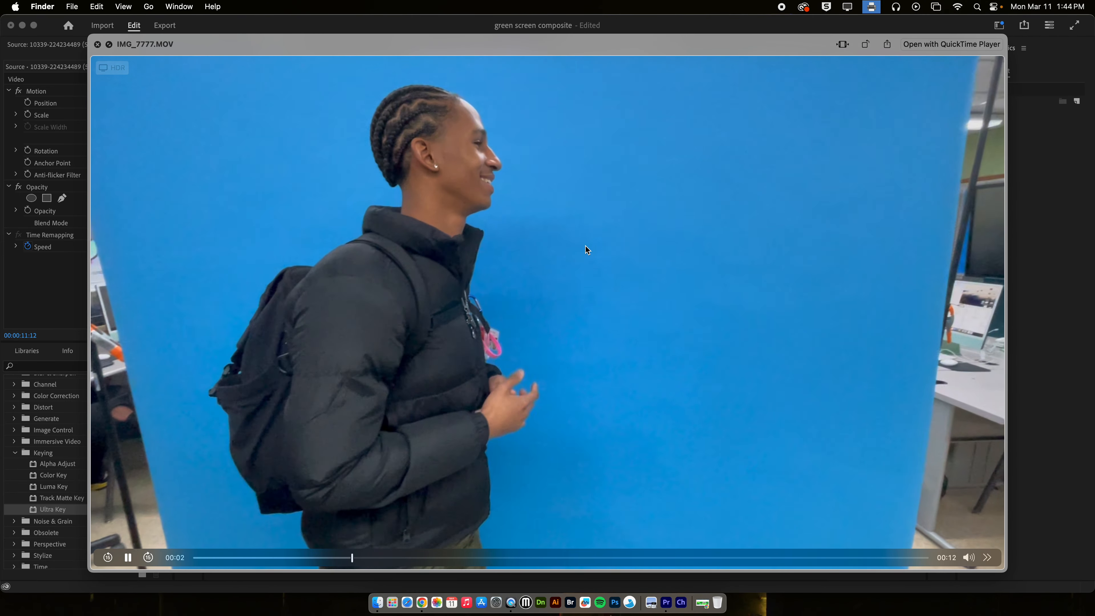
pyautogui.press('space')
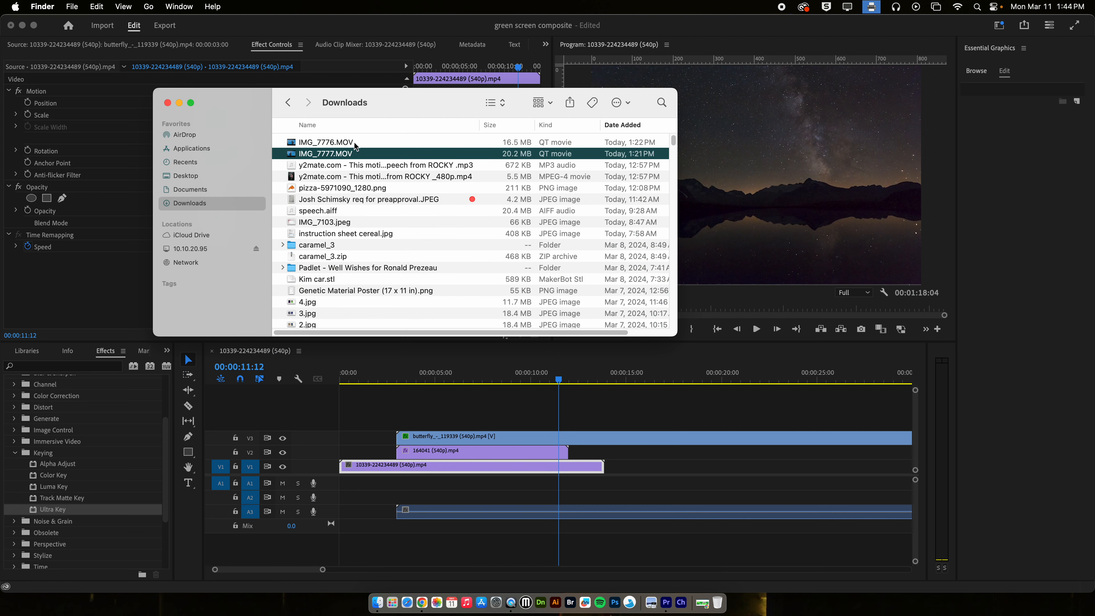
# Step: Import IMG_7776.MOV and IMG_7777.MOV from Downloads into the Footage bin of the Premiere Pro project
pyautogui.click(365, 143)
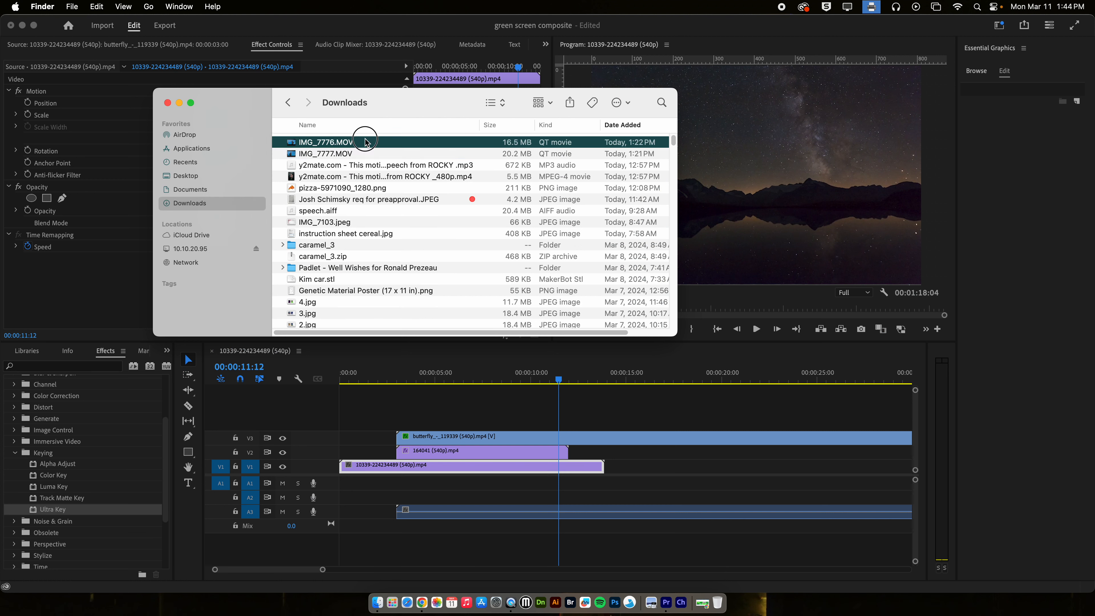
pyautogui.keyDown('shift'); pyautogui.click(350, 155); pyautogui.keyUp('shift')
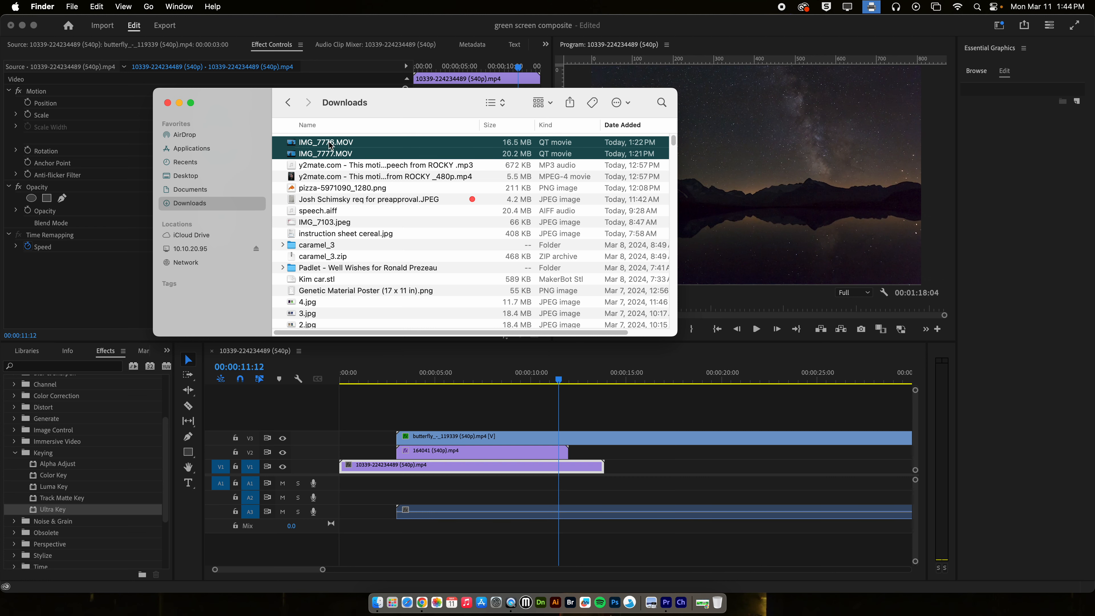
pyautogui.click(112, 352)
pyautogui.click(165, 352)
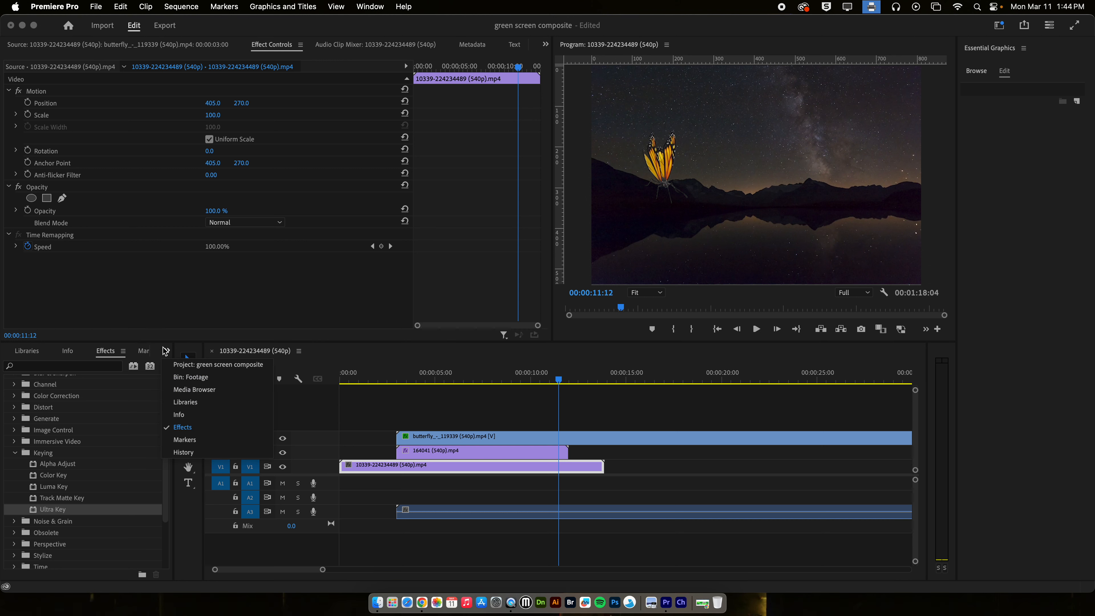
pyautogui.click(181, 368)
pyautogui.doubleClick(57, 431)
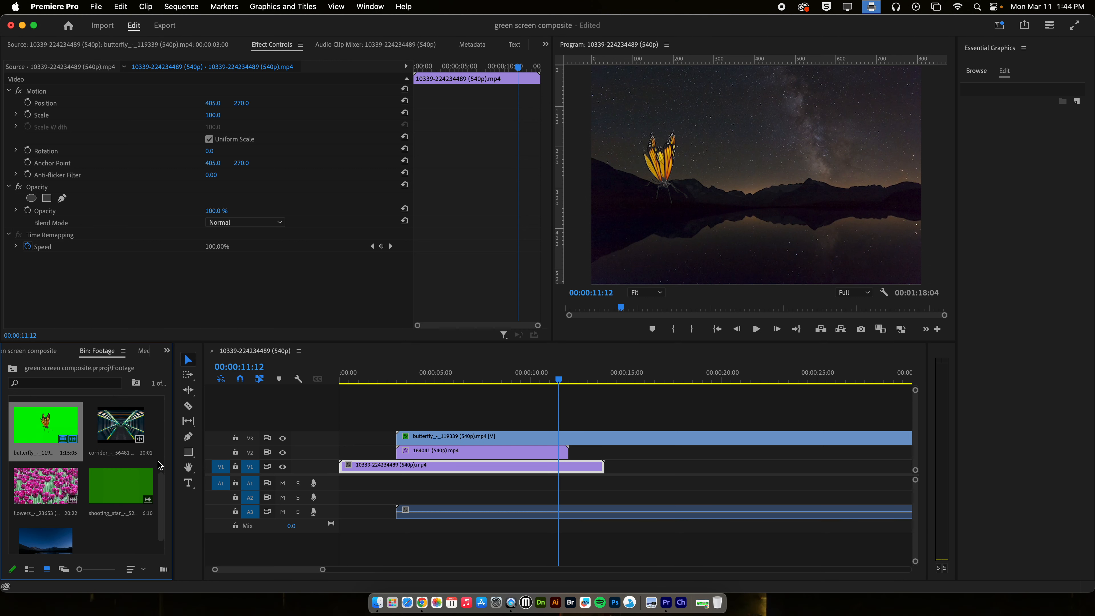
pyautogui.scroll(-1, 116, 544)
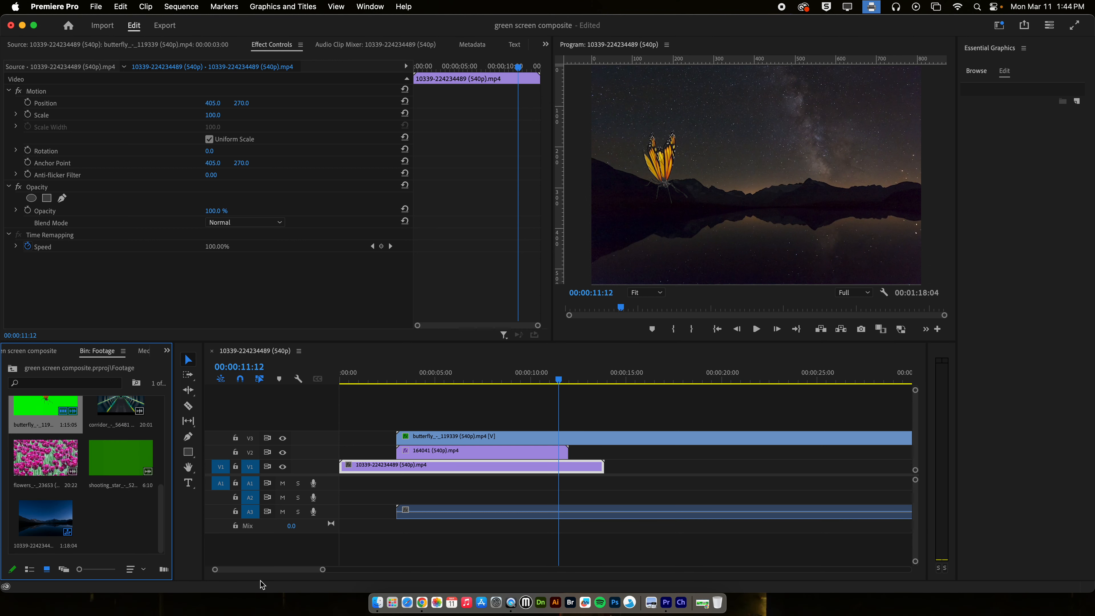
pyautogui.click(377, 603)
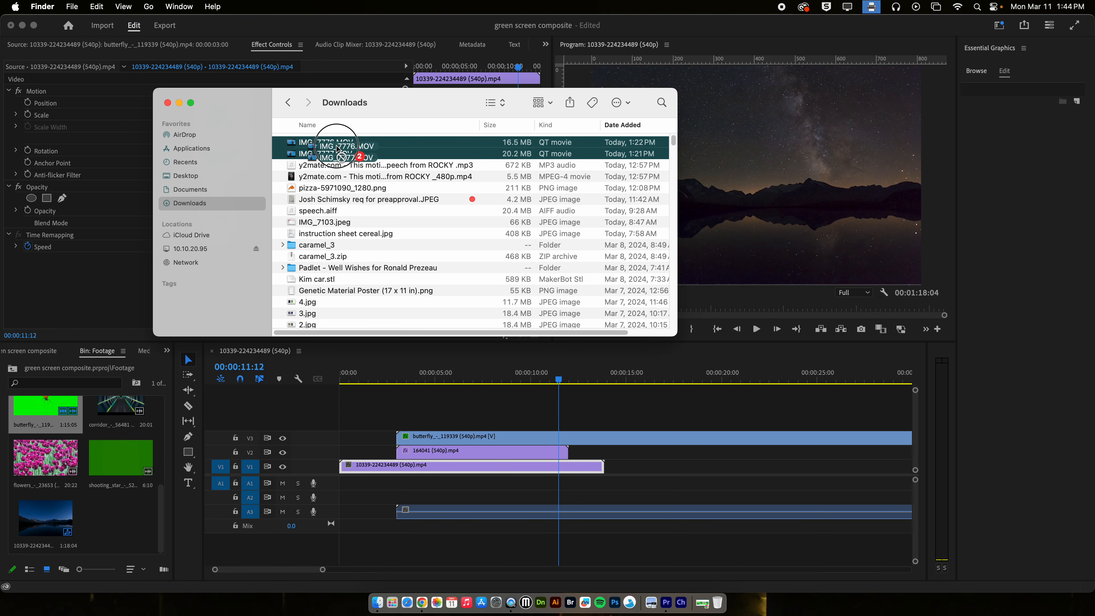
pyautogui.moveTo(306, 145); pyautogui.dragTo(114, 525)
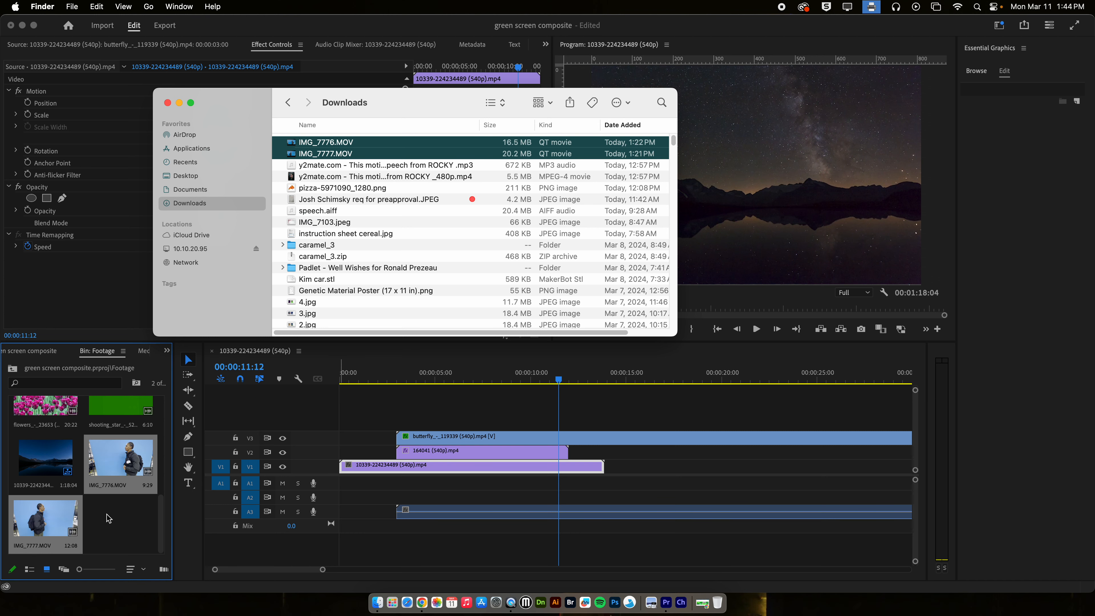
pyautogui.click(121, 510)
# Step: Place only the video of IMG_7777.MOV on a new track V4, aligned with the start of the butterfly clip
pyautogui.click(48, 522)
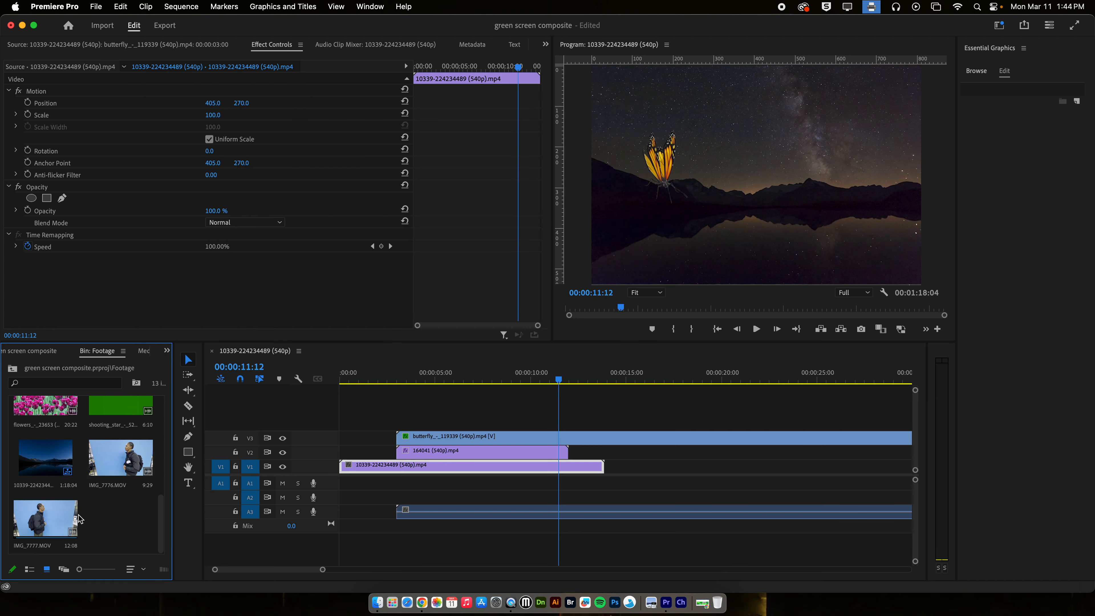
pyautogui.moveTo(47, 522)
pyautogui.mouseDown()
pyautogui.moveTo(414, 414)
pyautogui.moveTo(39, 543)
pyautogui.moveTo(55, 529)
pyautogui.mouseUp()
pyautogui.doubleClick(55, 513)
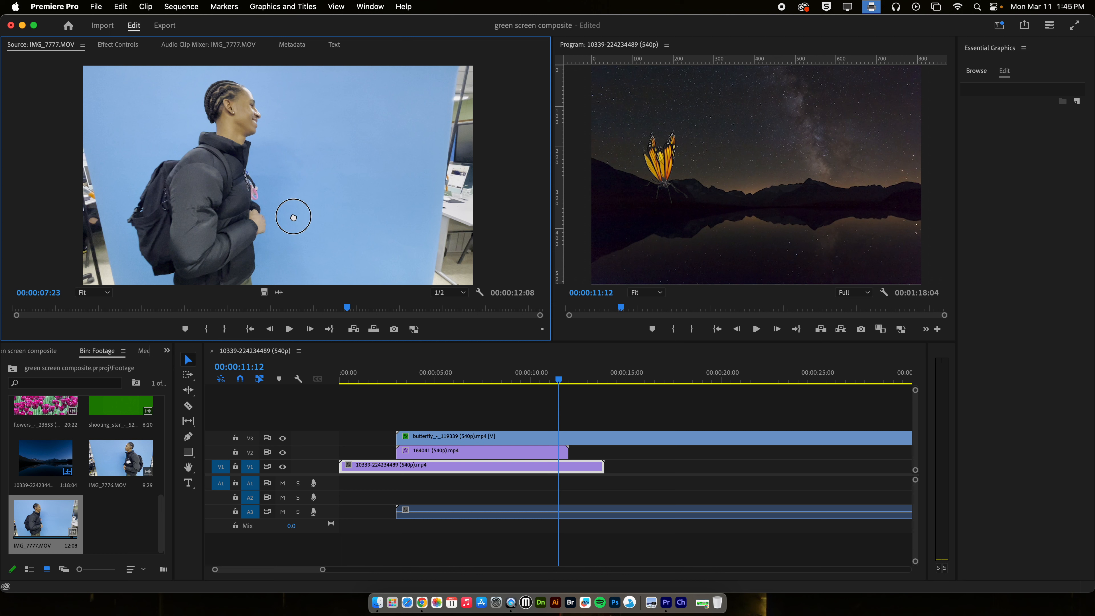
pyautogui.moveTo(263, 293); pyautogui.dragTo(398, 431)
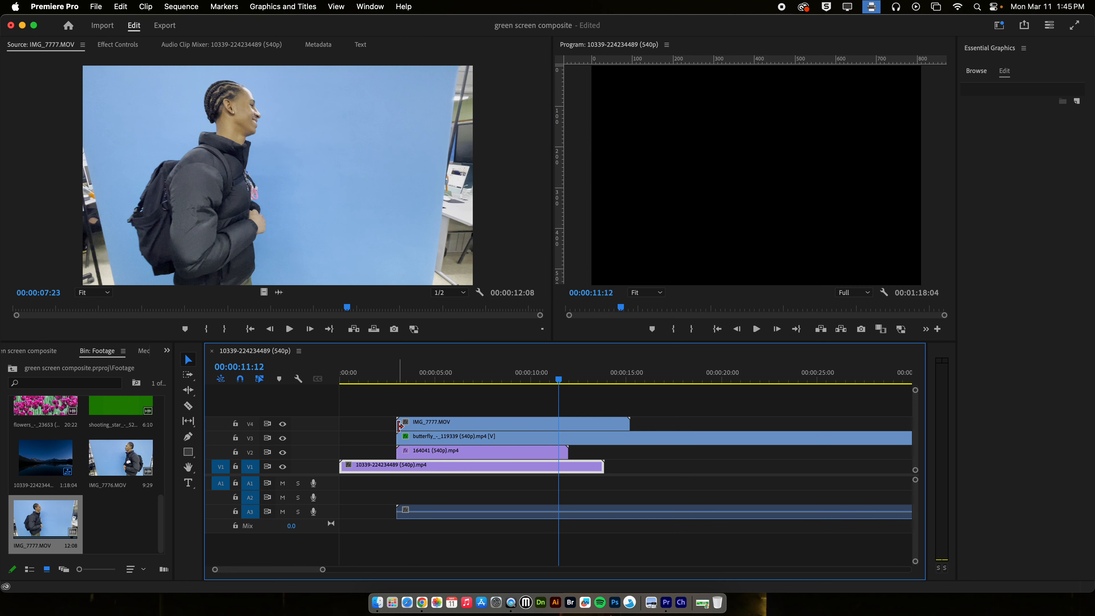
# Step: With the playhead at 00:00:04:07, set the IMG_7777.MOV clip's scale to 56 and its position to 388, 276
pyautogui.click(411, 380)
pyautogui.moveTo(411, 382)
pyautogui.mouseDown()
pyautogui.moveTo(435, 375)
pyautogui.moveTo(384, 376)
pyautogui.moveTo(430, 375)
pyautogui.moveTo(399, 375)
pyautogui.moveTo(421, 375)
pyautogui.mouseUp()
pyautogui.click(424, 426)
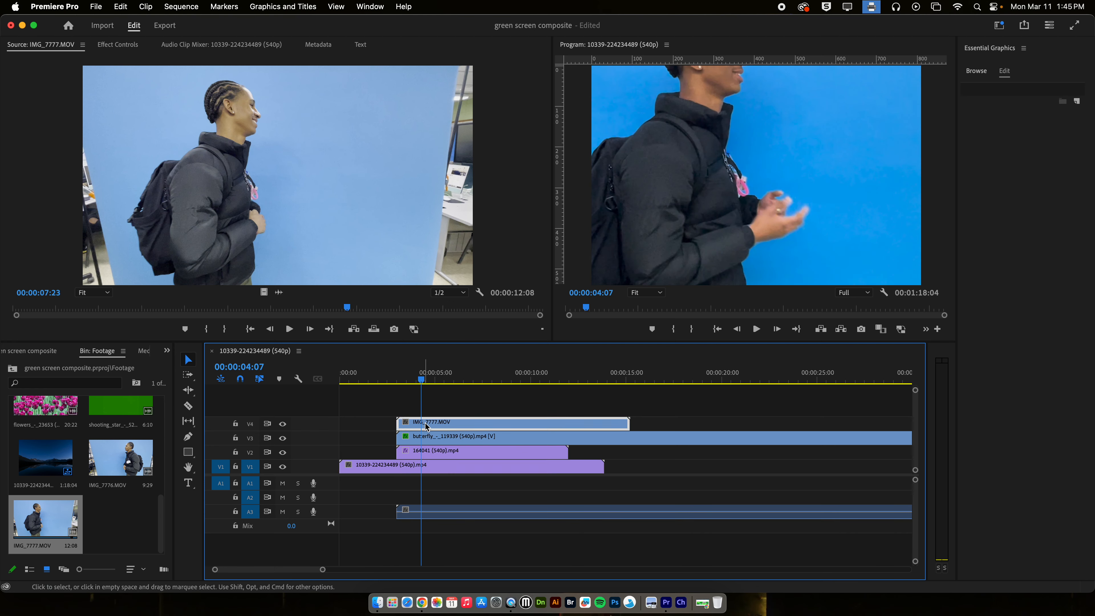
pyautogui.doubleClick(433, 424)
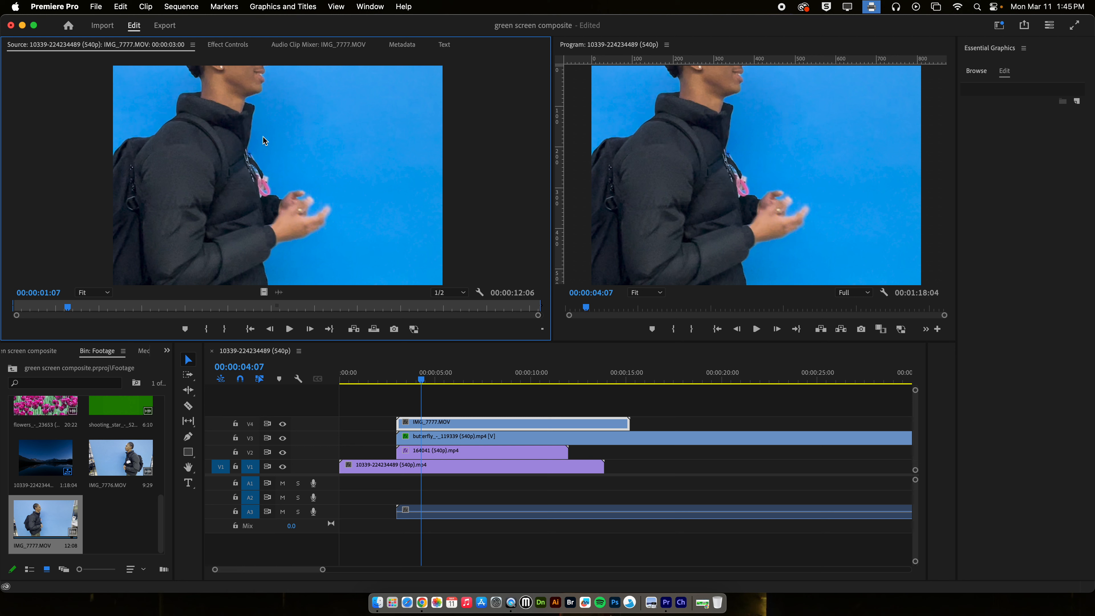
pyautogui.click(225, 45)
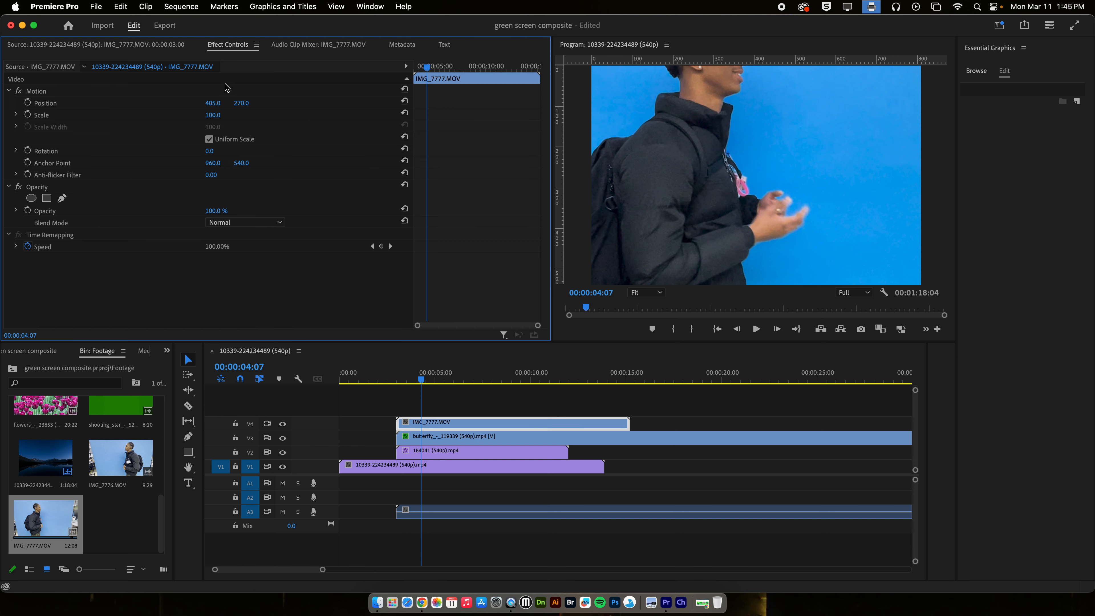
pyautogui.moveTo(212, 115); pyautogui.dragTo(257, 106)
pyautogui.moveTo(217, 108)
pyautogui.mouseDown()
pyautogui.moveTo(203, 108)
pyautogui.moveTo(224, 104)
pyautogui.mouseUp()
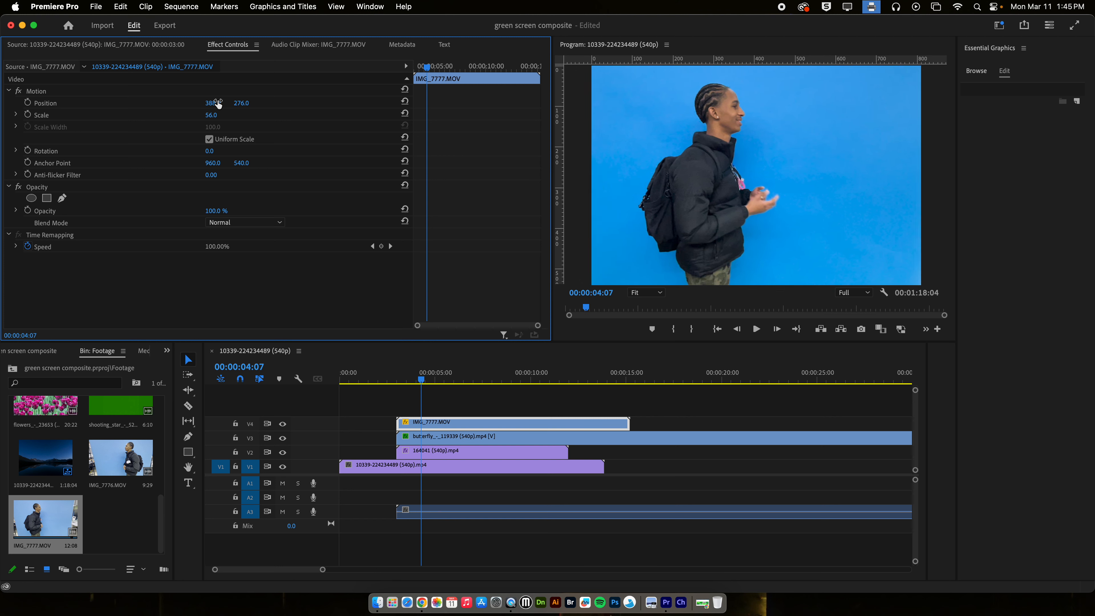
# Step: Apply Ultra Key to the IMG_7777.MOV clip on V4 and sample the blue backdrop as its key color
pyautogui.click(167, 351)
pyautogui.click(197, 430)
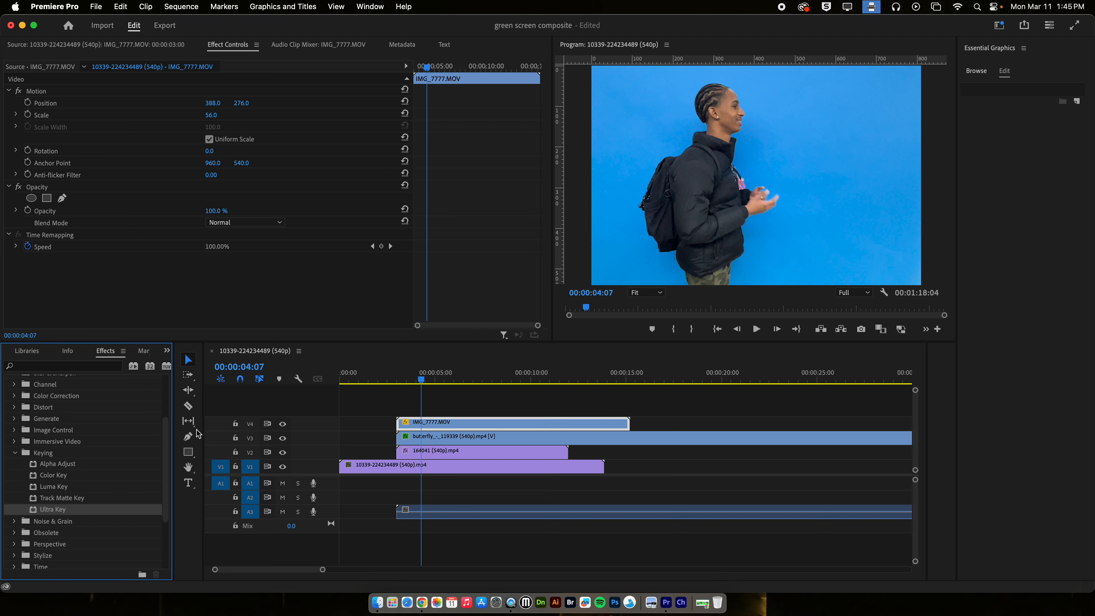
pyautogui.moveTo(53, 513); pyautogui.dragTo(430, 425)
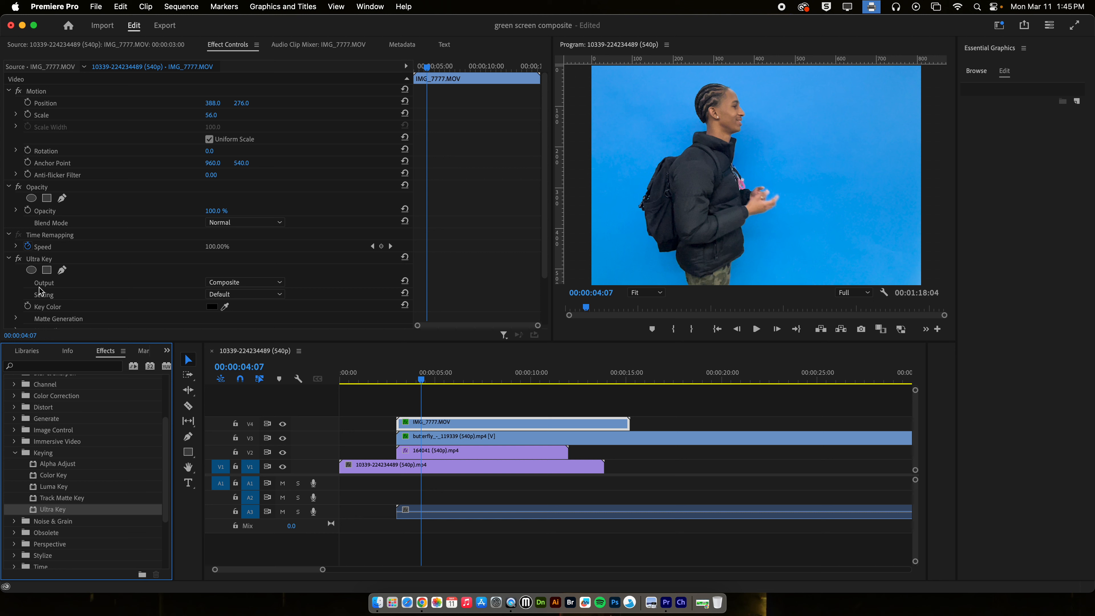
pyautogui.click(225, 306)
pyautogui.click(633, 151)
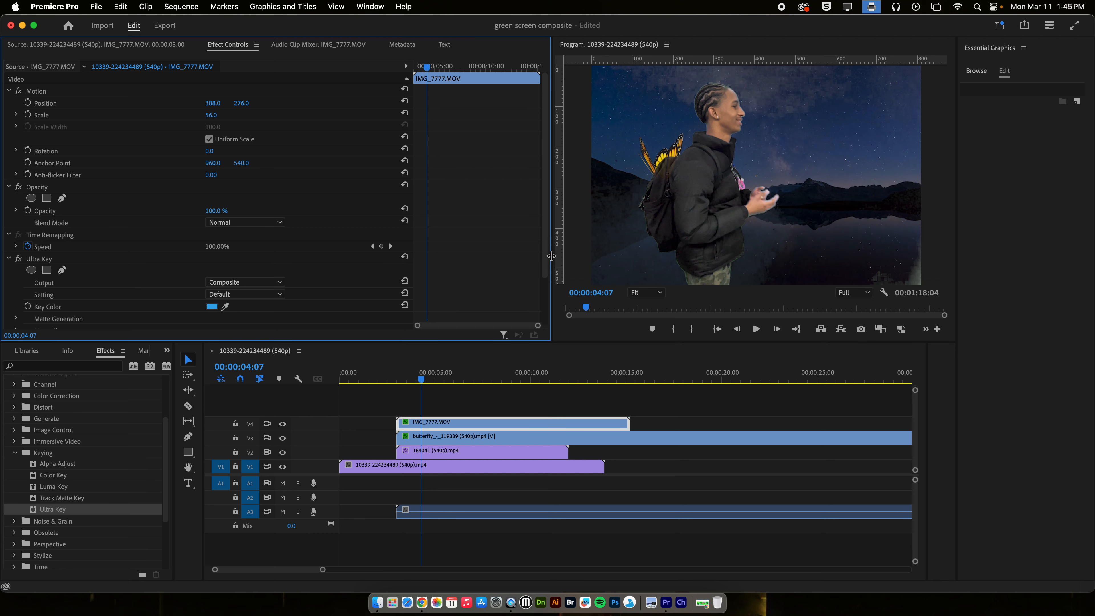
# Step: Play back the composite from 00:00:03:06 to check the blue screen key, stopping at 00:00:06:19
pyautogui.click(402, 382)
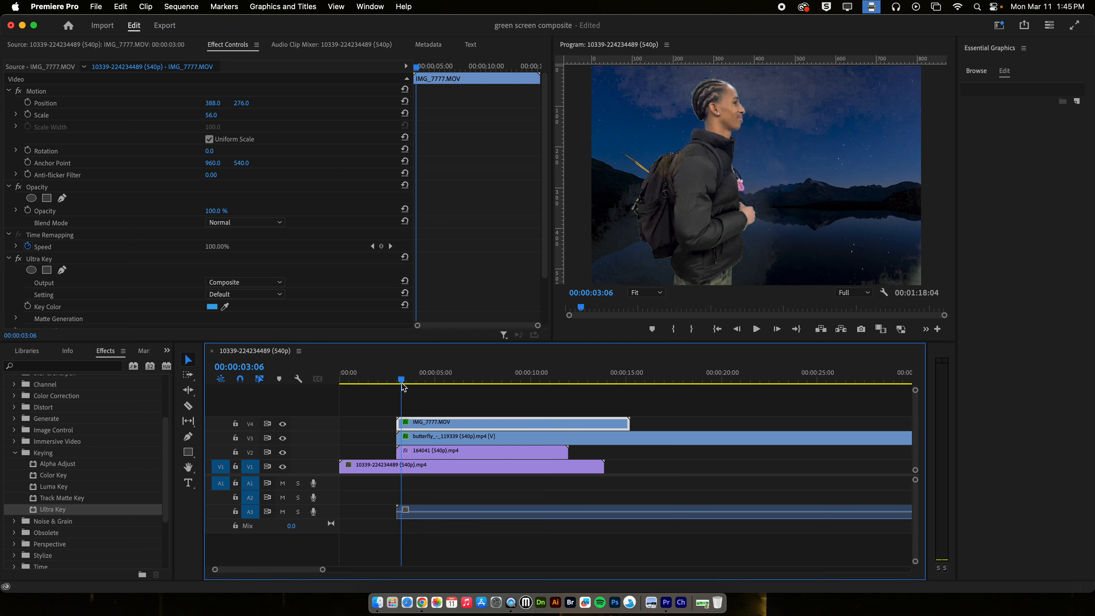
pyautogui.press('space')
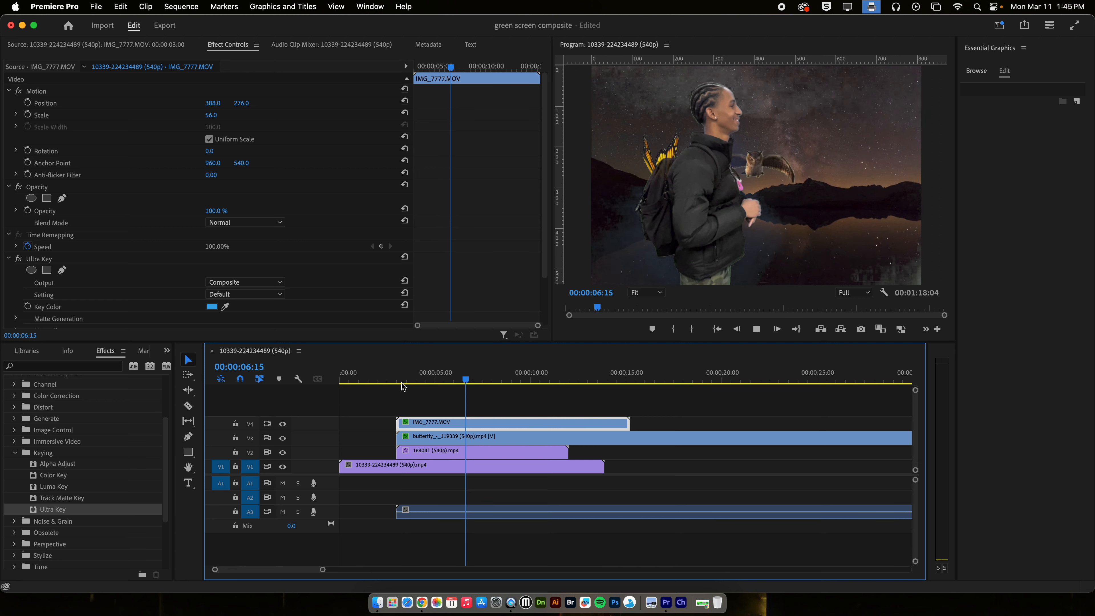
pyautogui.press('space')
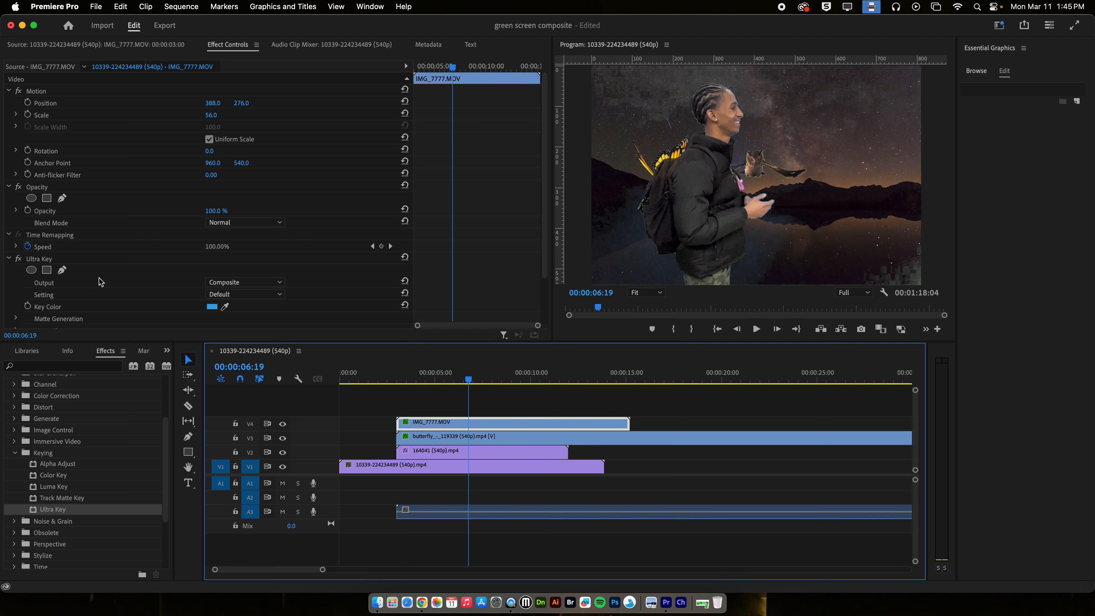
# Step: Change the Ultra Key setting of the IMG_7777.MOV clip to Custom
pyautogui.moveTo(544, 242); pyautogui.dragTo(542, 313)
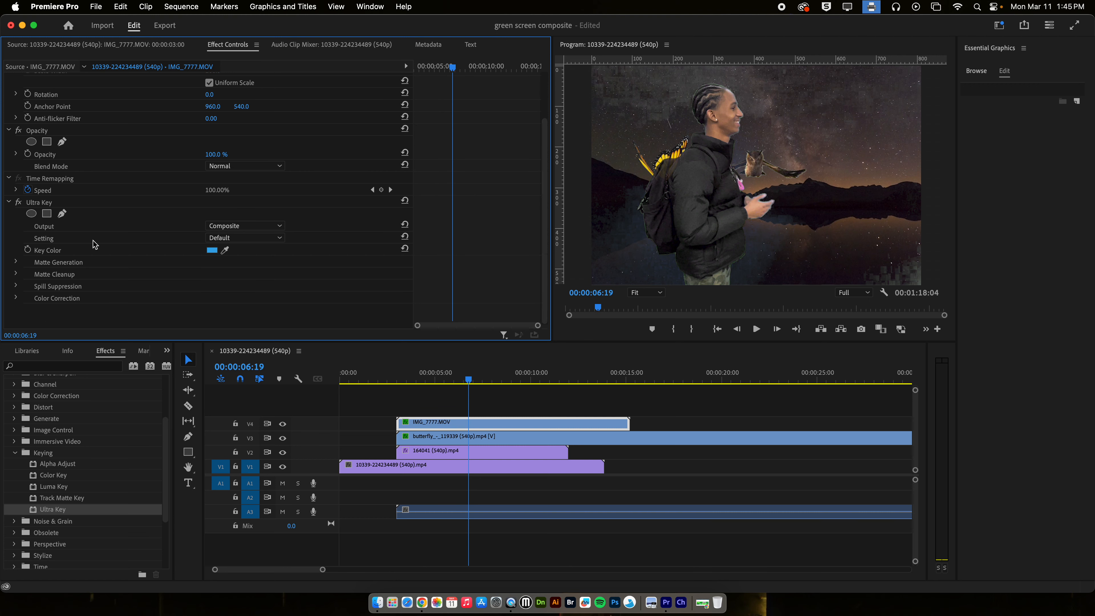
pyautogui.click(224, 237)
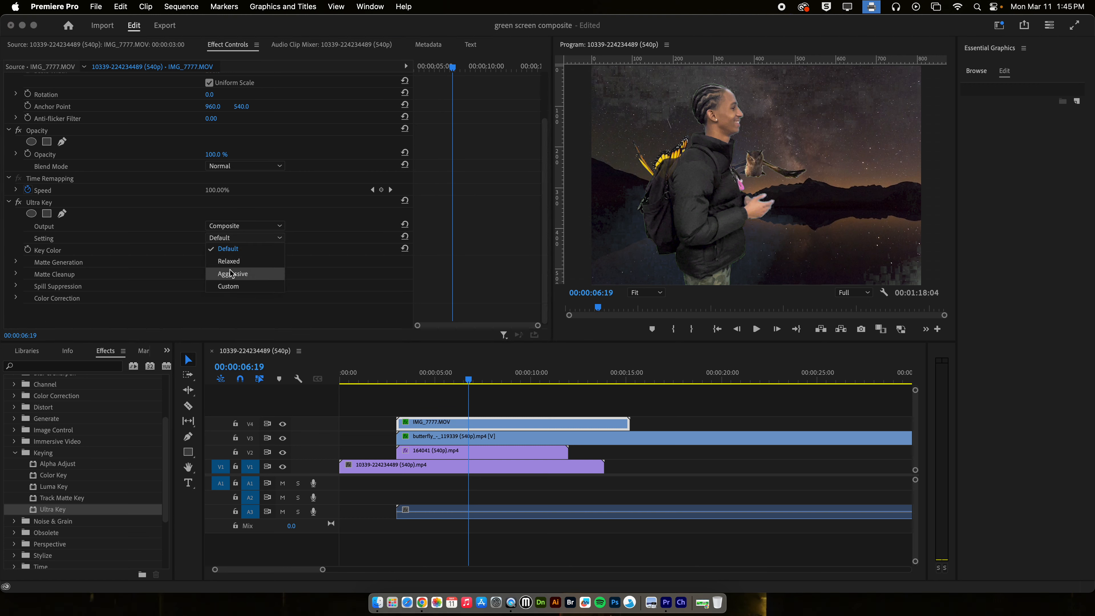
pyautogui.click(226, 286)
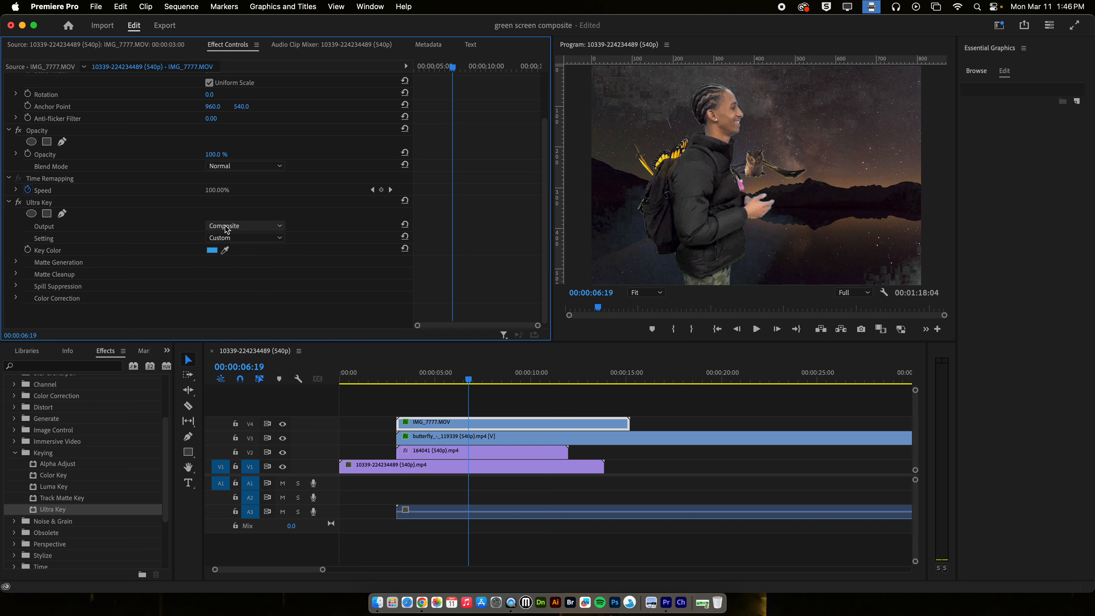
# Step: Set the Ultra Key matte generation to transparency 81, shadow 53 and tolerance 86, and move the playhead to 00:00:07:03
pyautogui.click(16, 274)
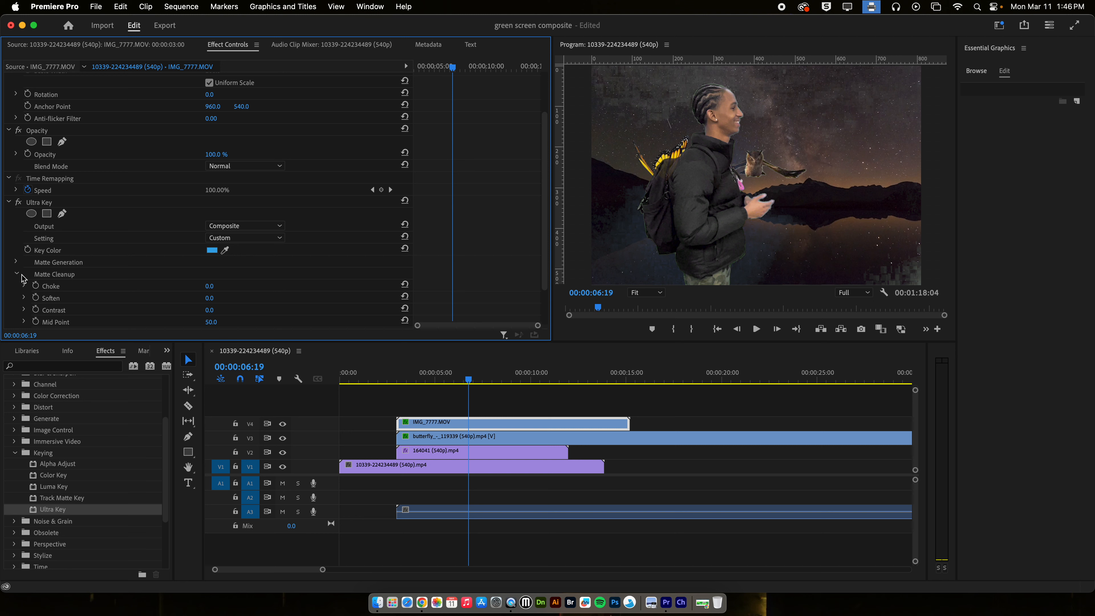
pyautogui.click(16, 262)
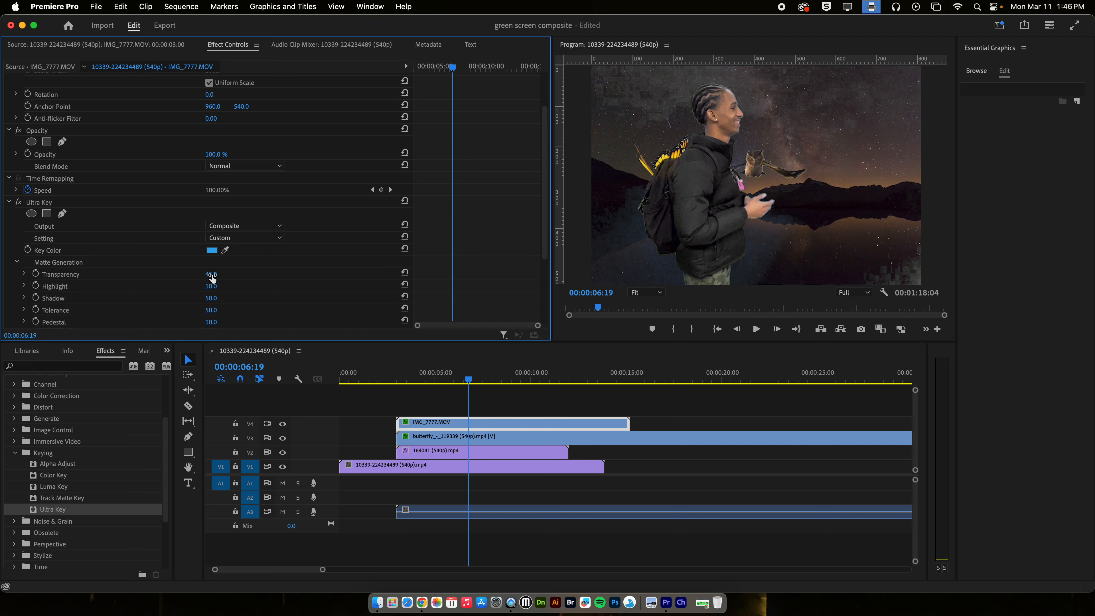
pyautogui.moveTo(212, 278); pyautogui.dragTo(235, 298)
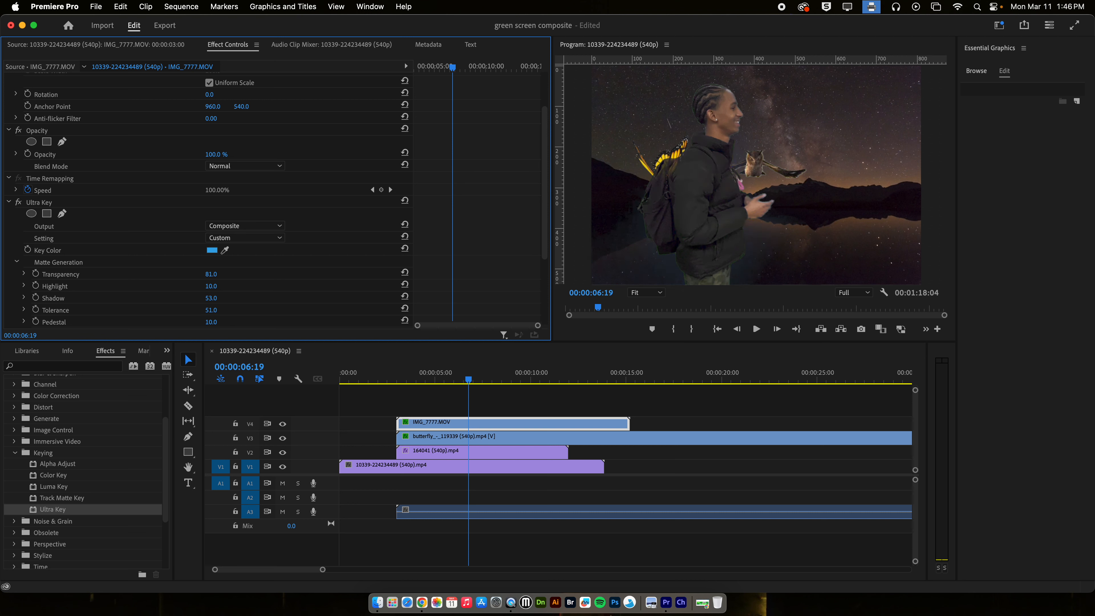
pyautogui.moveTo(470, 379)
pyautogui.mouseDown()
pyautogui.moveTo(399, 380)
pyautogui.moveTo(478, 380)
pyautogui.mouseUp()
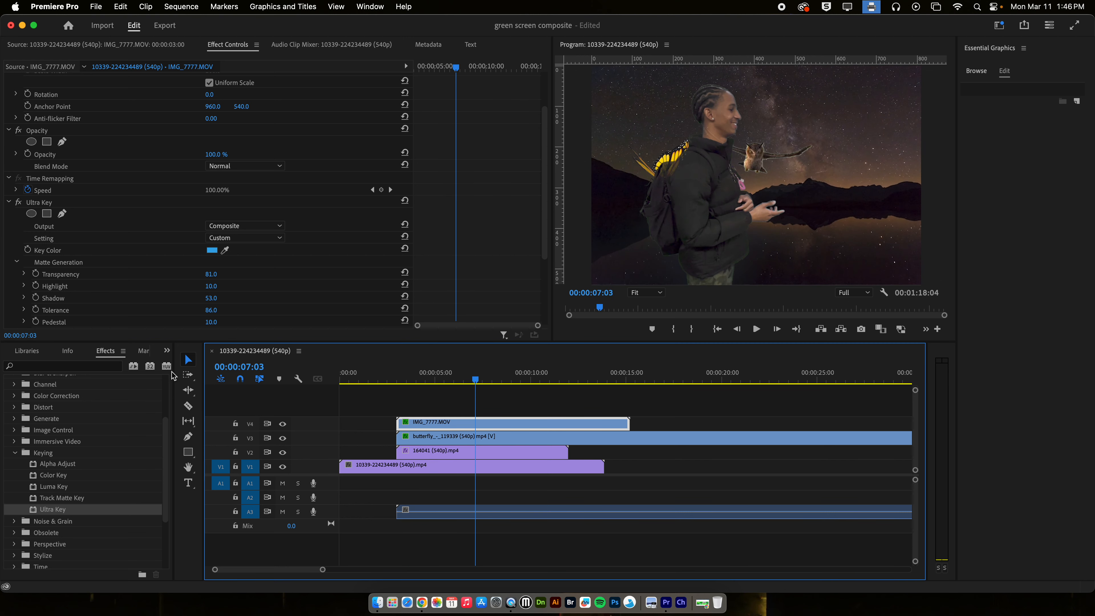
# Step: Add IMG_7776.MOV from the Footage bin to V5, aligned with the start of IMG_7777.MOV, and move the playhead to 00:00:04:22
pyautogui.click(167, 350)
pyautogui.click(192, 357)
pyautogui.click(66, 410)
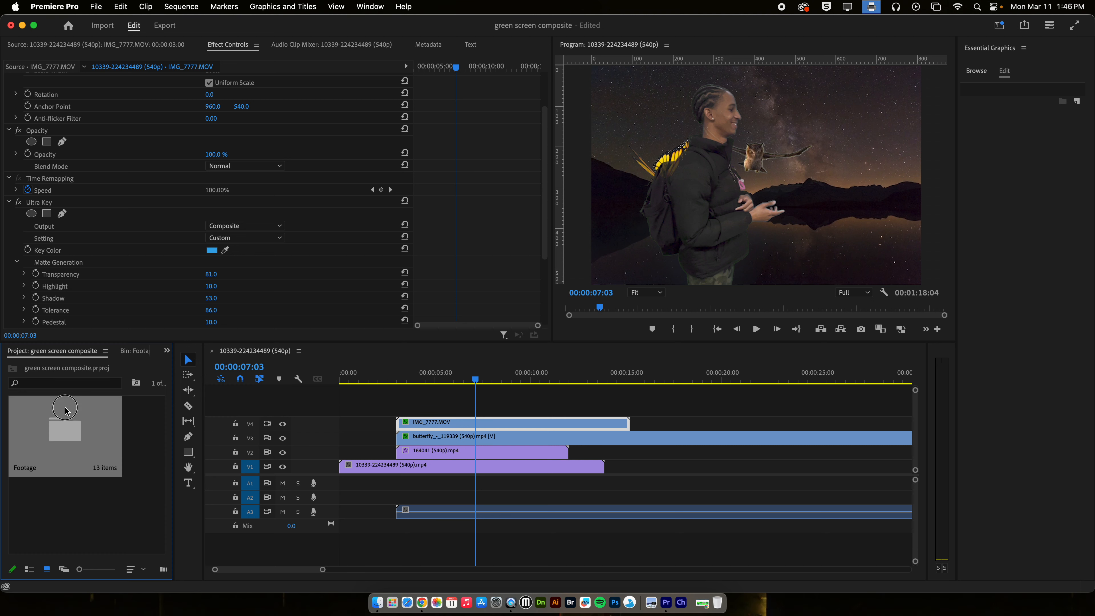
pyautogui.moveTo(128, 464); pyautogui.dragTo(397, 408)
pyautogui.click(433, 382)
# Step: Set the scale of the IMG_7776.MOV clip on V5 to 57
pyautogui.doubleClick(444, 412)
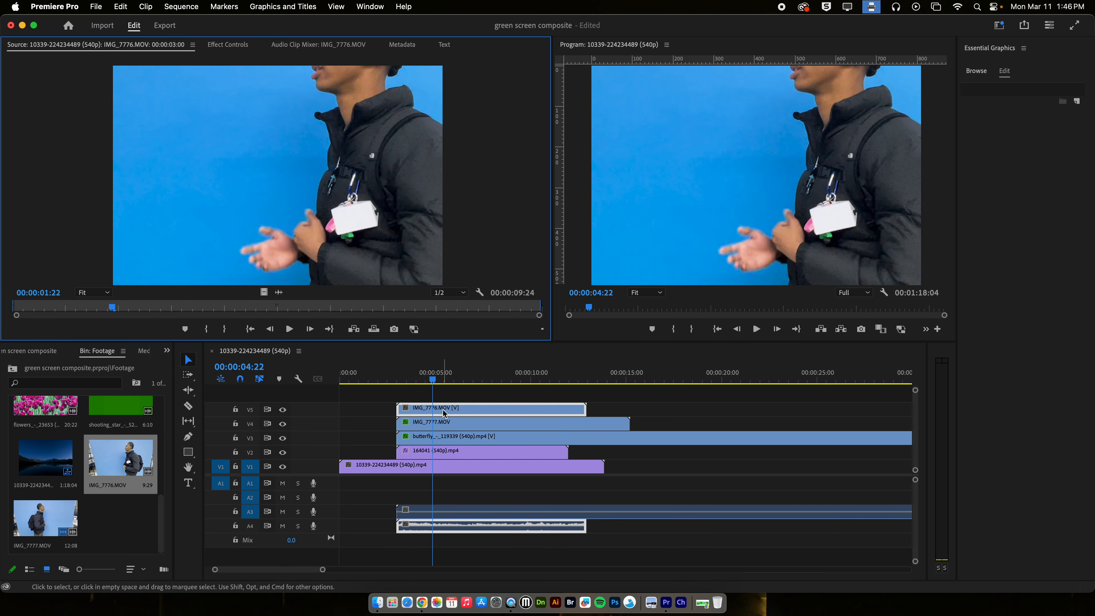
pyautogui.click(210, 45)
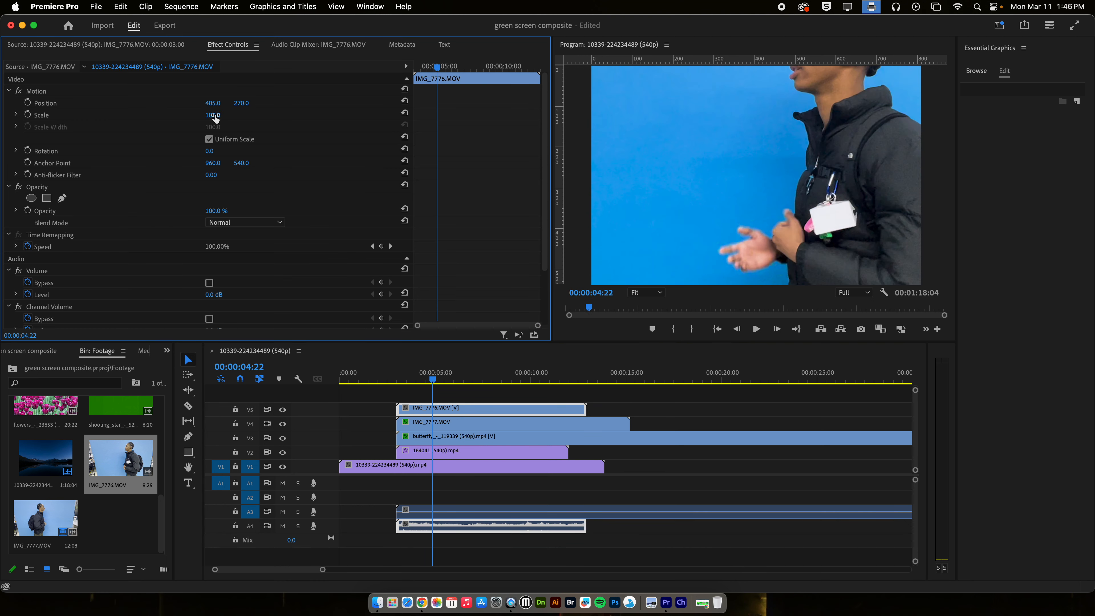
pyautogui.moveTo(215, 119); pyautogui.dragTo(197, 119)
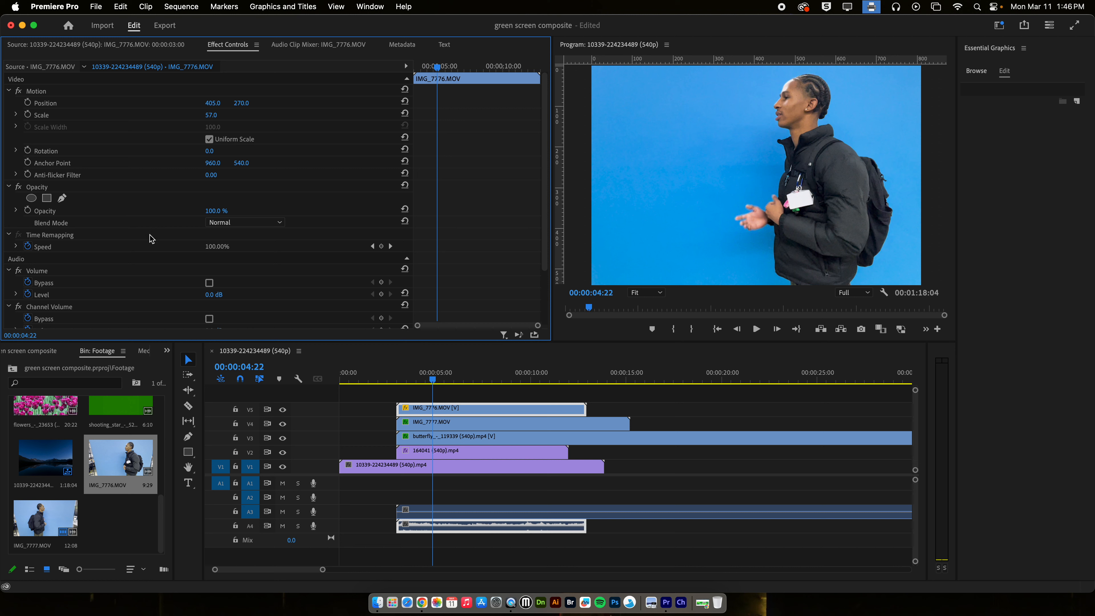
# Step: Apply Ultra Key to the IMG_7776.MOV clip on V5 and sample the blue backdrop as its key color
pyautogui.click(167, 351)
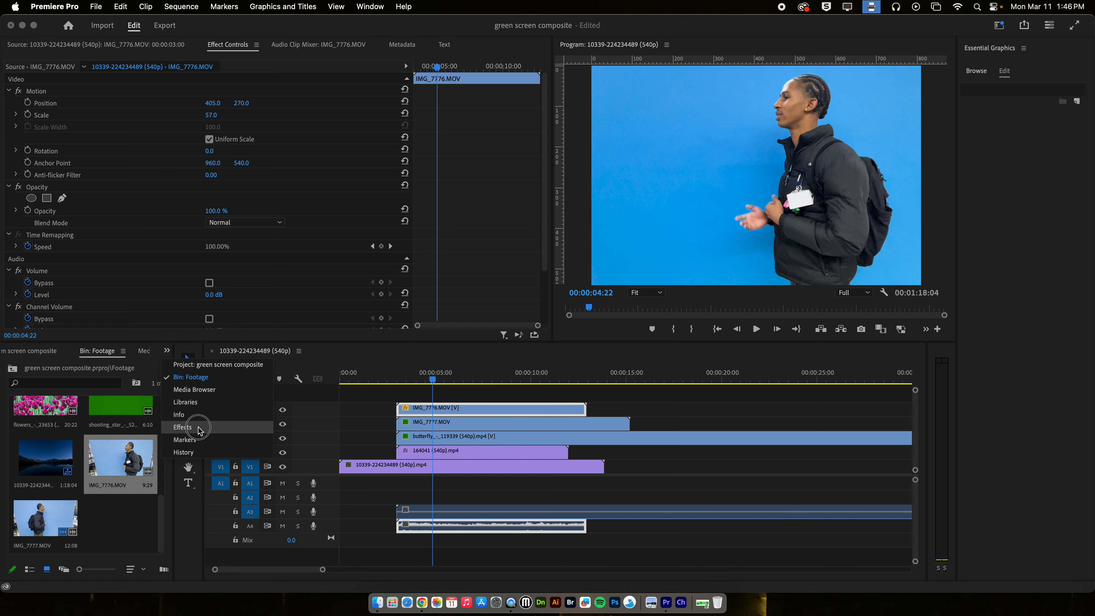
pyautogui.click(188, 433)
pyautogui.moveTo(61, 510); pyautogui.dragTo(423, 414)
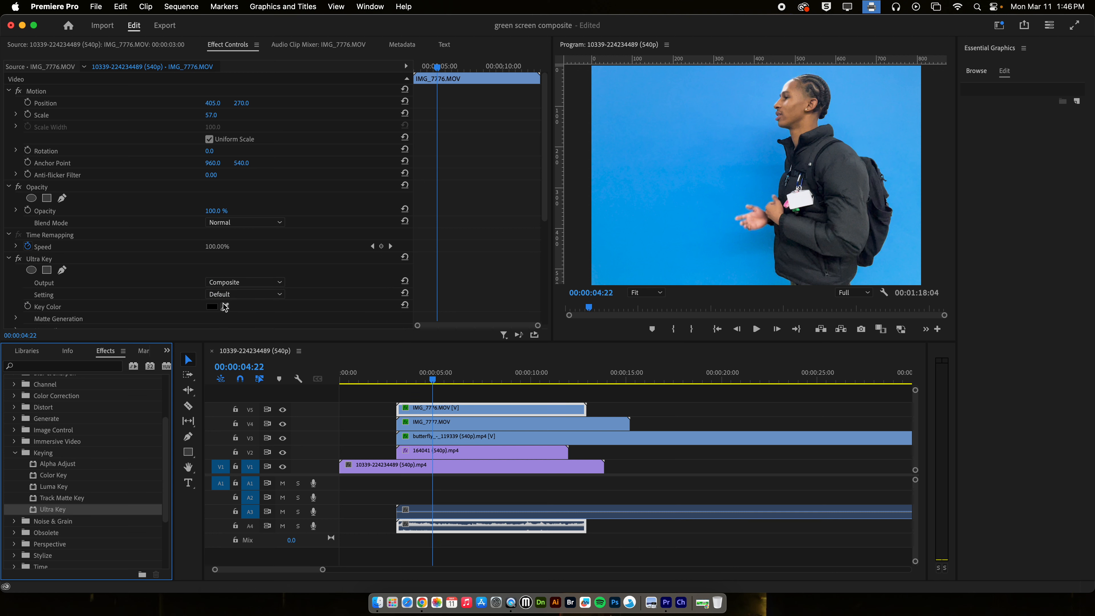
pyautogui.click(224, 306)
pyautogui.click(623, 215)
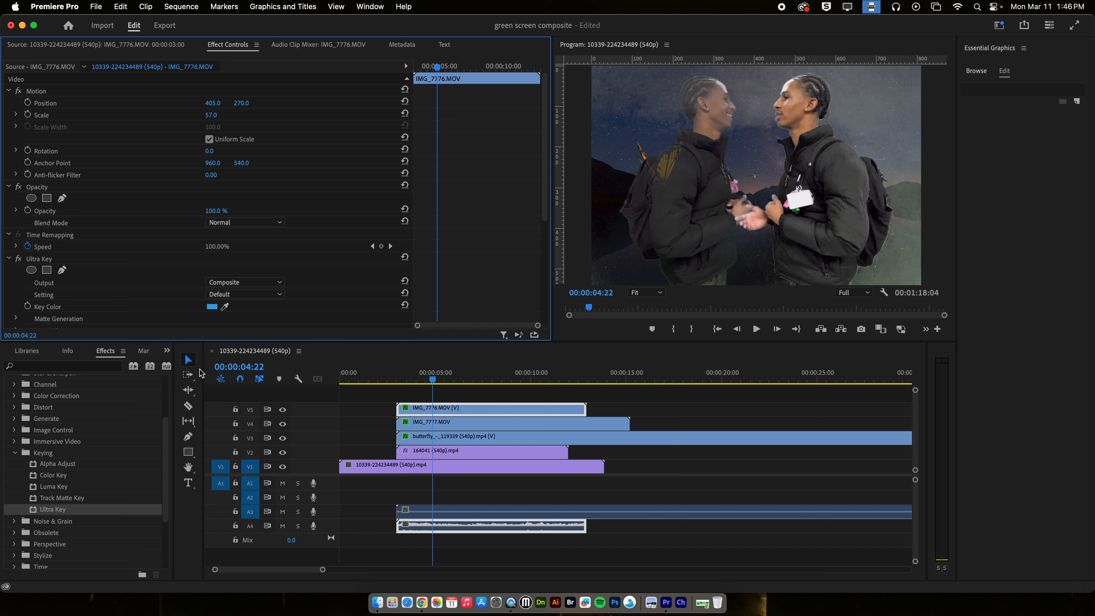
# Step: Set the IMG_7776.MOV clip's horizontal position to 468 and play back the composite from the clip's start to 00:00:09:15
pyautogui.moveTo(213, 103); pyautogui.dragTo(240, 102)
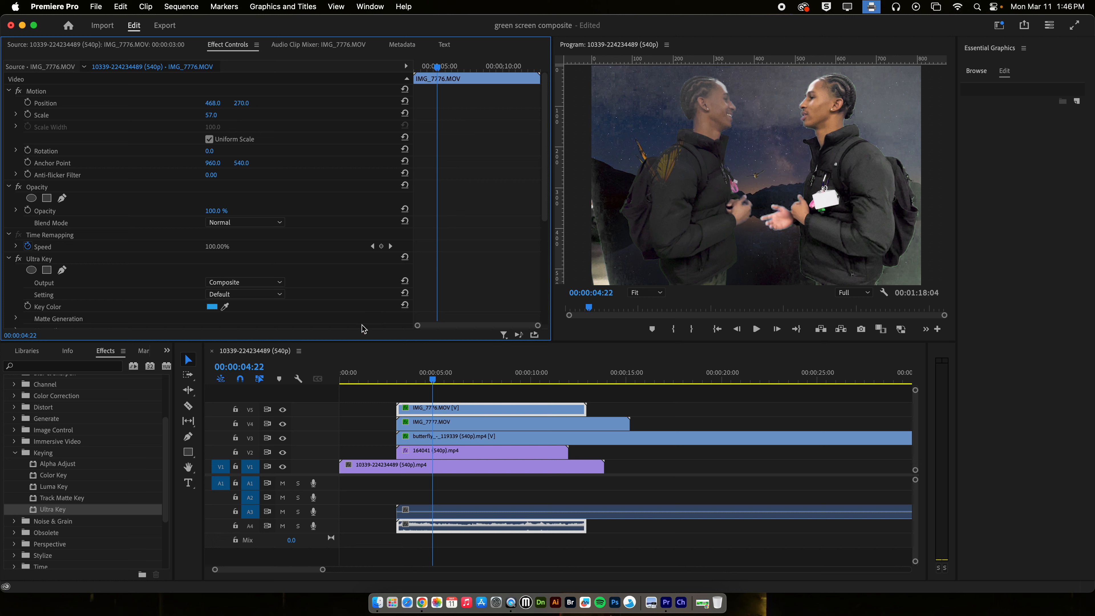
pyautogui.moveTo(433, 380); pyautogui.dragTo(396, 374)
pyautogui.press('space')
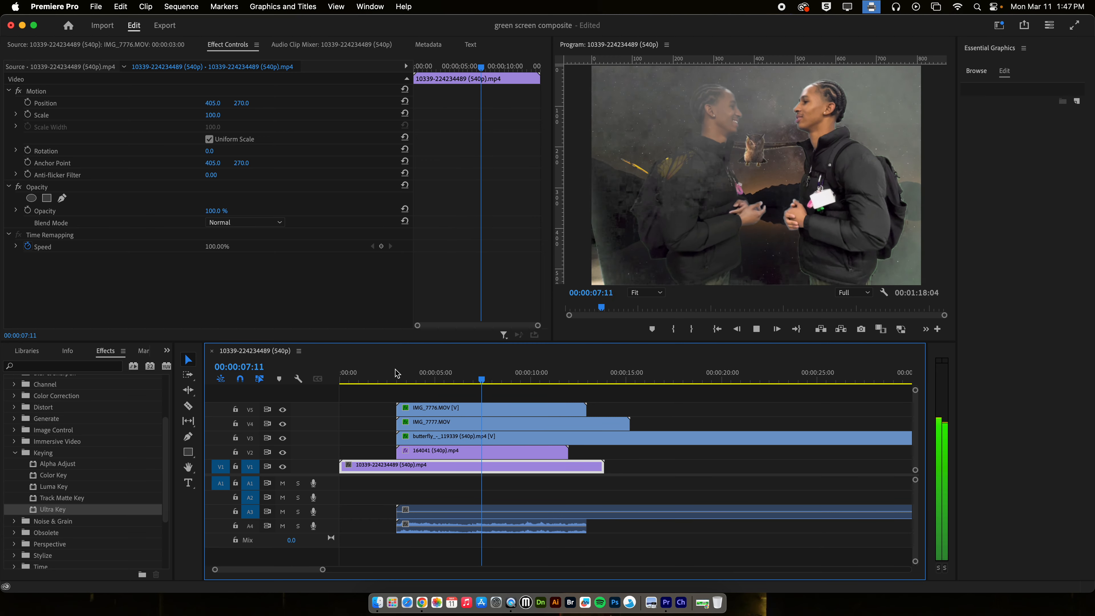
pyautogui.press('space')
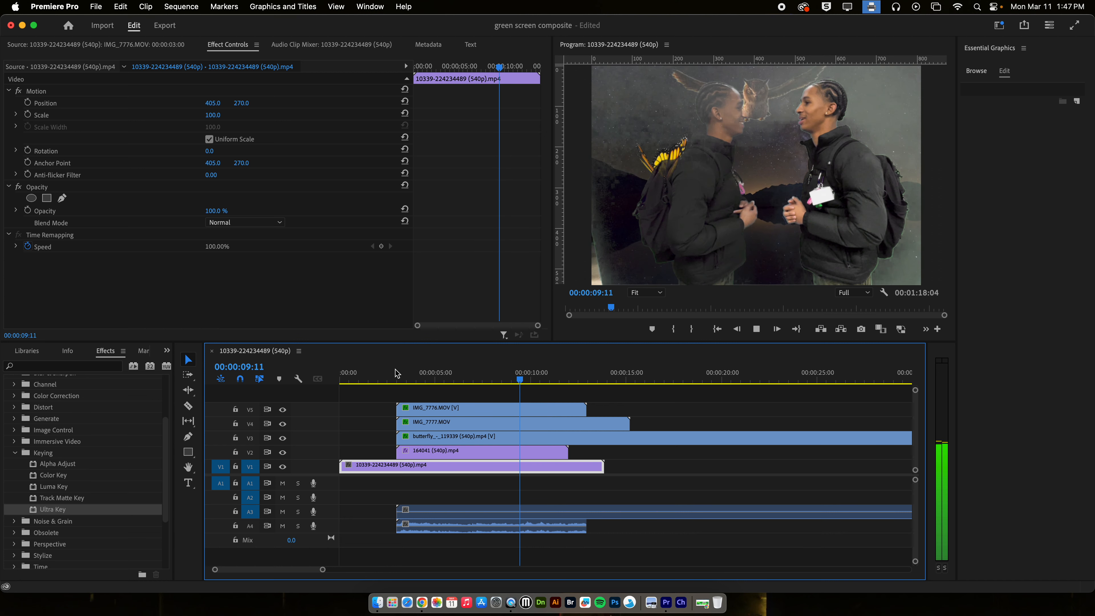
# Step: Change the Ultra Key setting of the IMG_7777.MOV clip on V4 to Default
pyautogui.click(446, 427)
pyautogui.doubleClick(446, 425)
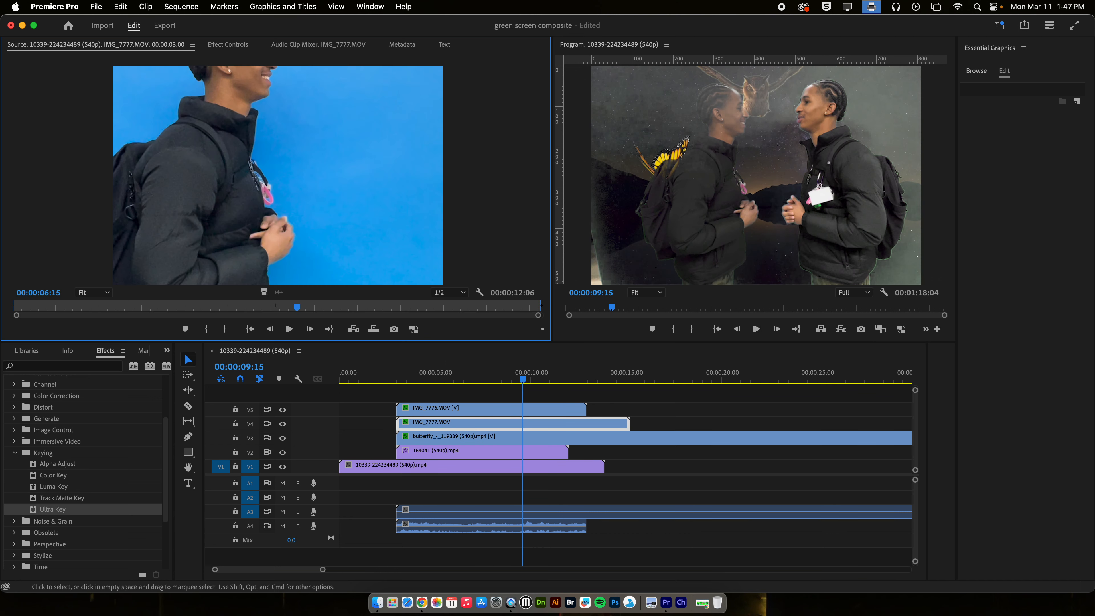
pyautogui.click(236, 46)
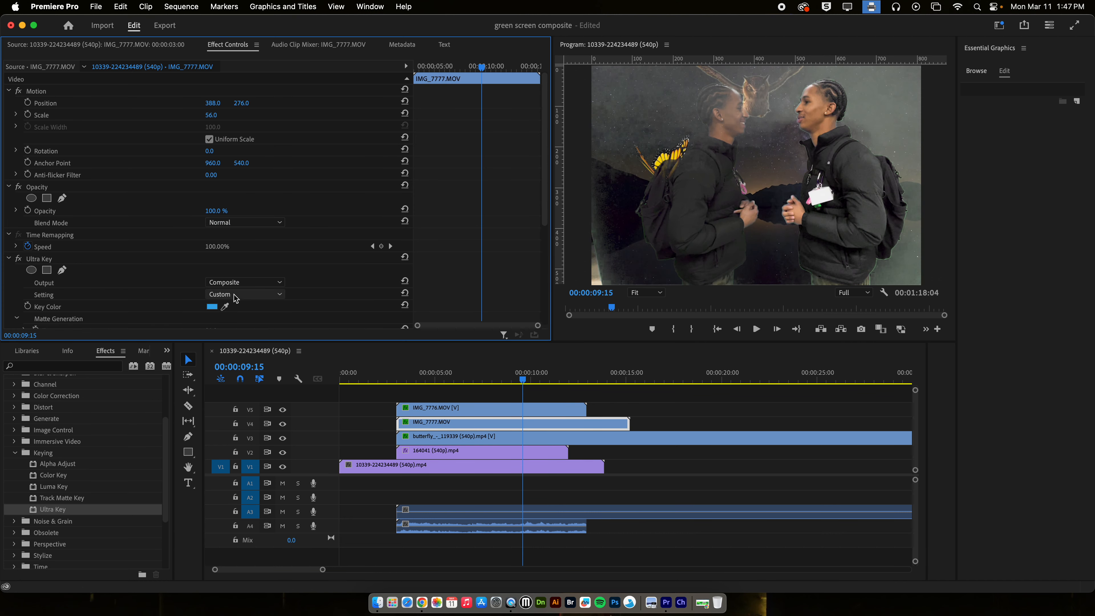
pyautogui.click(244, 294)
pyautogui.click(243, 307)
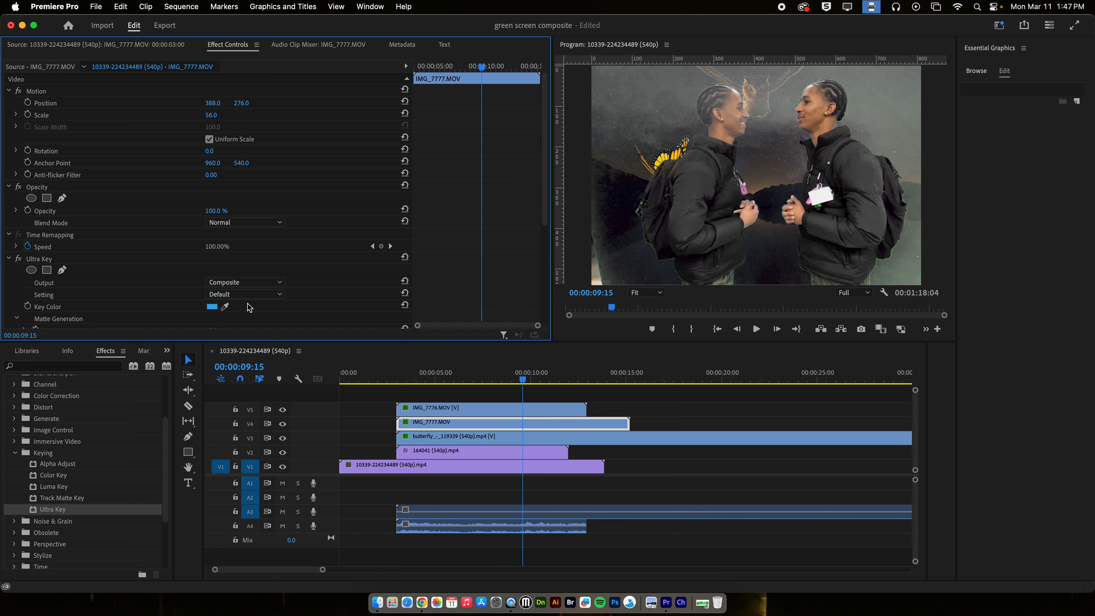
pyautogui.doubleClick(465, 408)
pyautogui.click(234, 47)
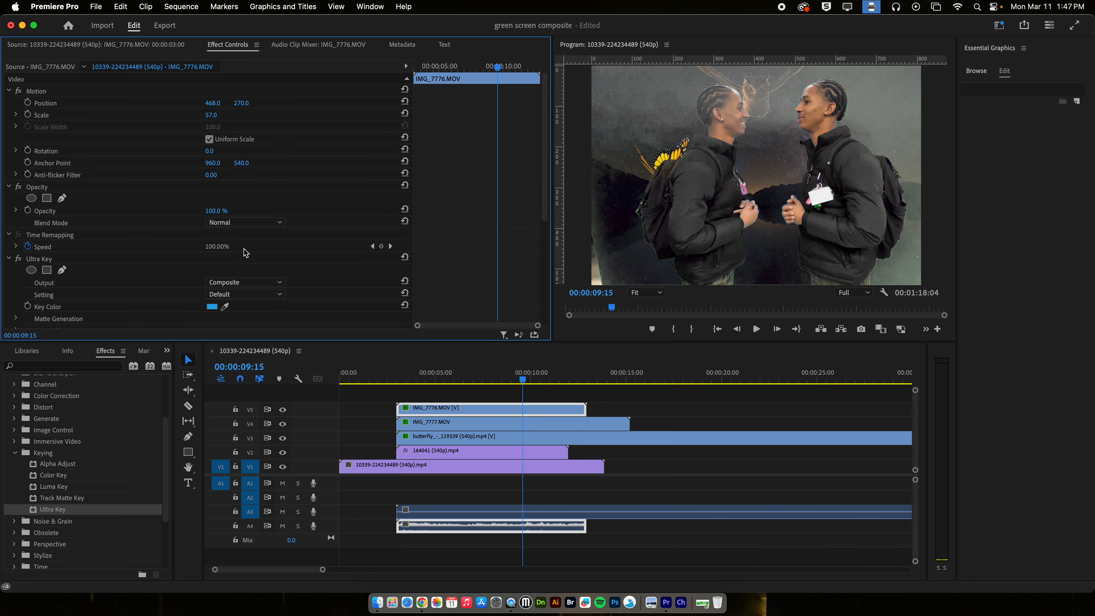
pyautogui.click(254, 282)
pyautogui.click(231, 267)
# Step: Set the Ultra Key transparency of the IMG_7777.MOV clip to 38 and resample its key color from the backdrop
pyautogui.doubleClick(496, 426)
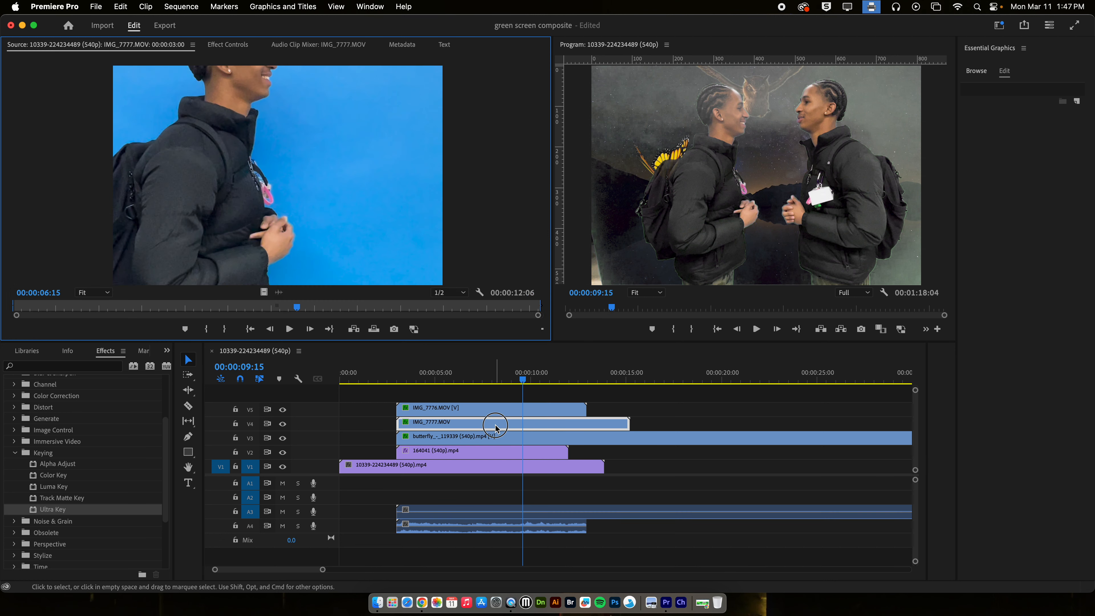
pyautogui.click(227, 44)
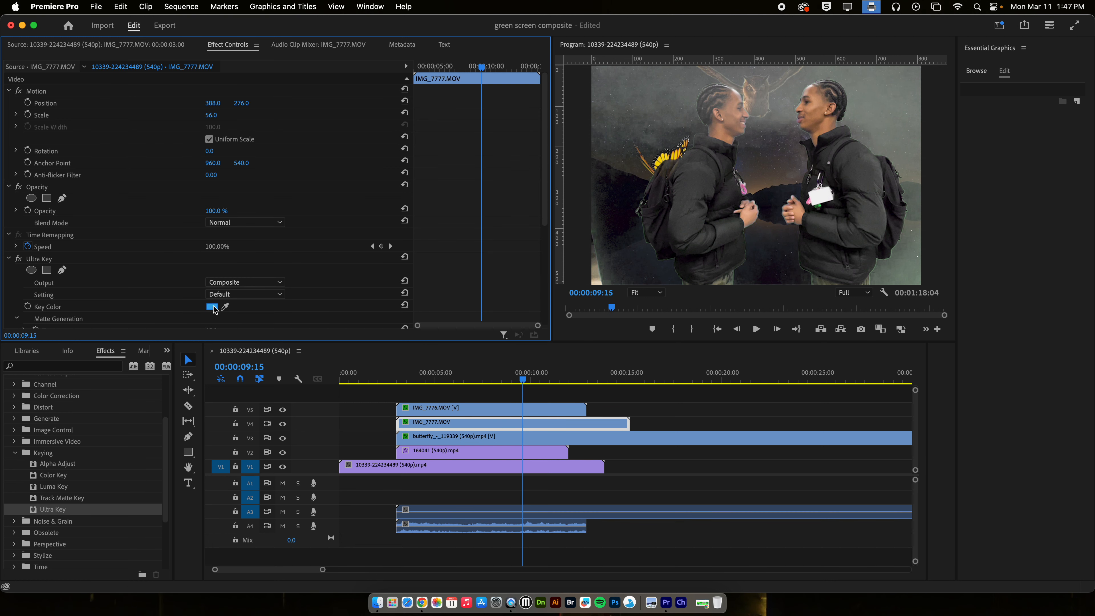
pyautogui.scroll(-5, 196, 306)
pyautogui.moveTo(208, 170)
pyautogui.mouseDown()
pyautogui.moveTo(235, 171)
pyautogui.moveTo(209, 171)
pyautogui.mouseUp()
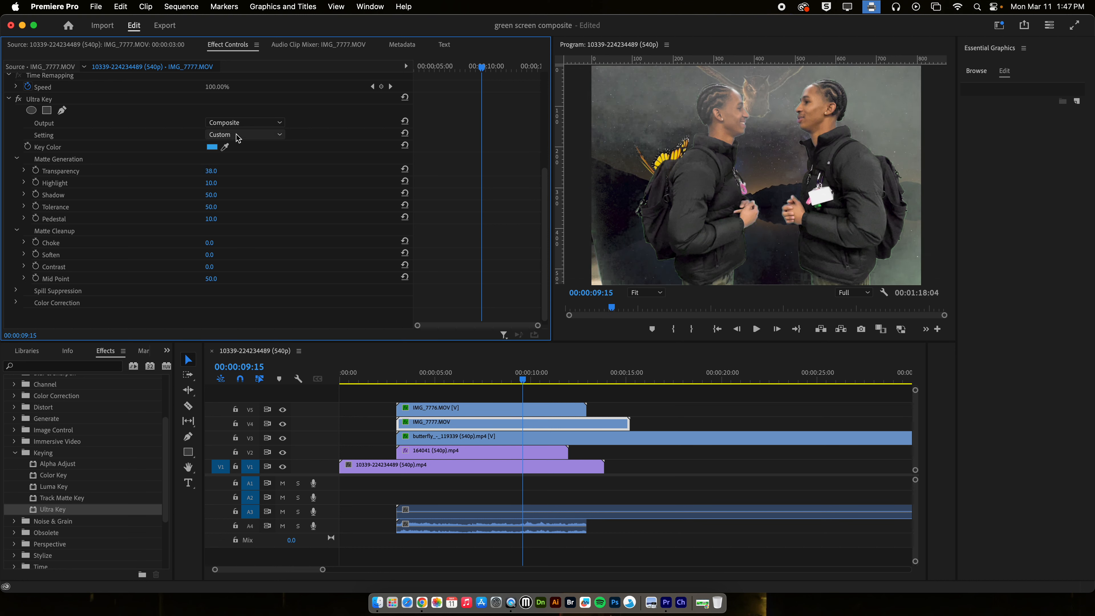
pyautogui.moveTo(225, 147); pyautogui.dragTo(627, 147)
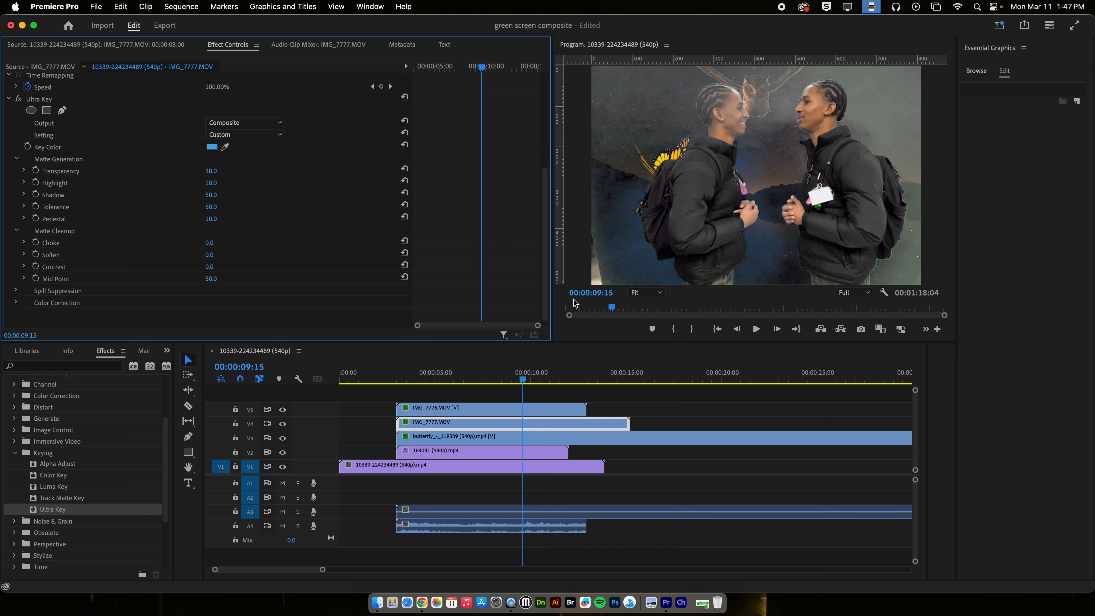
# Step: At 00:00:06:18, set the IMG_7776.MOV clip's scale to 34 and its vertical position to 371
pyautogui.moveTo(524, 380); pyautogui.dragTo(469, 381)
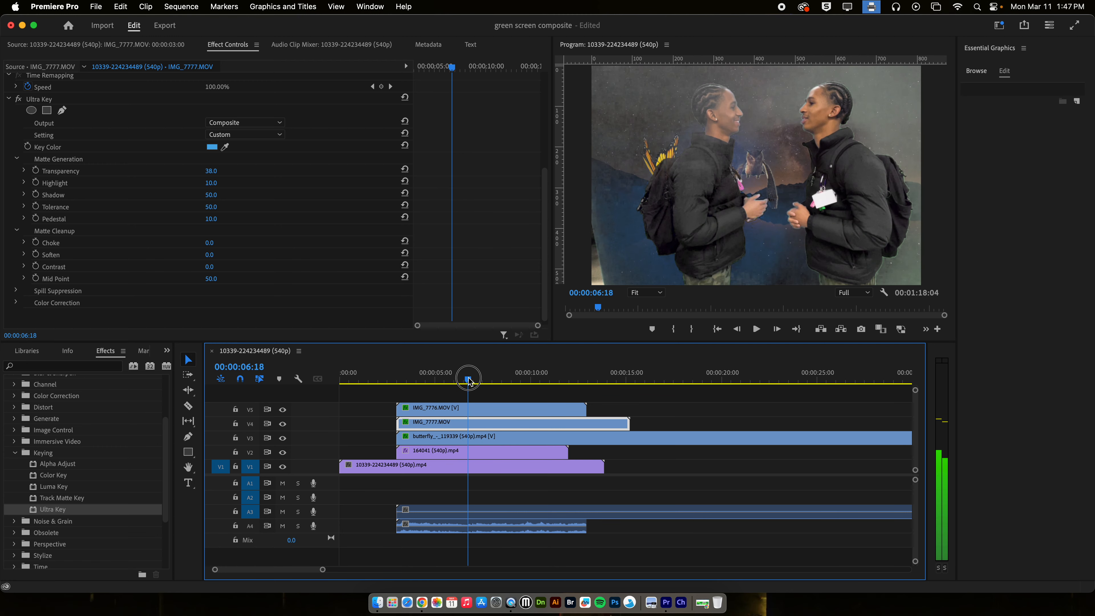
pyautogui.doubleClick(465, 409)
pyautogui.click(232, 47)
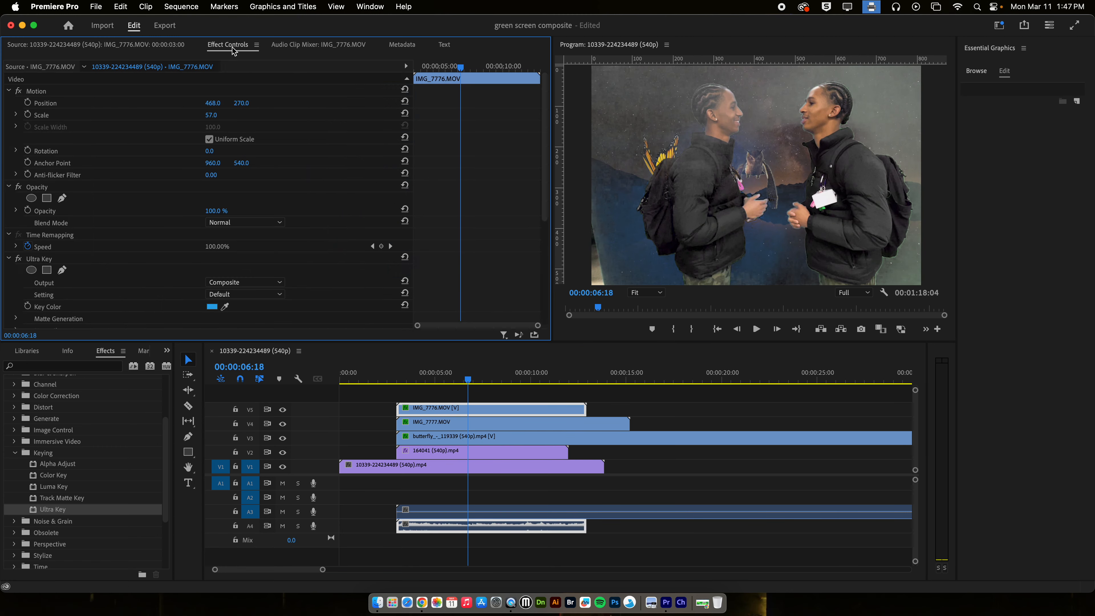
pyautogui.moveTo(215, 119); pyautogui.dragTo(286, 104)
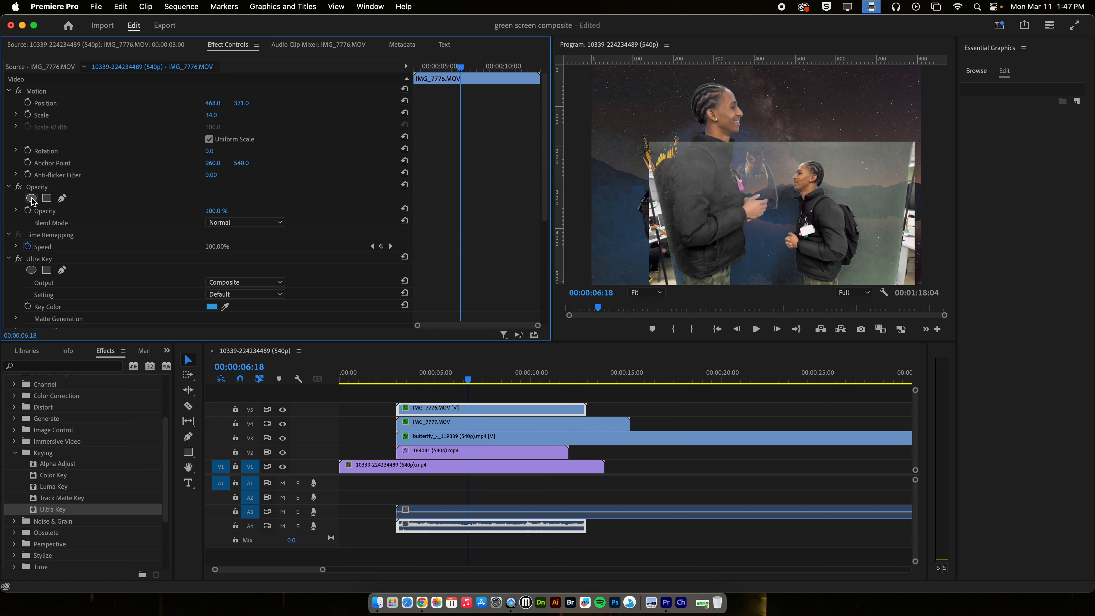
# Step: Add a four-point opacity mask to the IMG_7776.MOV clip, fit its corners around the smaller person, and set the mask feather to 62
pyautogui.click(46, 198)
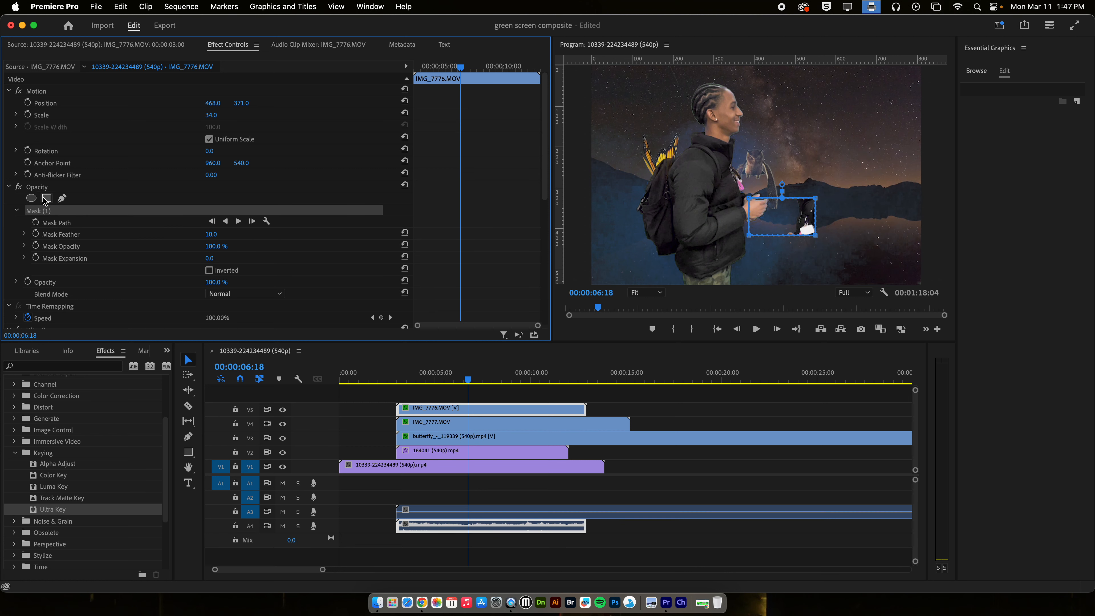
pyautogui.click(795, 193)
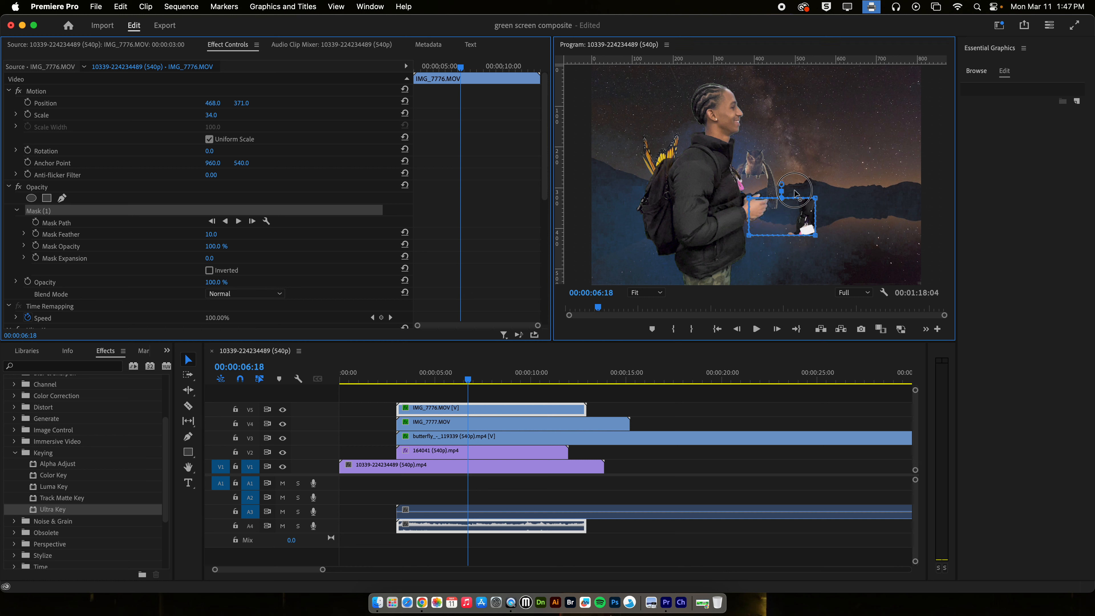
pyautogui.moveTo(815, 198); pyautogui.dragTo(864, 167)
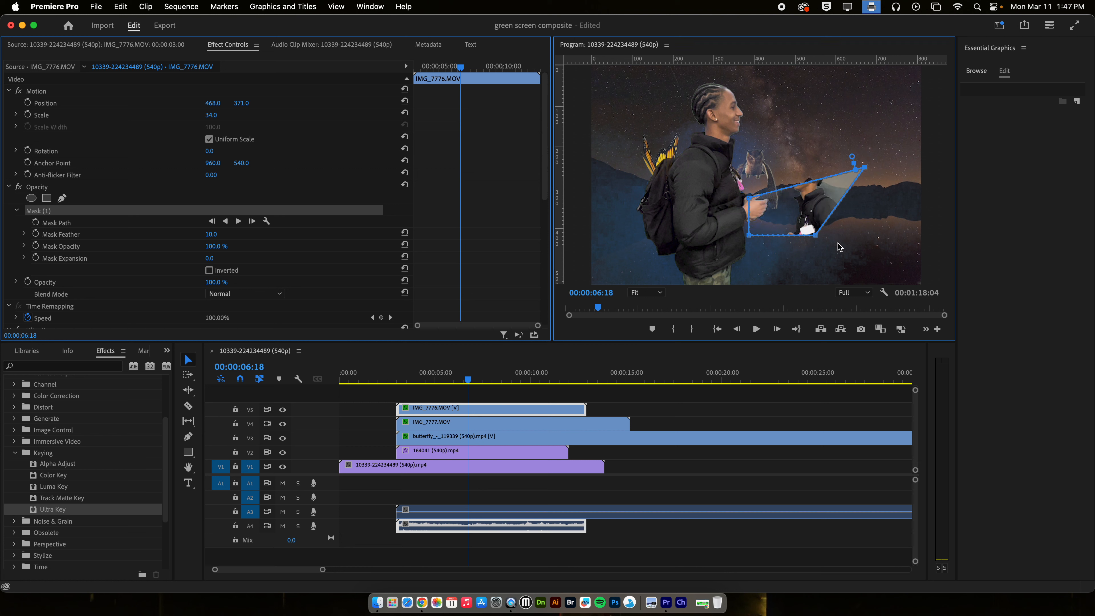
pyautogui.moveTo(816, 237); pyautogui.dragTo(868, 303)
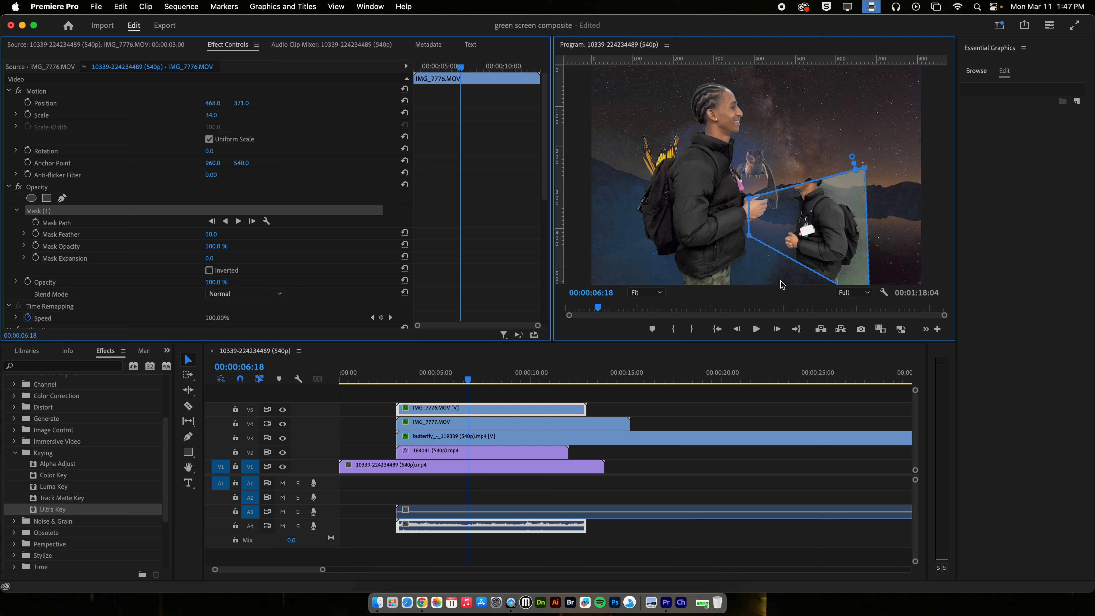
pyautogui.moveTo(752, 239); pyautogui.dragTo(759, 304)
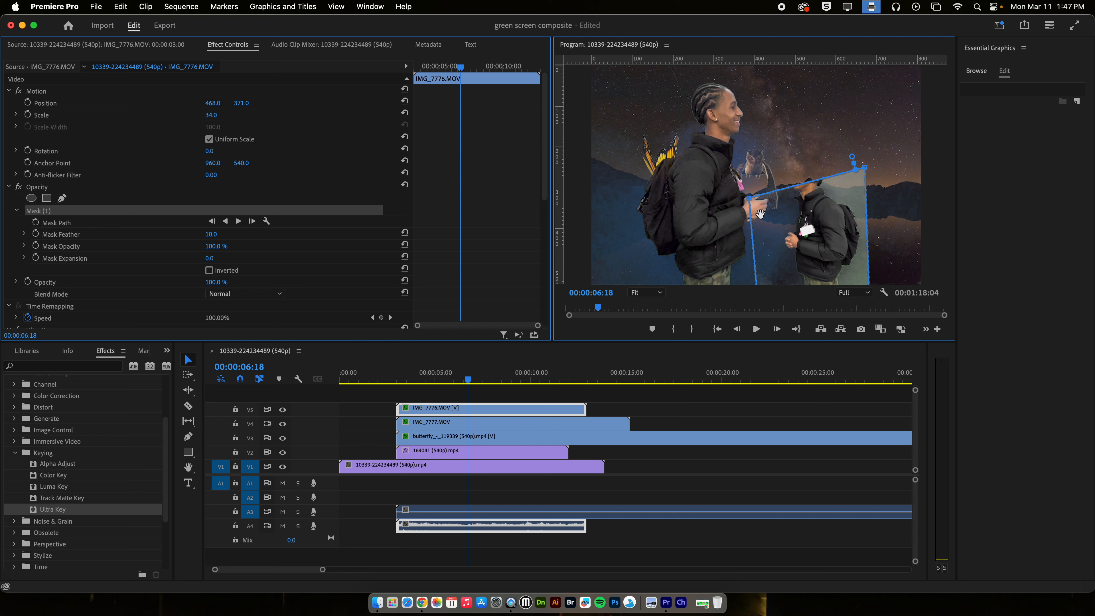
pyautogui.moveTo(750, 201); pyautogui.dragTo(769, 145)
pyautogui.moveTo(865, 168); pyautogui.dragTo(864, 138)
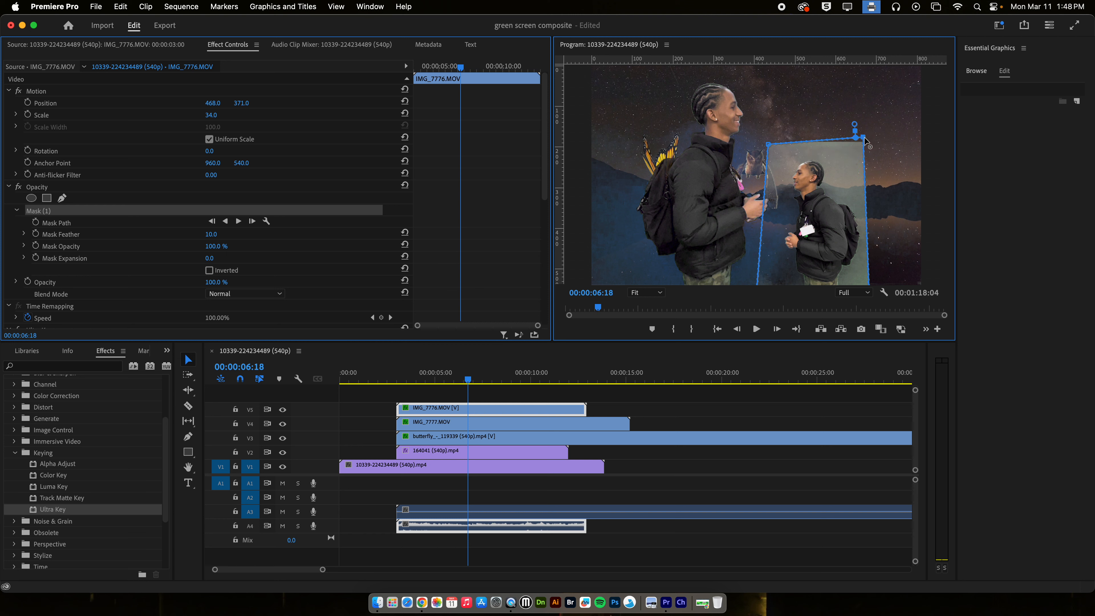
pyautogui.click(78, 234)
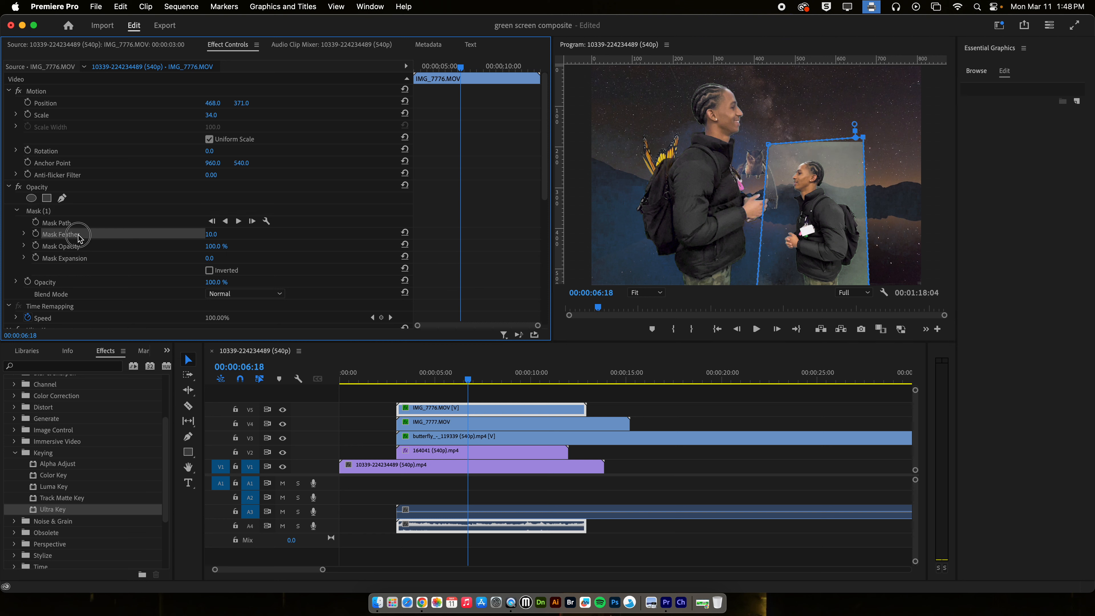
pyautogui.moveTo(210, 234)
pyautogui.mouseDown()
pyautogui.moveTo(306, 234)
pyautogui.moveTo(228, 234)
pyautogui.mouseUp()
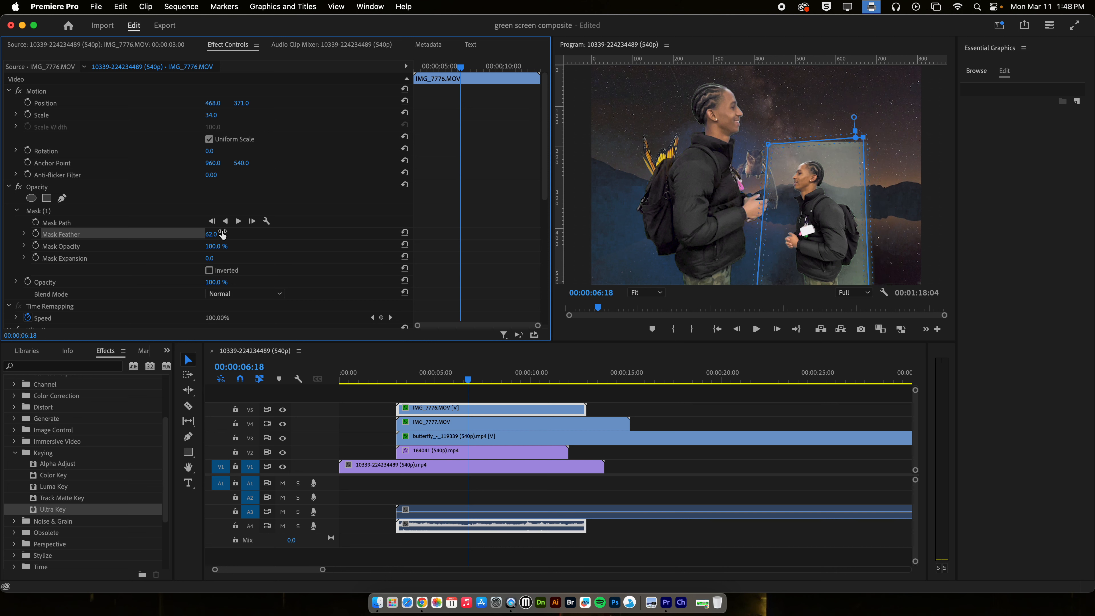
# Step: Set the Ultra Key color correction of the IMG_7776.MOV clip to saturation 153 and hue 8
pyautogui.scroll(-10, 66, 304)
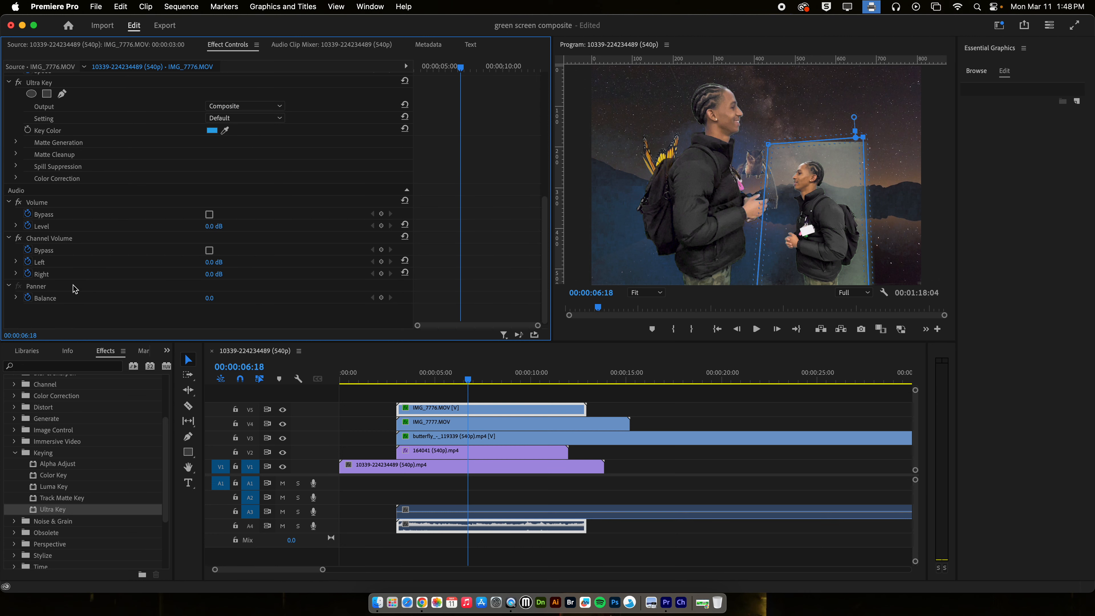
pyautogui.scroll(2, 137, 208)
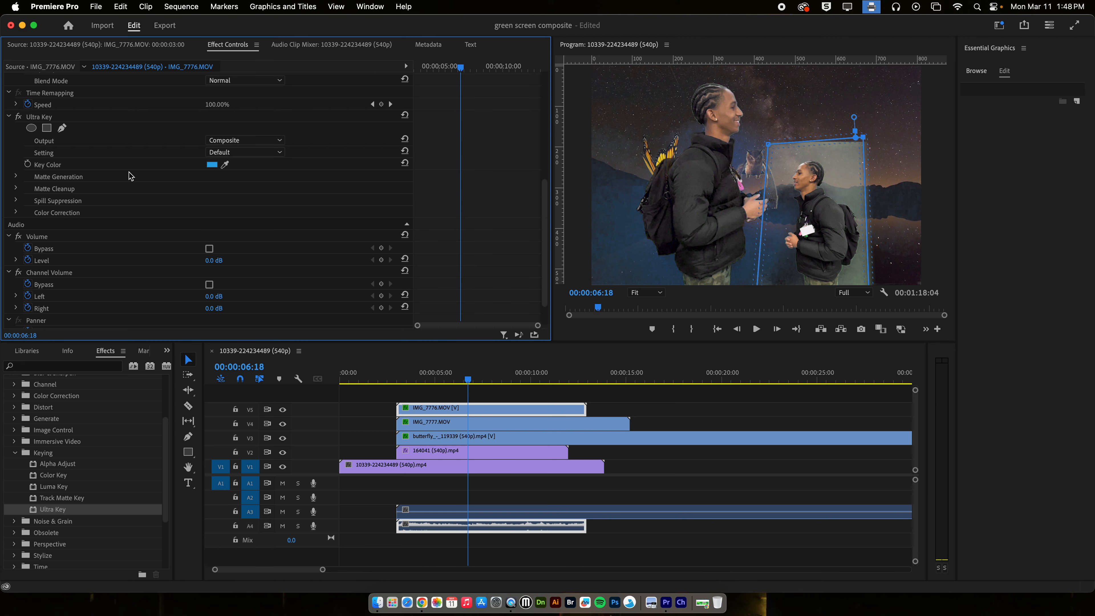
pyautogui.click(16, 212)
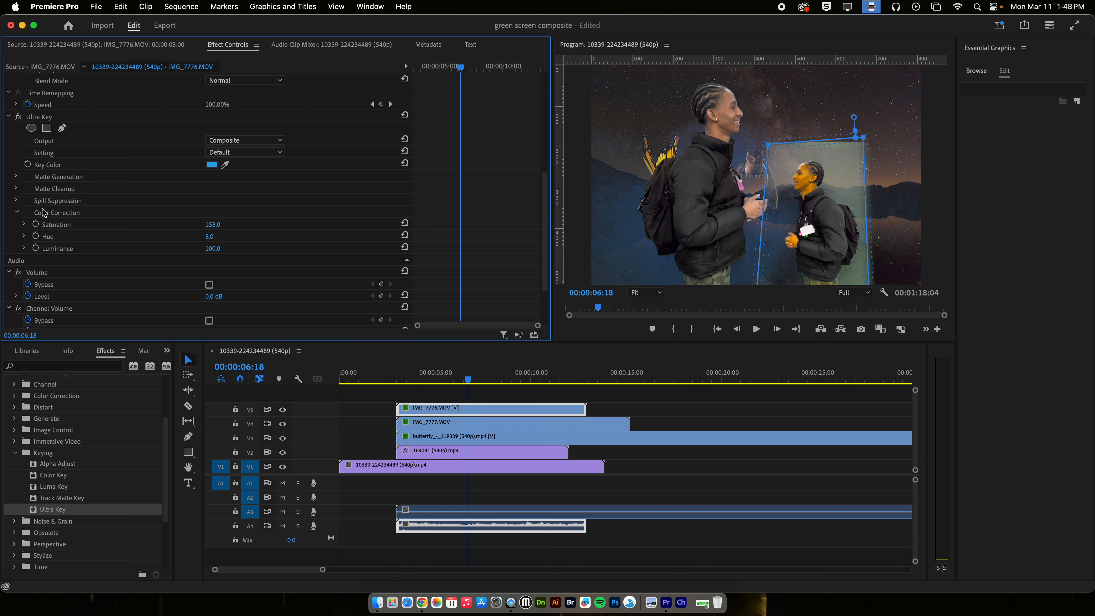
# Step: Set the Ultra Key matte cleanup choke of the IMG_7776.MOV clip to 39.4 and move the playhead to 00:00:06:01
pyautogui.click(16, 189)
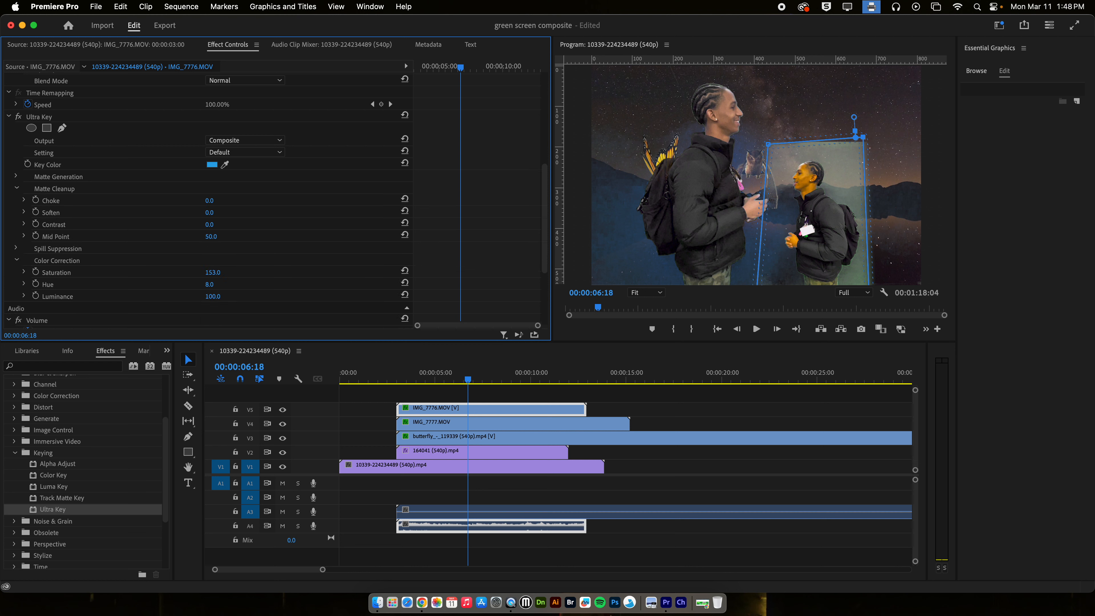
pyautogui.moveTo(209, 200); pyautogui.dragTo(218, 200)
pyautogui.click(24, 200)
pyautogui.moveTo(154, 220)
pyautogui.mouseDown()
pyautogui.moveTo(206, 220)
pyautogui.moveTo(92, 220)
pyautogui.moveTo(172, 221)
pyautogui.mouseUp()
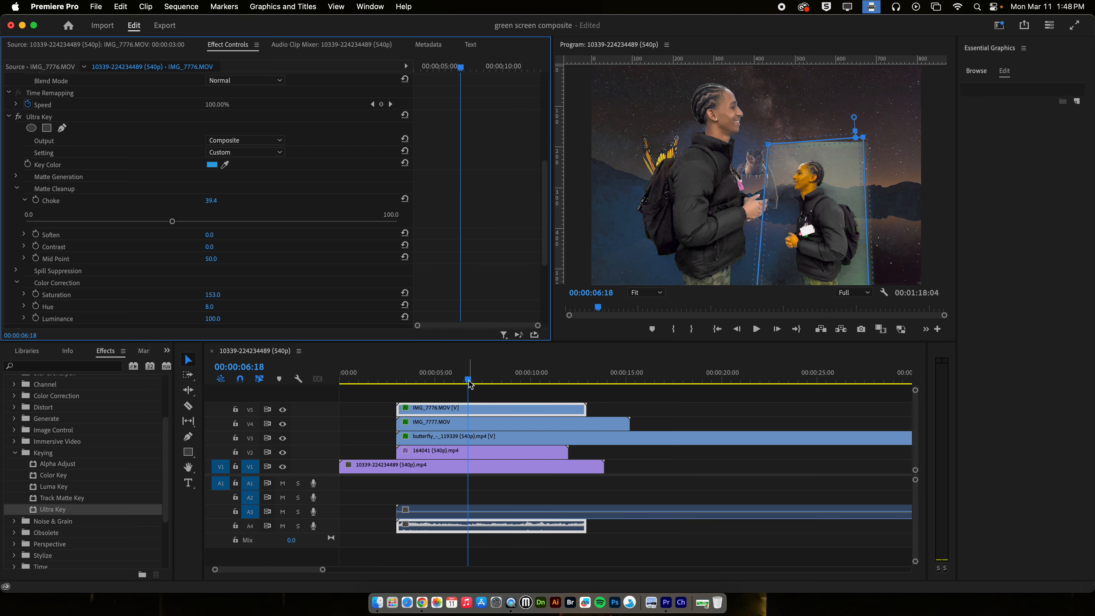
pyautogui.moveTo(470, 383)
pyautogui.mouseDown()
pyautogui.moveTo(384, 379)
pyautogui.moveTo(533, 373)
pyautogui.moveTo(433, 373)
pyautogui.moveTo(467, 375)
pyautogui.moveTo(455, 379)
pyautogui.mouseUp()
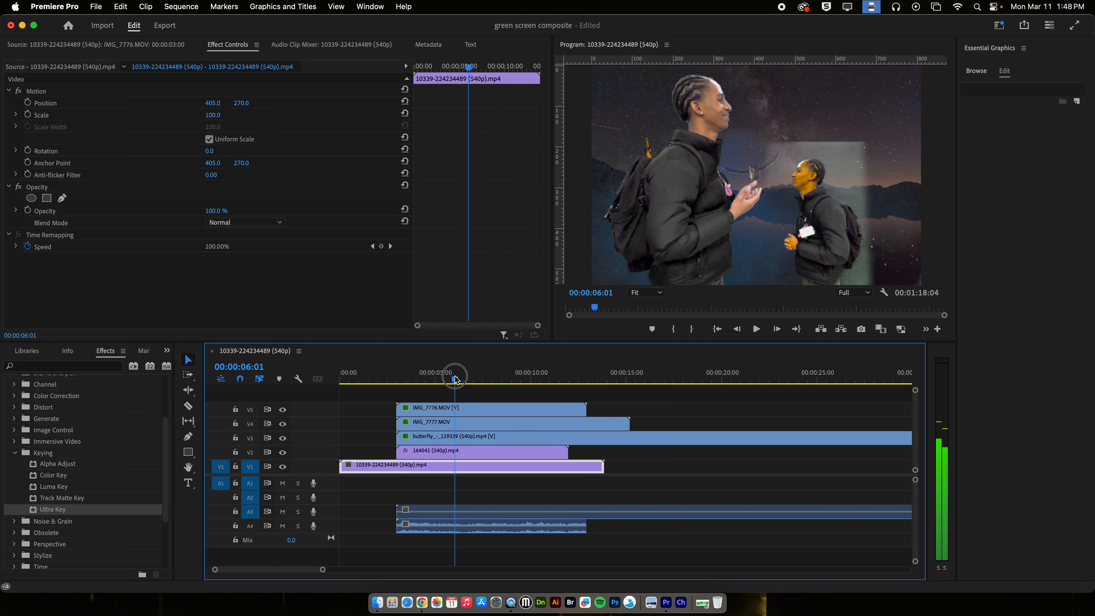